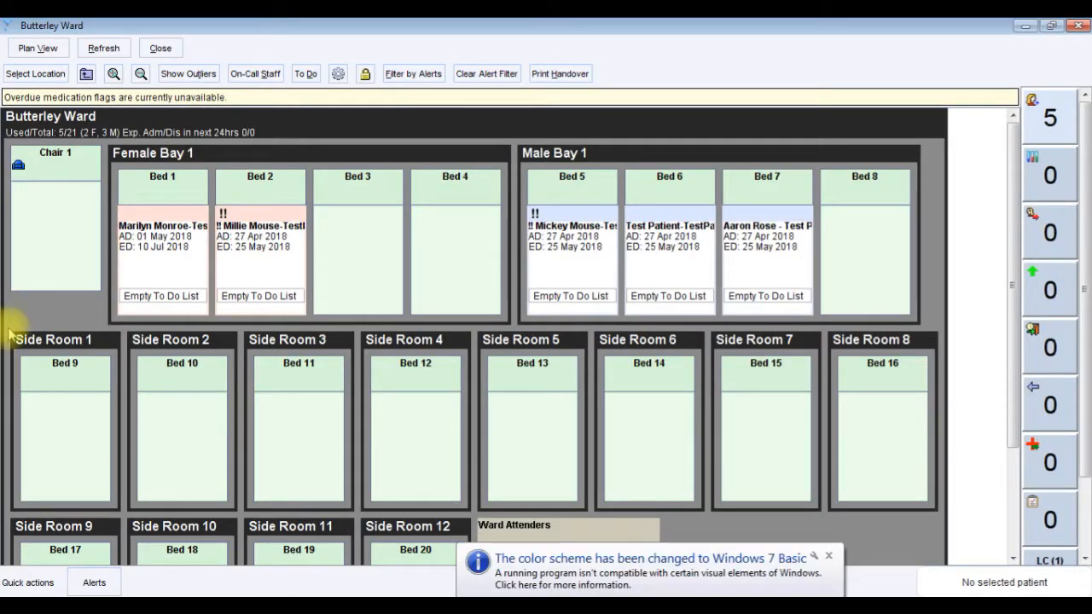
# Retrieve the record of the patient in Bed 1 and review the 02 May 2018 admission entries in the Tabbed Journal.
pyautogui.rightClick(156, 300)
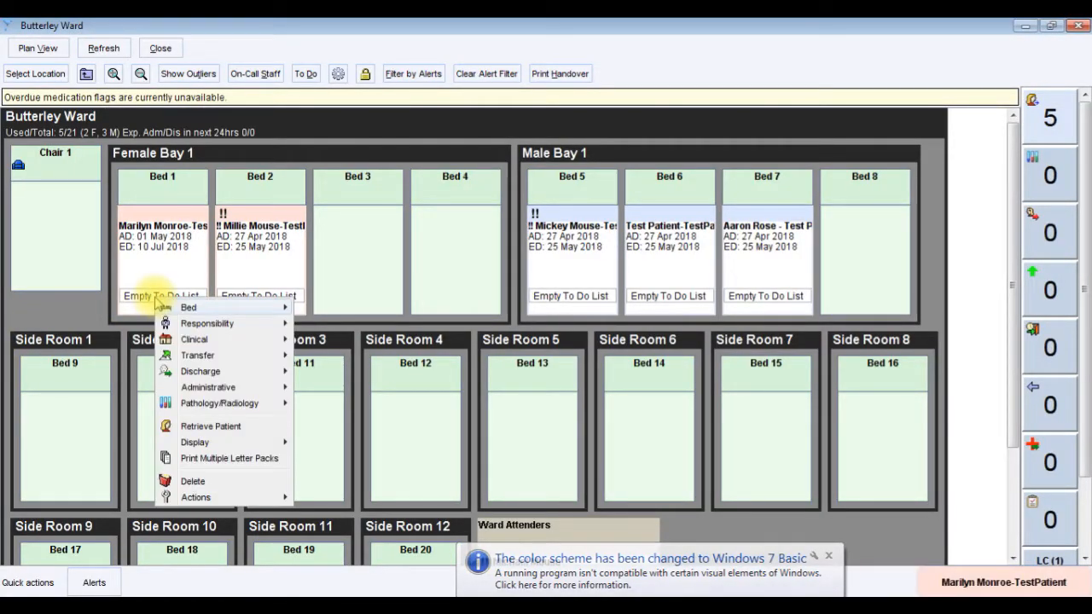
pyautogui.click(186, 427)
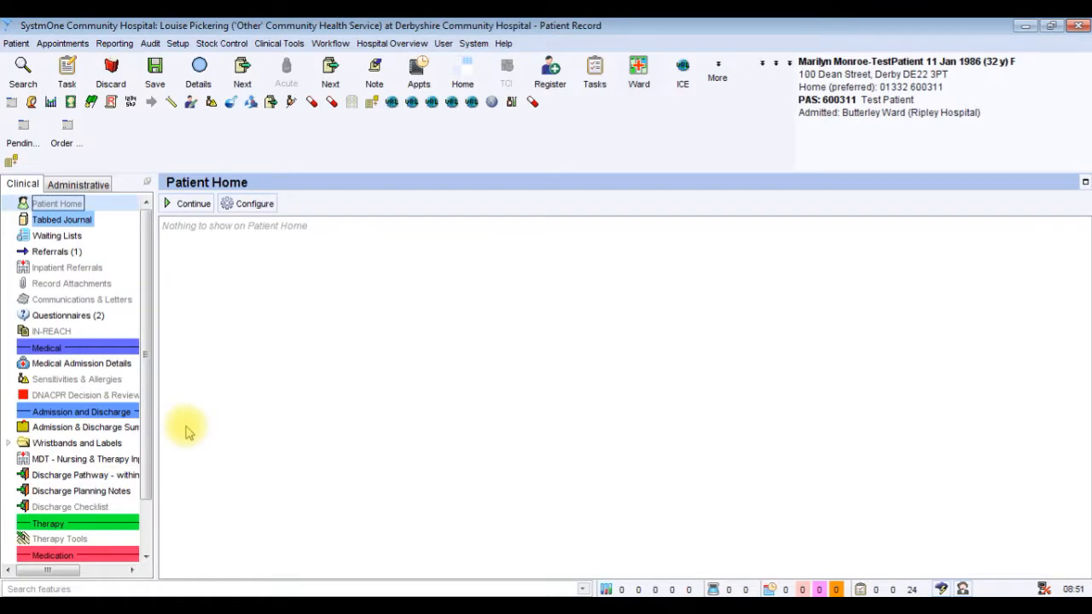
pyautogui.click(81, 223)
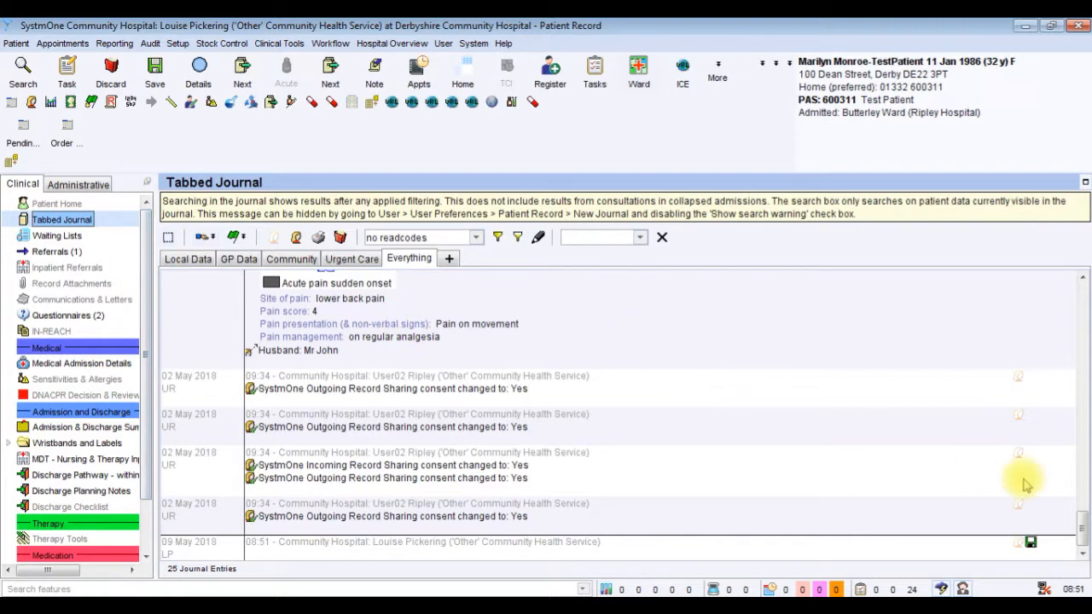
pyautogui.moveTo(1085, 533); pyautogui.dragTo(1083, 436)
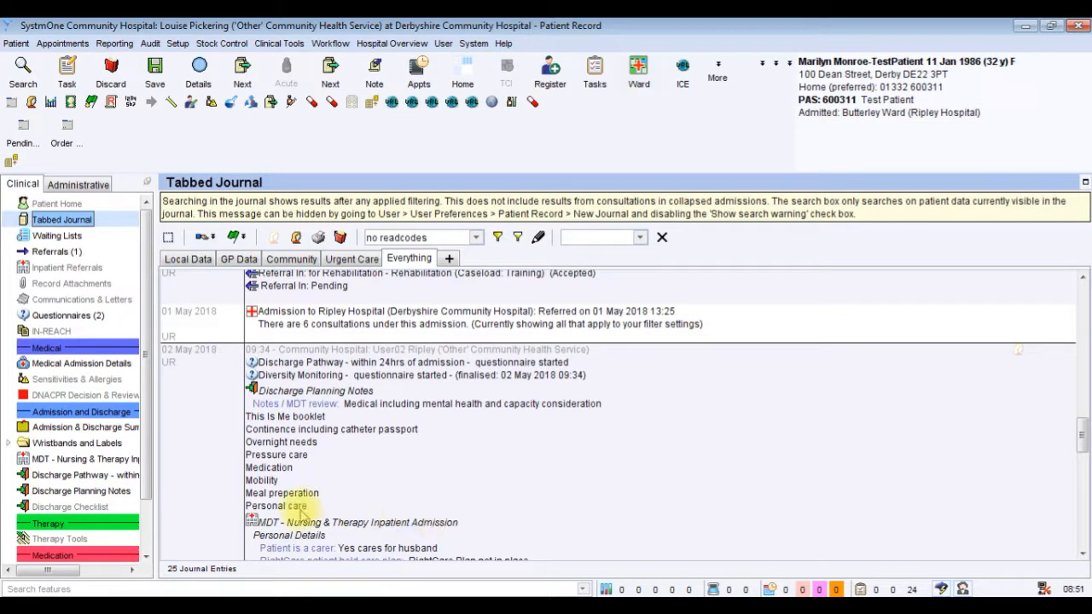
# Review each section of the recorded MDT - Nursing & Therapy Inpatient Admission in Form View, followed by its Journal View.
pyautogui.moveTo(145, 415); pyautogui.dragTo(147, 469)
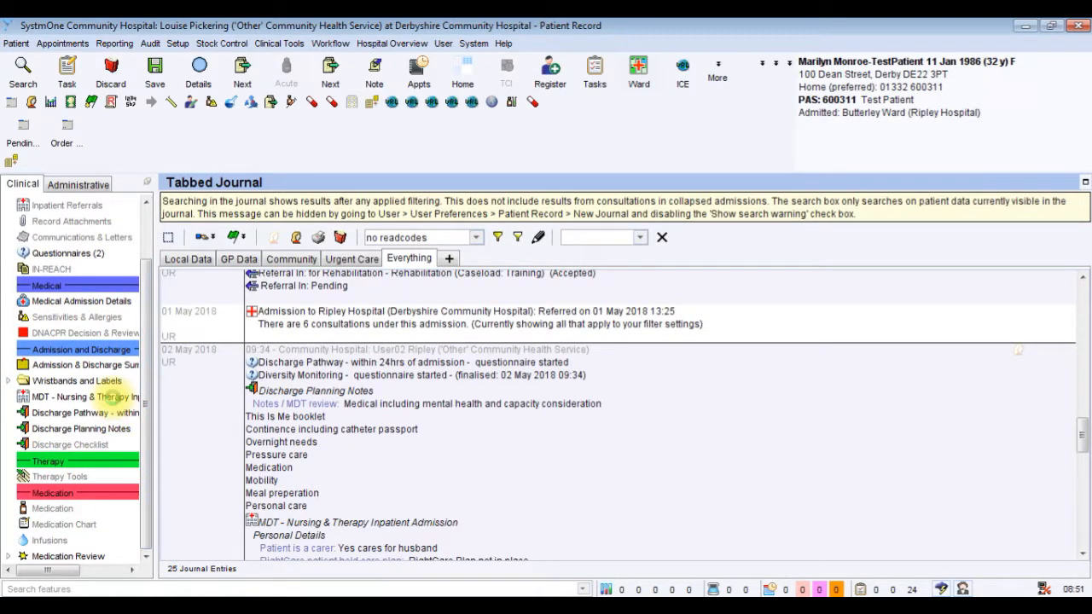
pyautogui.click(114, 399)
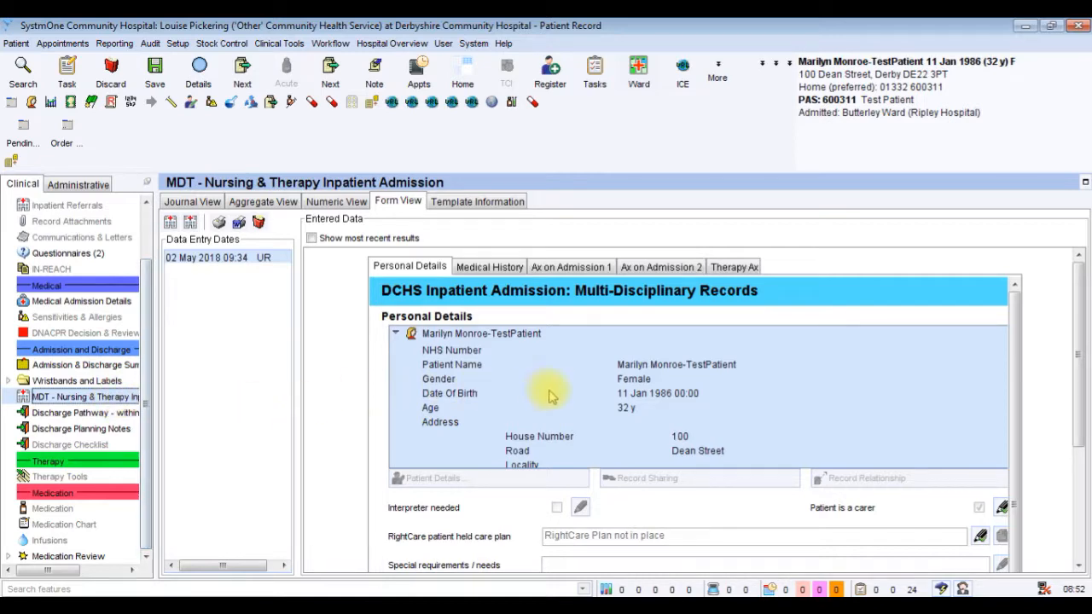
pyautogui.moveTo(1079, 317)
pyautogui.mouseDown()
pyautogui.moveTo(1081, 447)
pyautogui.moveTo(1067, 361)
pyautogui.moveTo(1075, 298)
pyautogui.mouseUp()
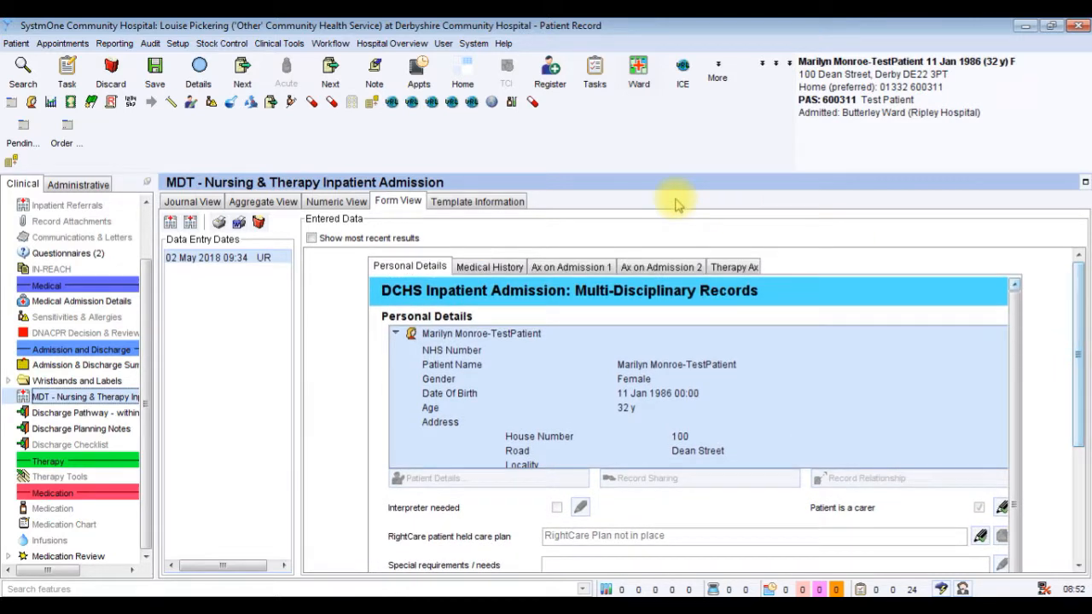
pyautogui.click(505, 266)
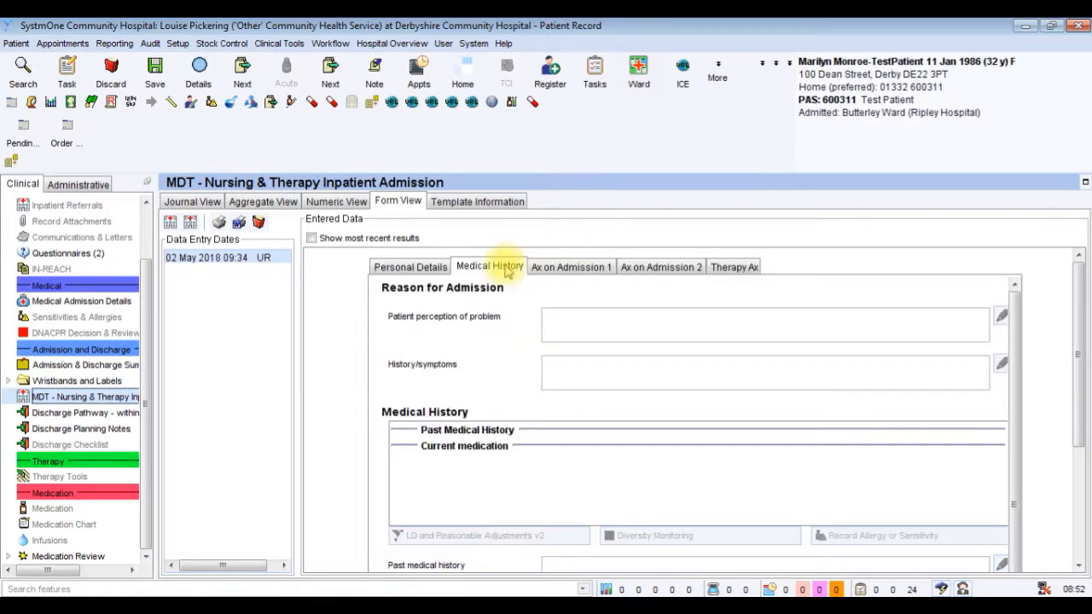
pyautogui.click(570, 267)
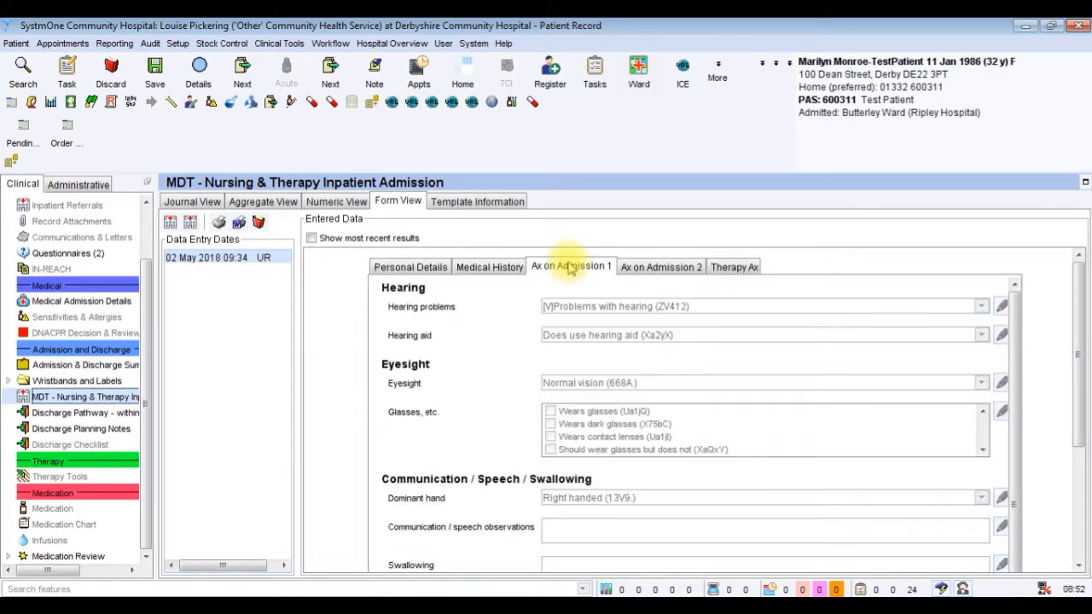
pyautogui.click(651, 269)
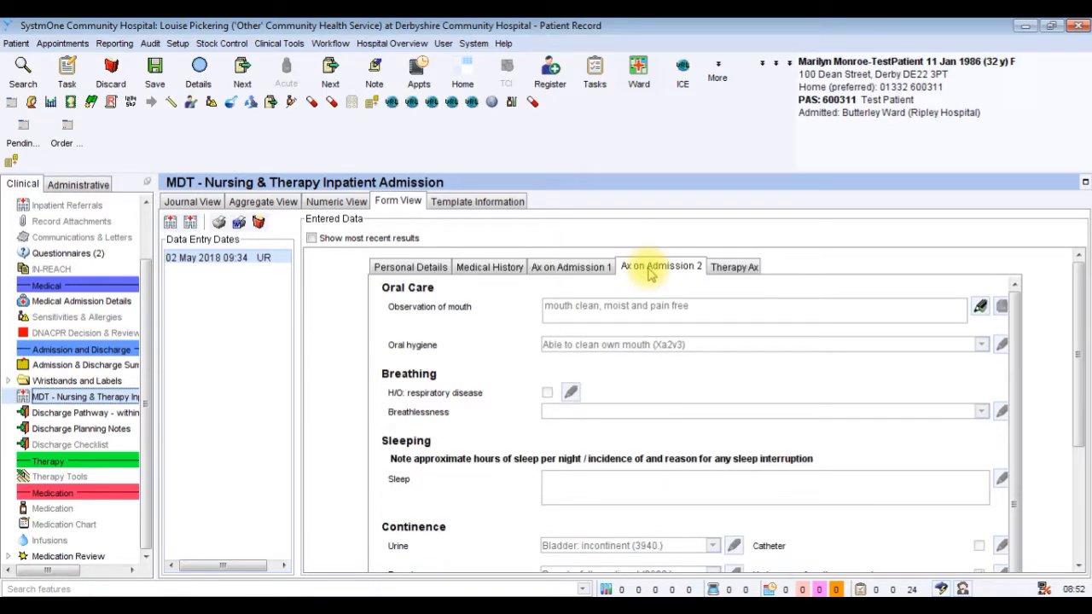
pyautogui.click(732, 268)
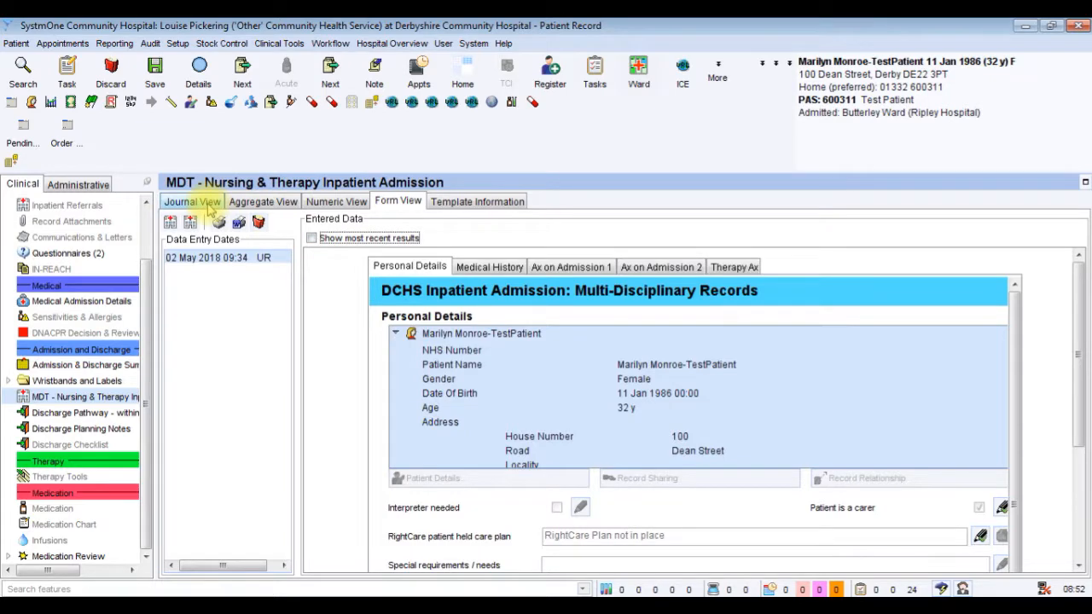
pyautogui.click(195, 202)
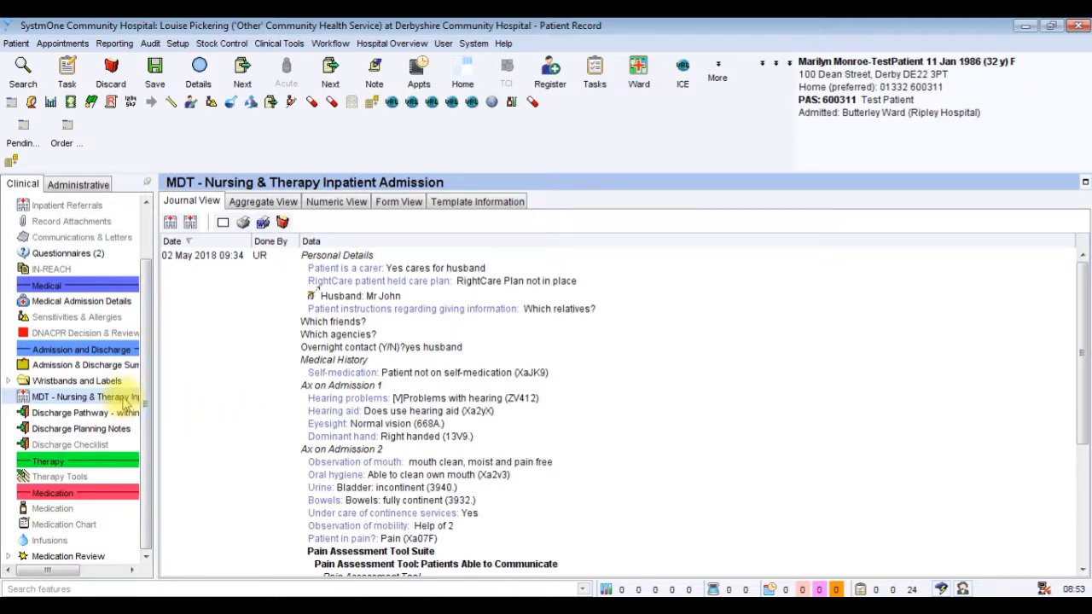
# Start a new MDT - Nursing & Therapy Inpatient Admission template and read through the patient's demographics on Personal Details.
pyautogui.rightClick(126, 400)
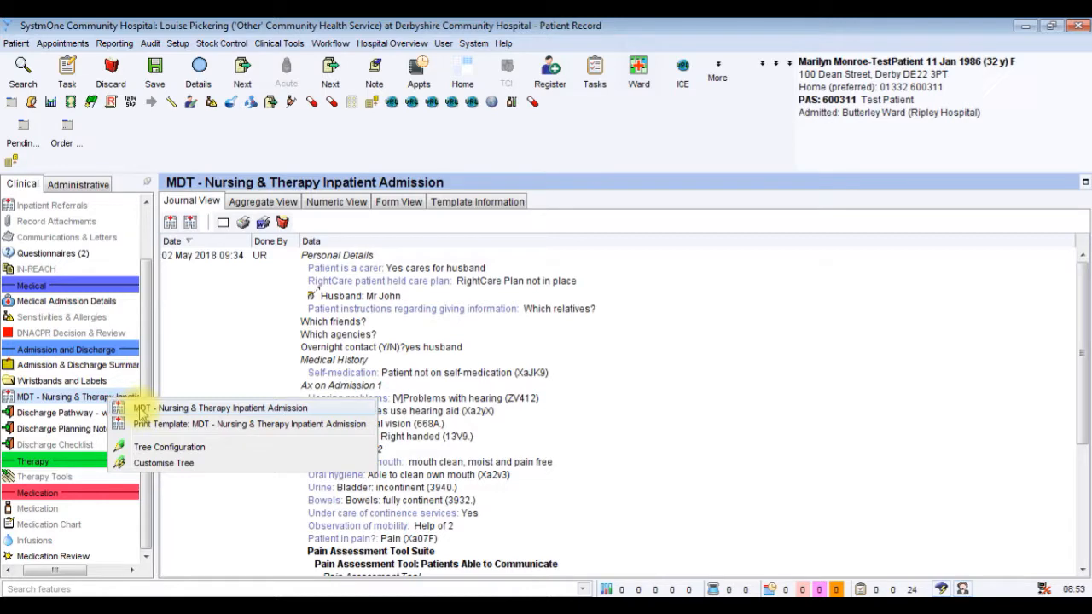
pyautogui.click(142, 411)
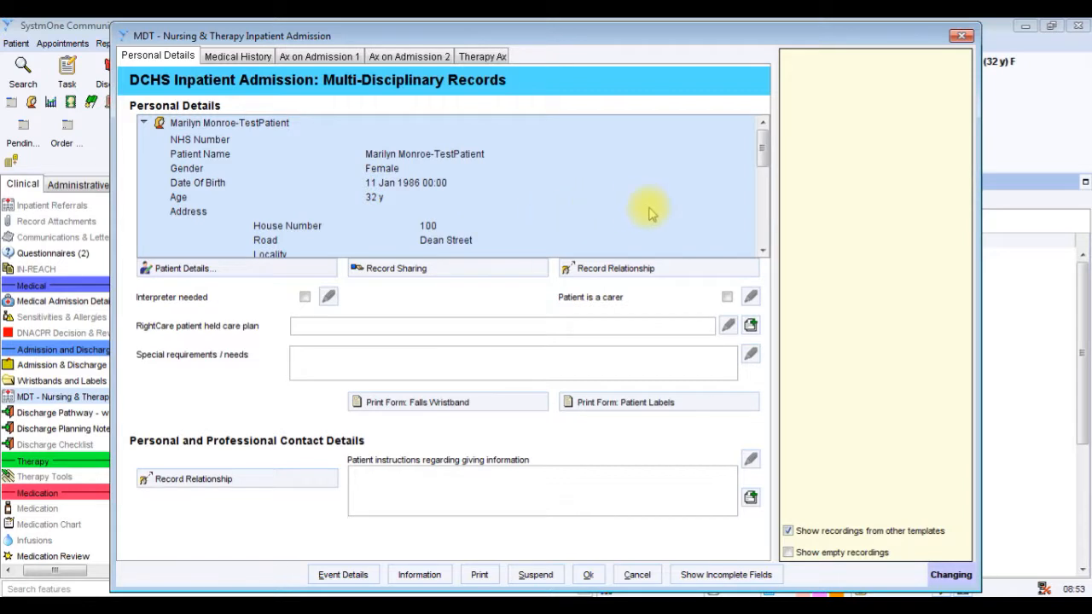
pyautogui.moveTo(764, 156); pyautogui.dragTo(766, 249)
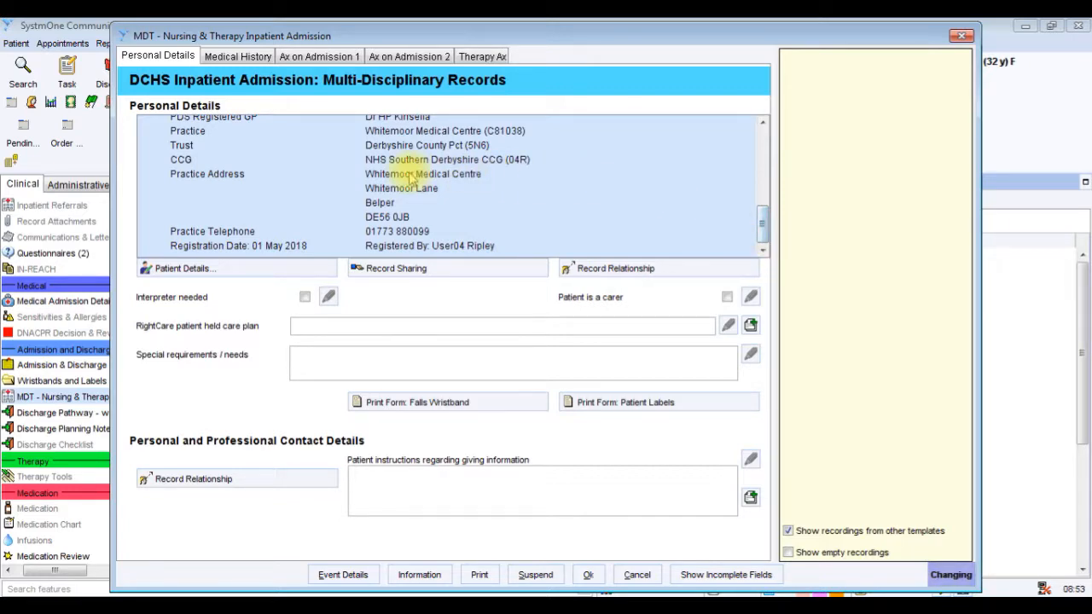
# Check the known-as name, date of birth and mobile telephone fields in Patient Details, leaving without saving changes.
pyautogui.click(210, 268)
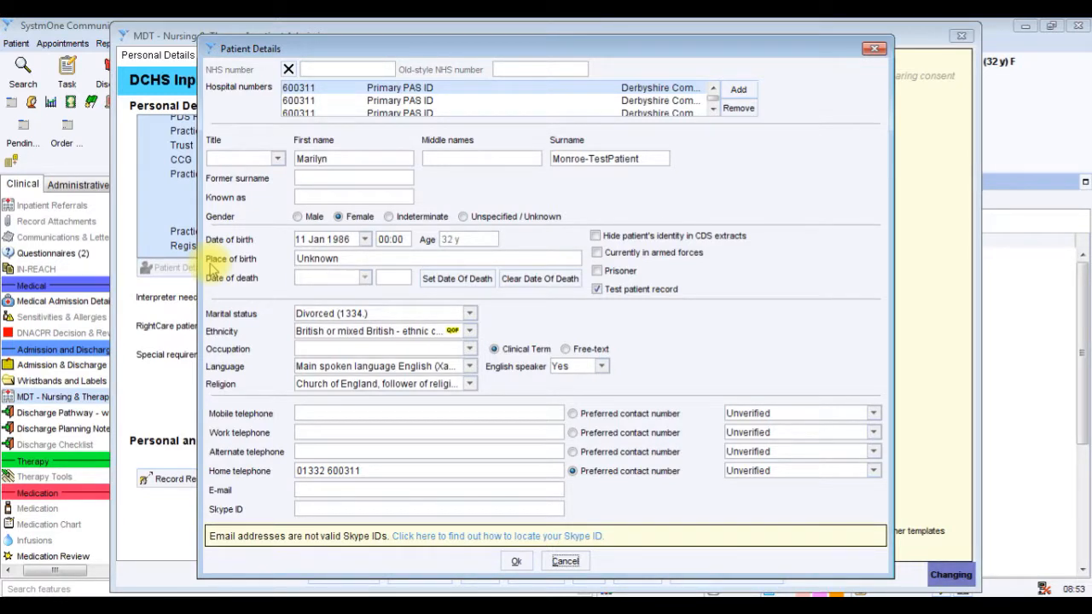
pyautogui.click(316, 198)
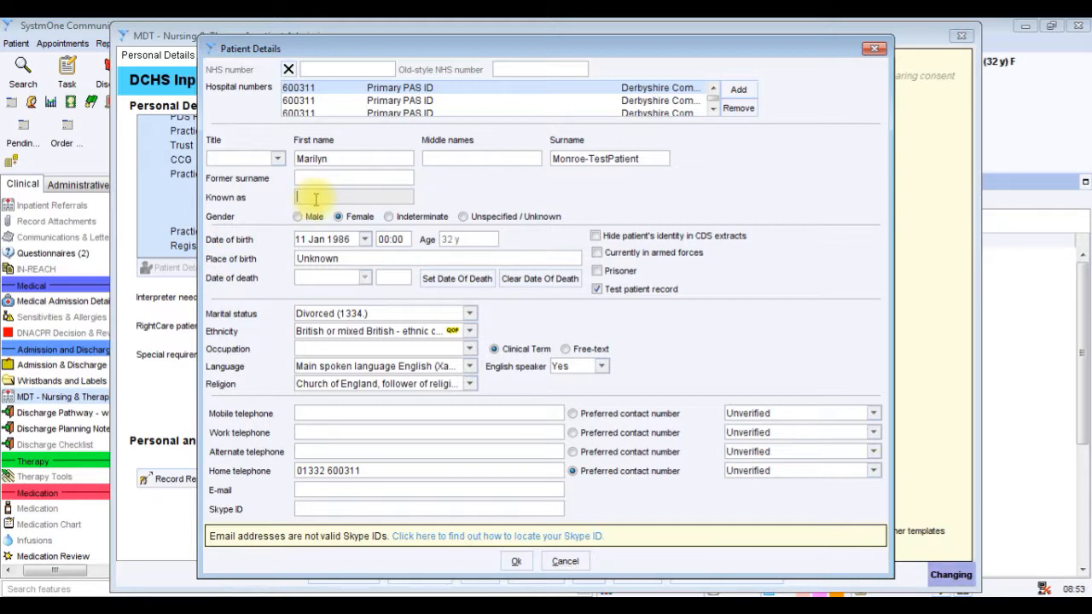
pyautogui.click(322, 240)
pyautogui.click(318, 241)
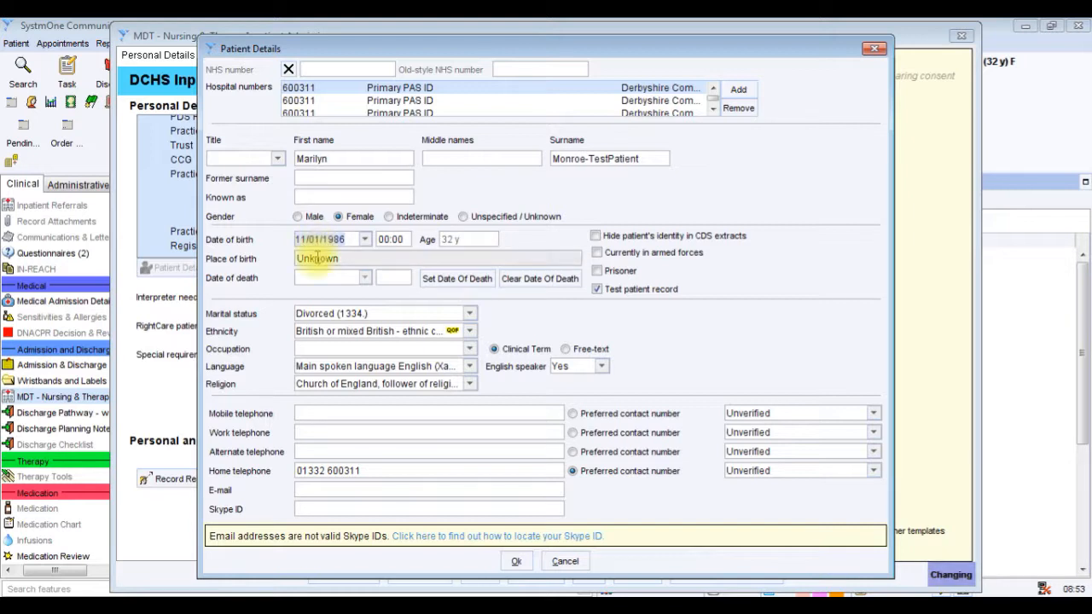
pyautogui.click(300, 413)
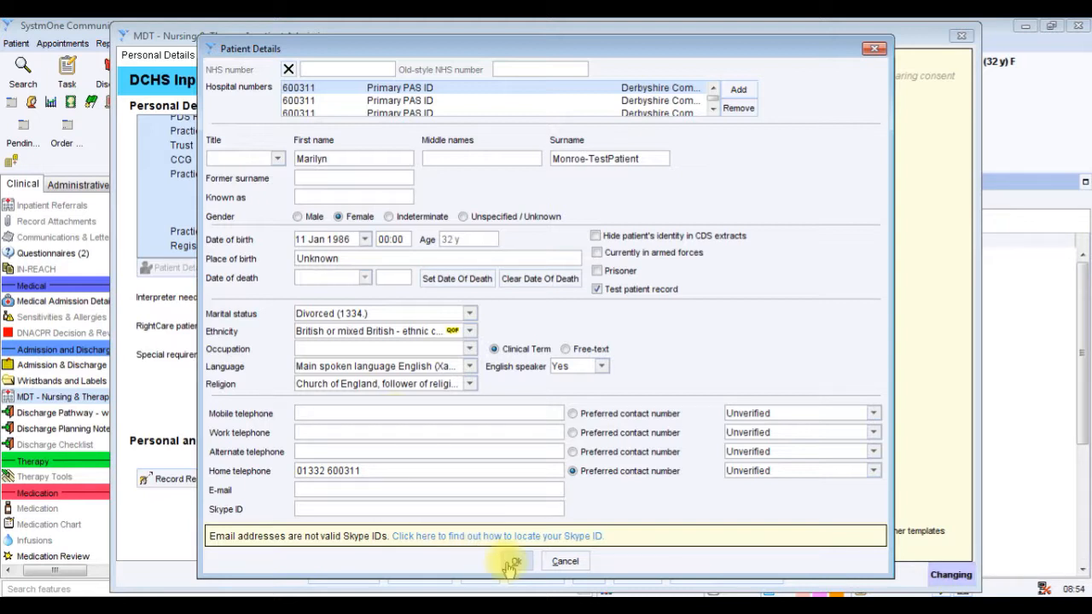
pyautogui.click(564, 561)
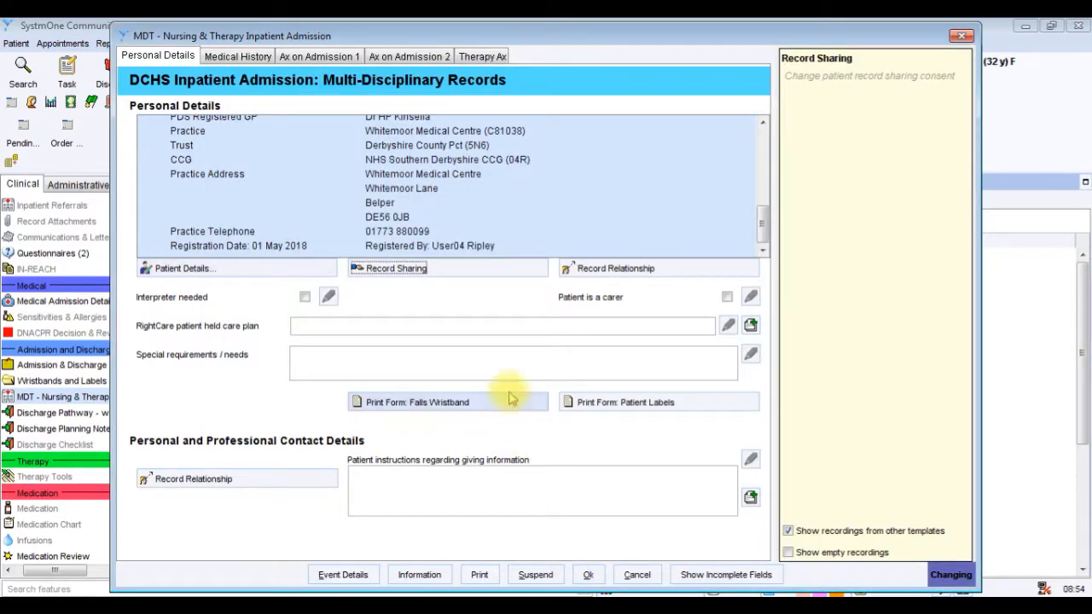
# Check the patient's Sharing Out and Sharing In consent in Record Sharing and accept the settings.
pyautogui.click(489, 271)
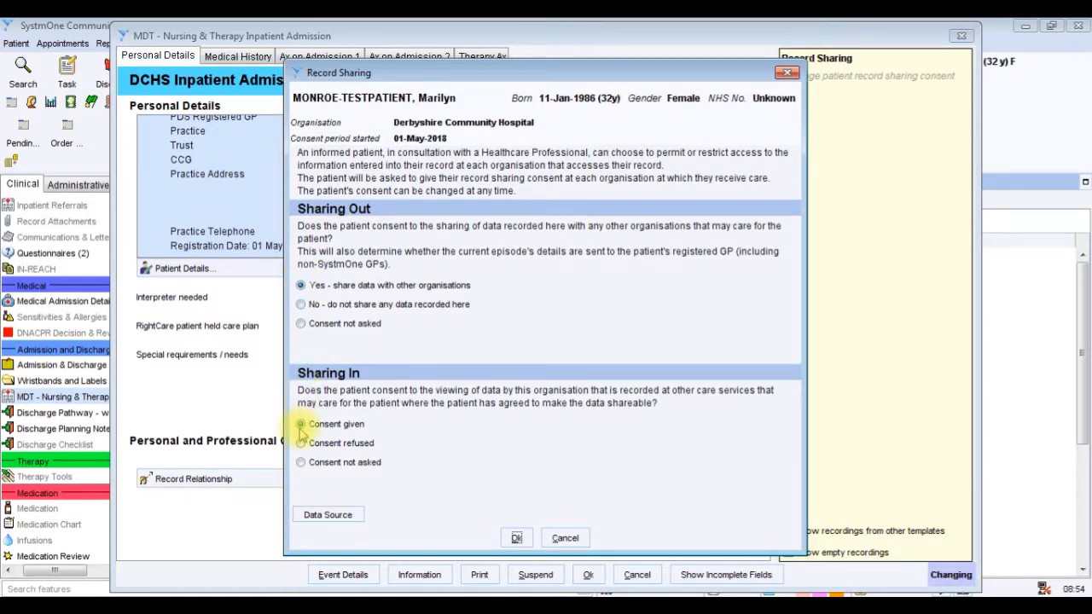
pyautogui.click(517, 538)
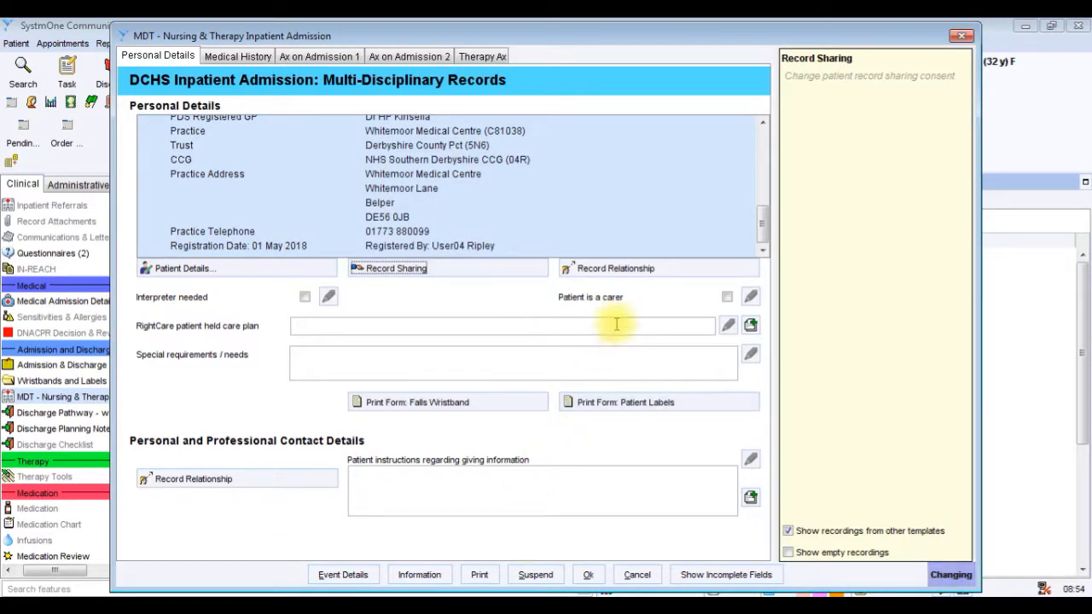
# Start a new relationship of the Immediate Family type Husband, recorded as a textual relationship with someone else.
pyautogui.click(633, 272)
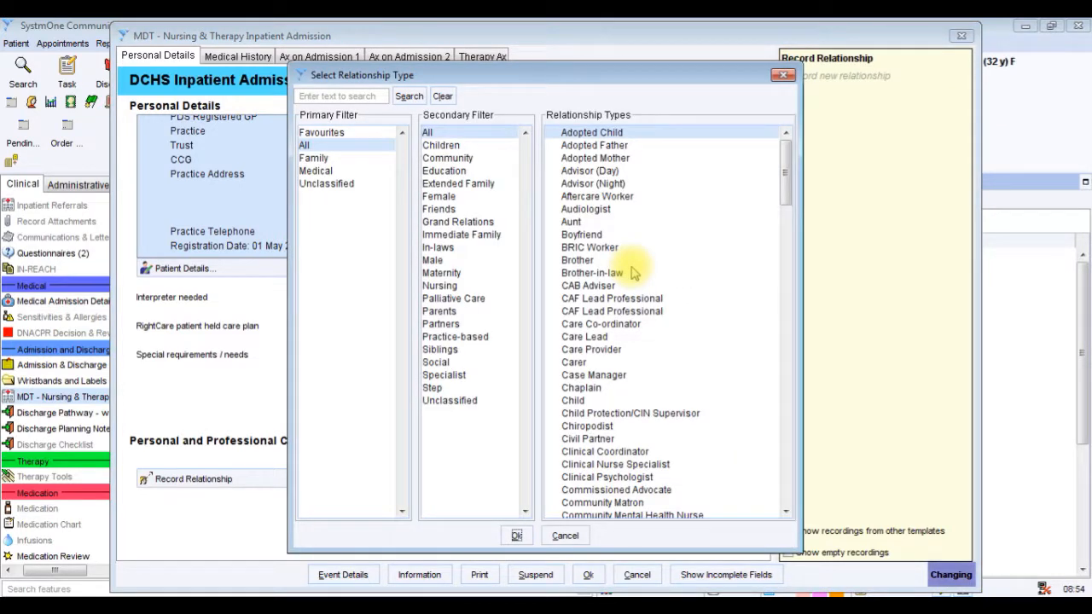
pyautogui.click(338, 159)
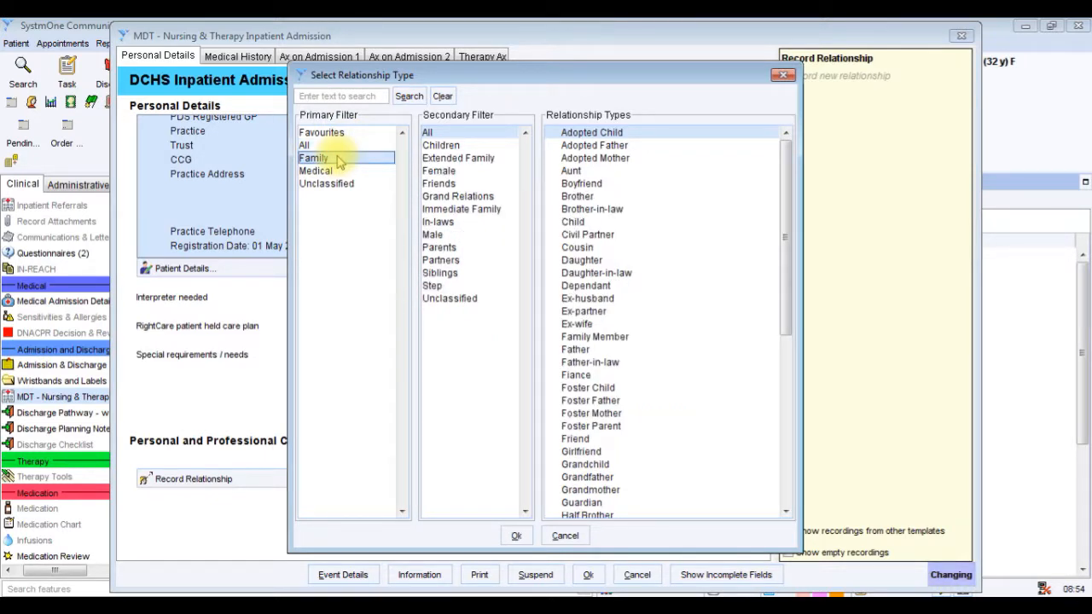
pyautogui.click(461, 209)
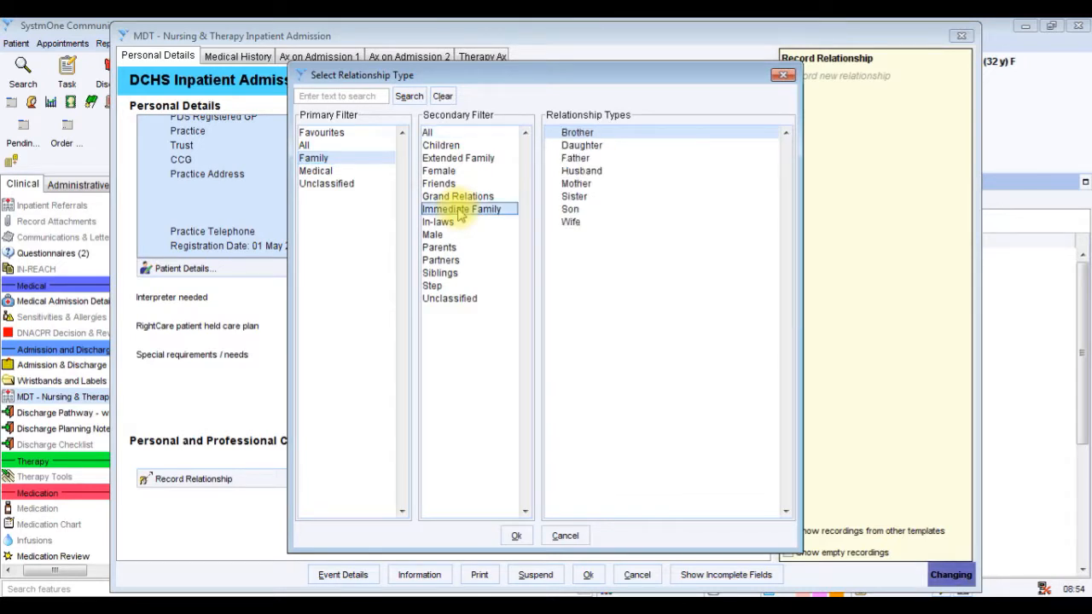
pyautogui.click(580, 171)
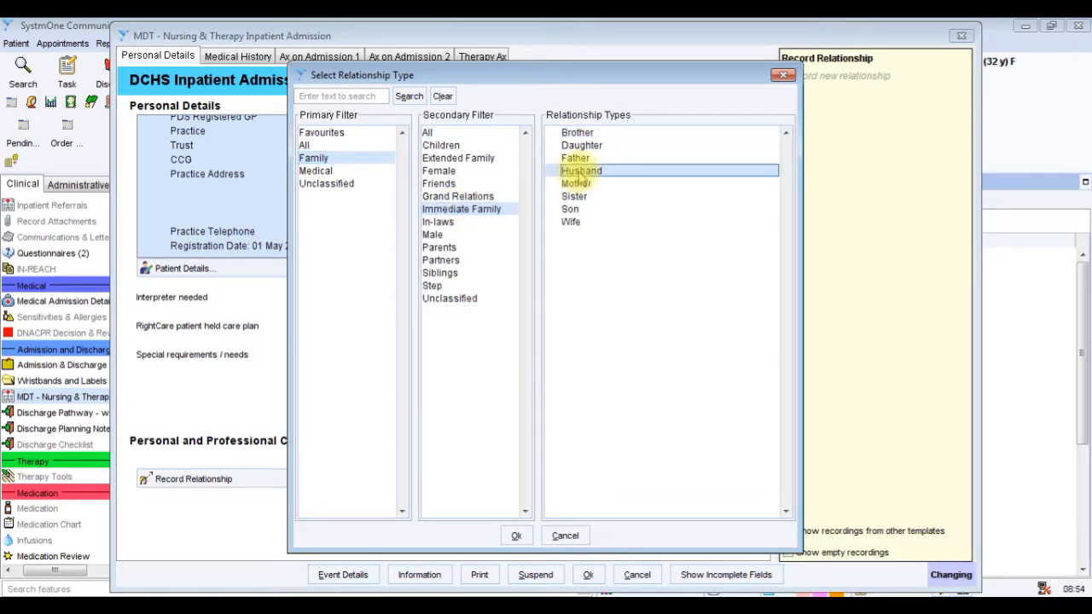
pyautogui.click(517, 536)
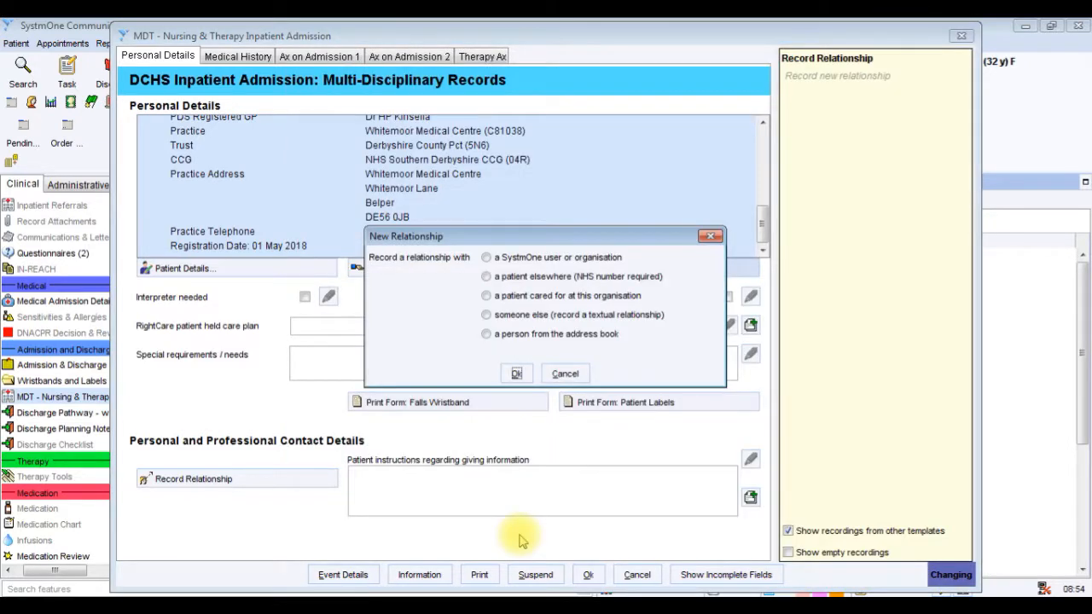
pyautogui.click(487, 315)
pyautogui.click(519, 376)
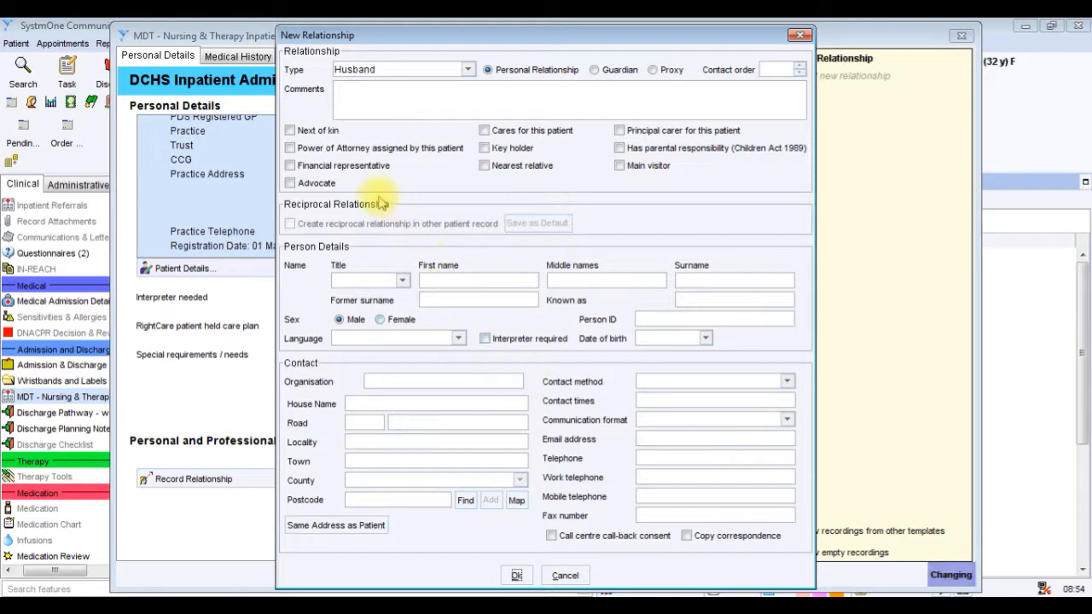
# Mark the husband as next of kin and add the comment "Works full time contact on mobile".
pyautogui.click(290, 131)
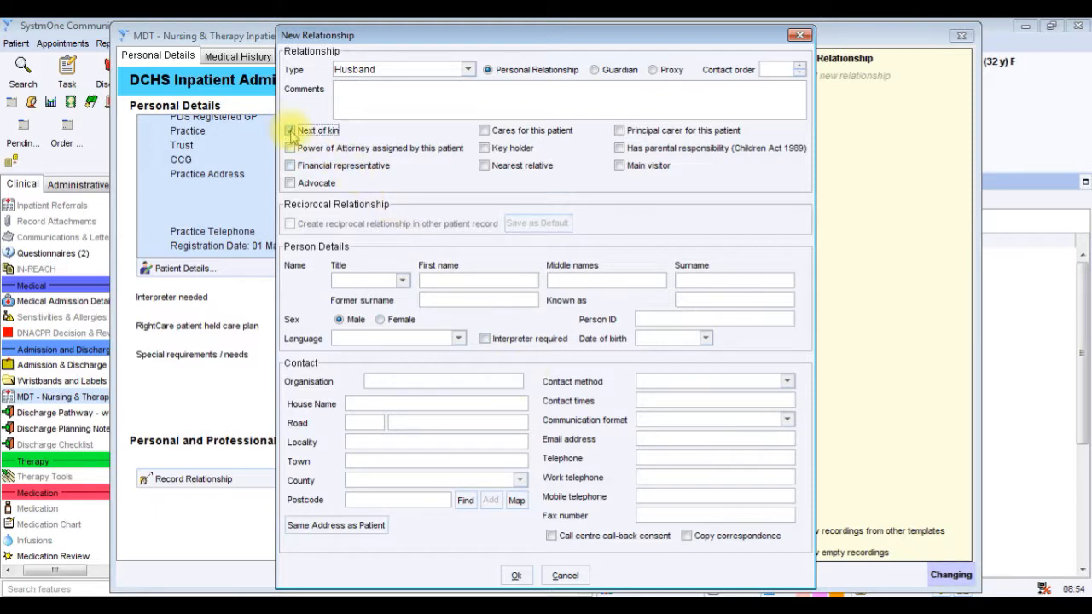
pyautogui.click(347, 88)
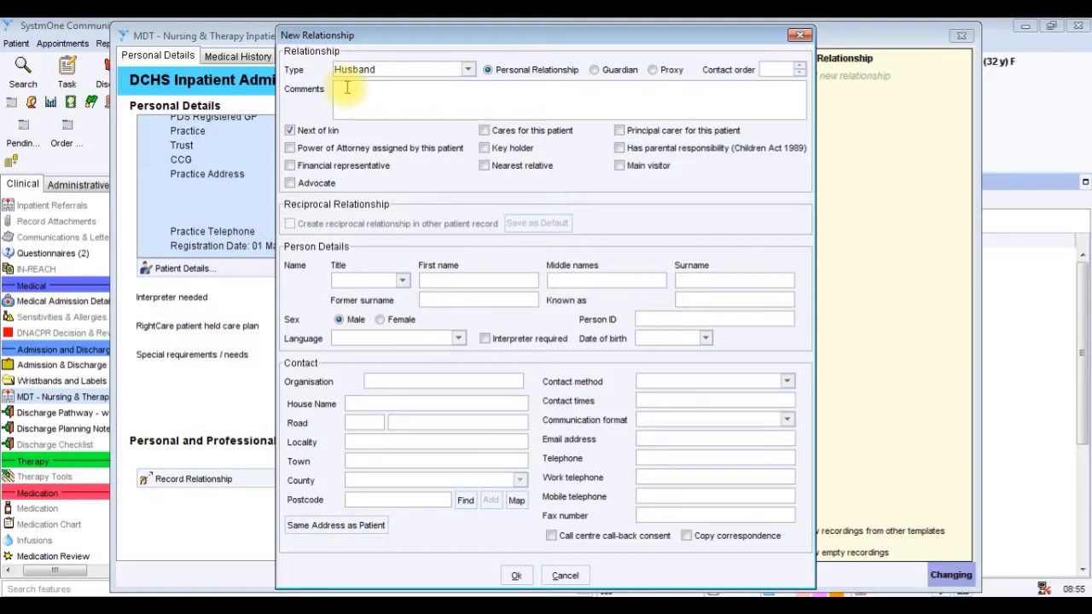
pyautogui.write('Works ')
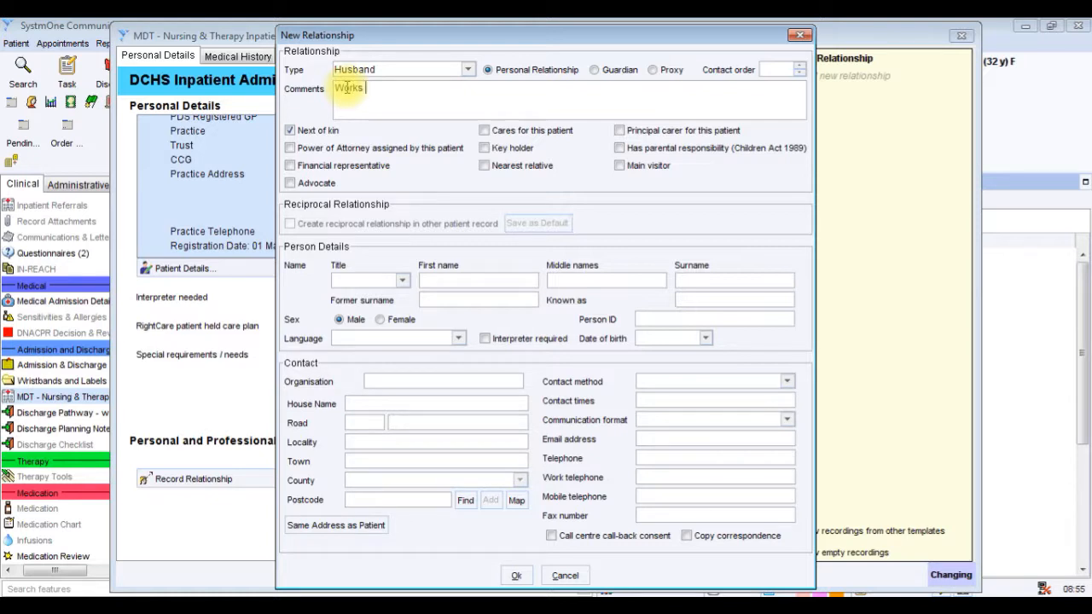
pyautogui.write('full tim')
pyautogui.write('e ')
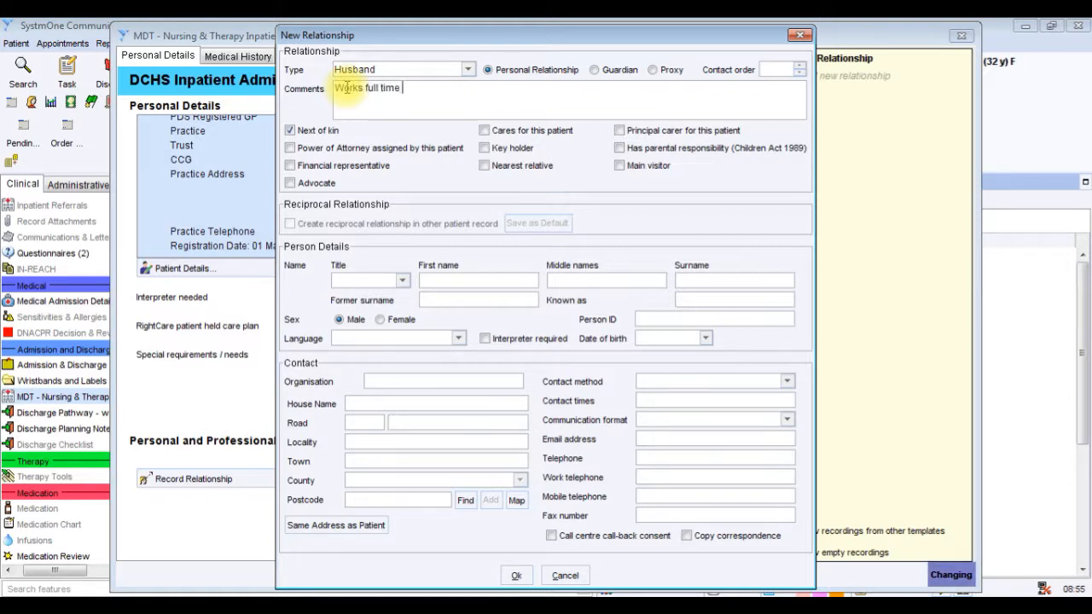
pyautogui.write('contact on mobile')
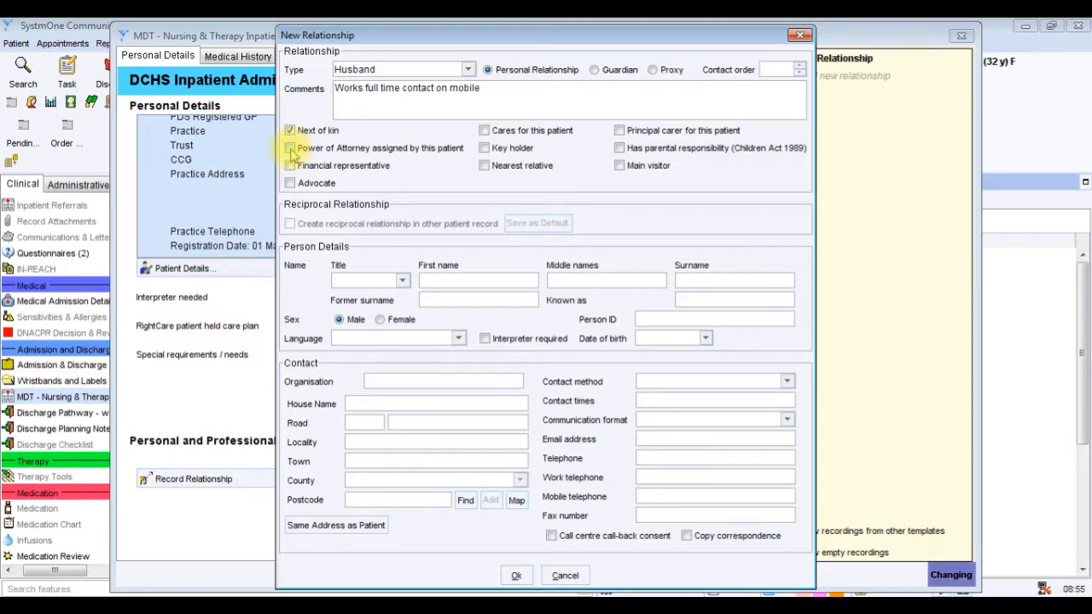
# Set the husband's title to Mr, enter his first name and surname, and save the new relationship.
pyautogui.click(402, 280)
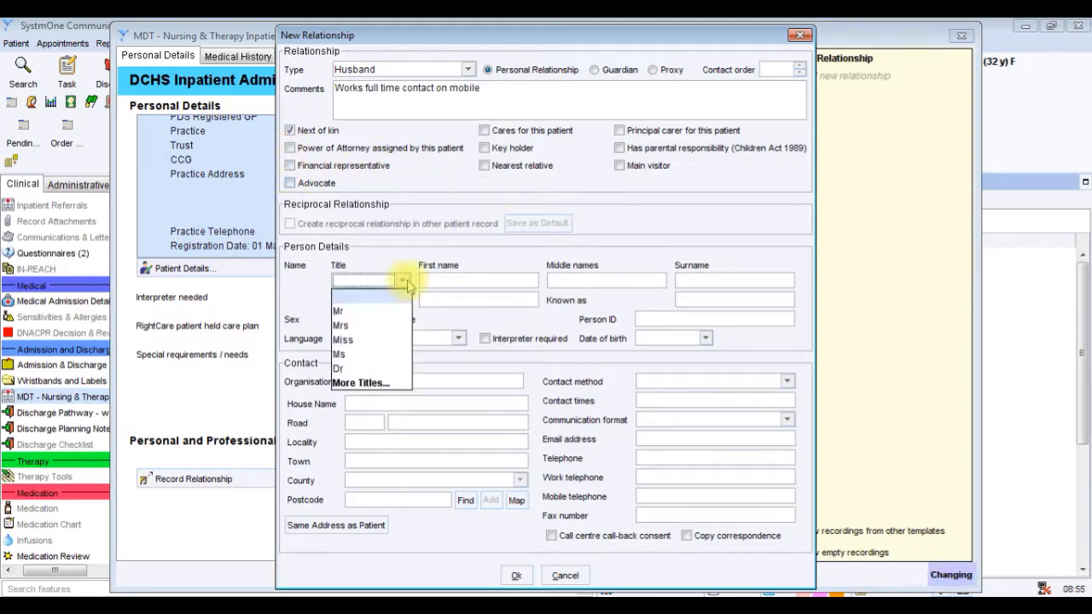
pyautogui.click(367, 295)
pyautogui.click(450, 276)
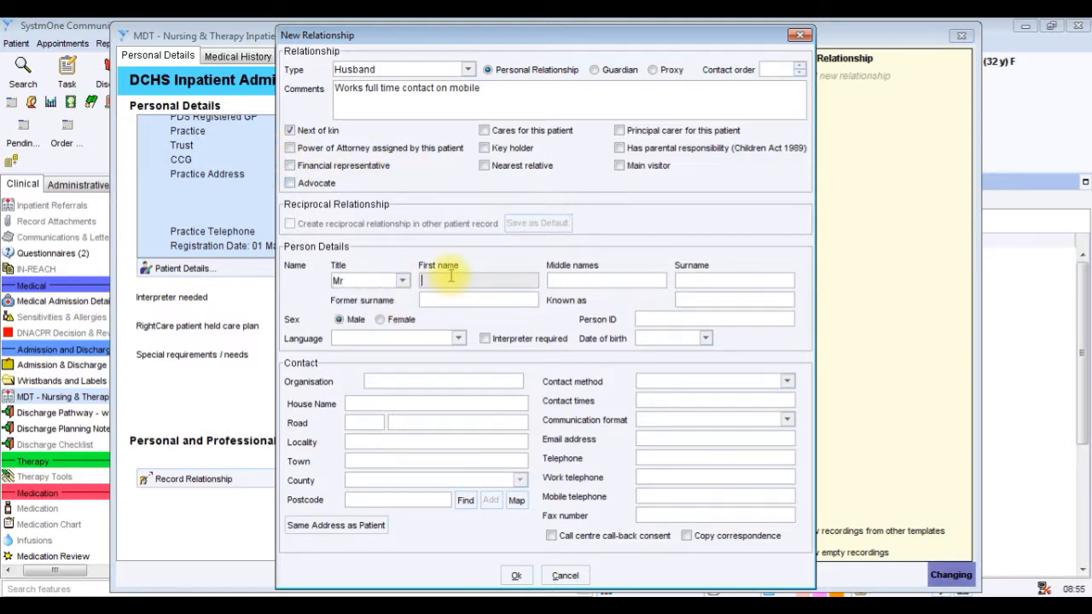
pyautogui.write('joe')
pyautogui.press('Tab')
pyautogui.click(696, 282)
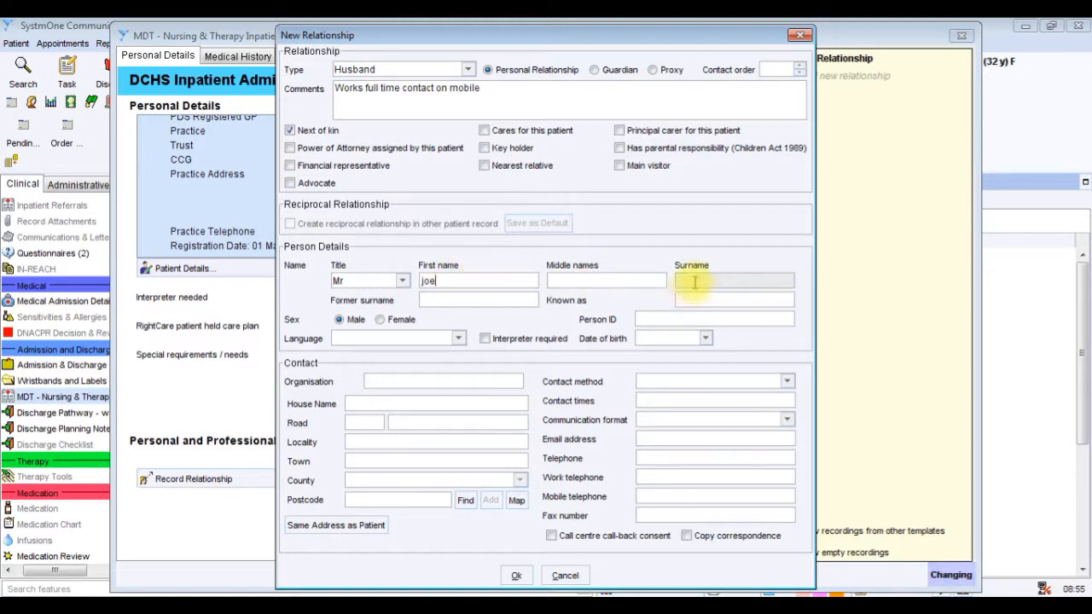
pyautogui.write('Bloggs')
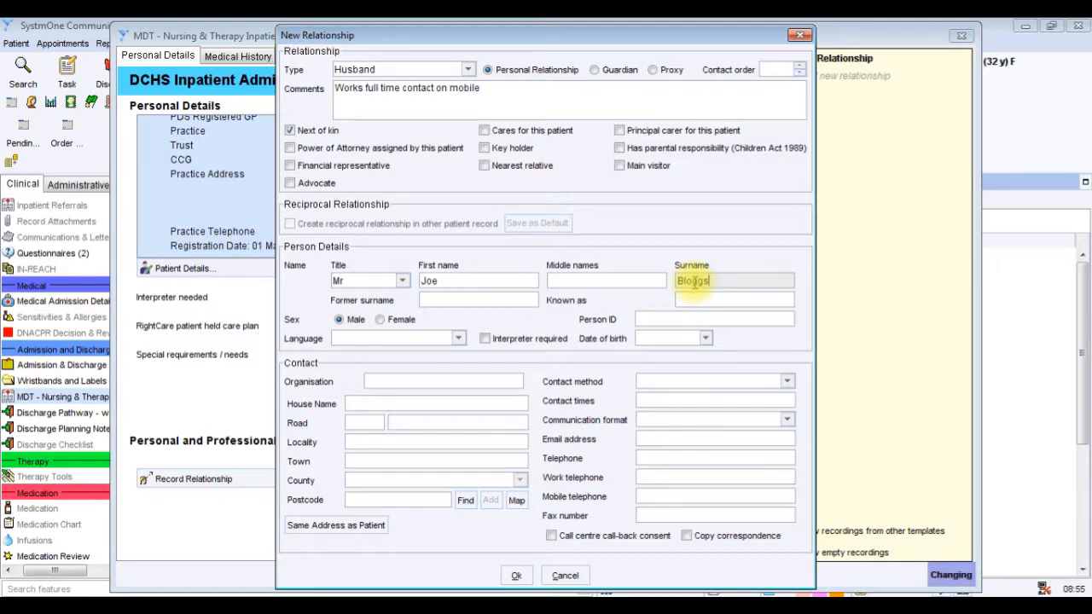
pyautogui.click(517, 574)
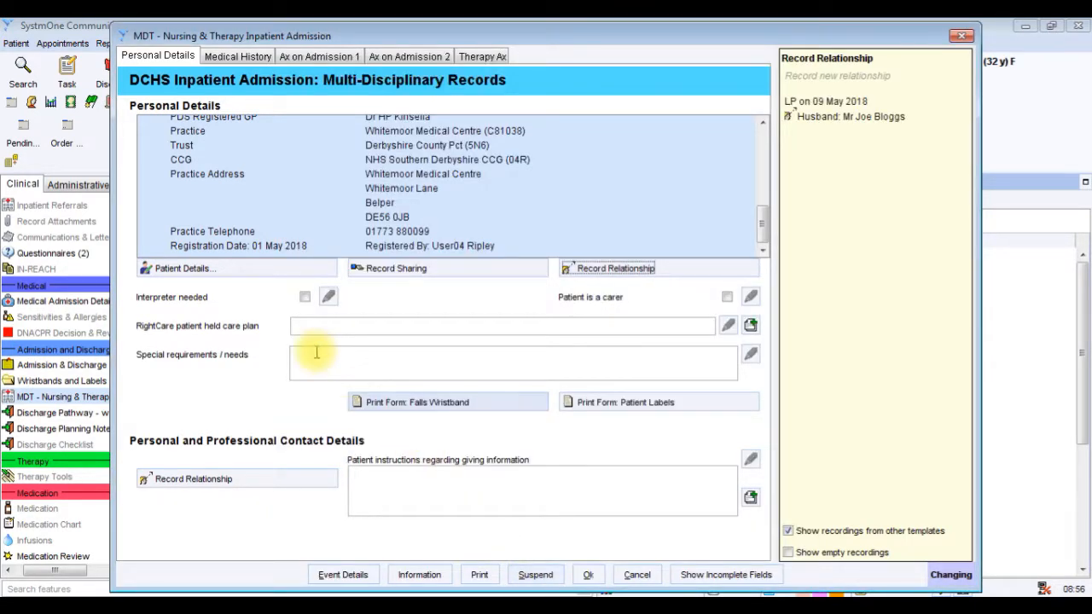
# Mark the patient as needing an interpreter and add the note "Spanish".
pyautogui.click(305, 298)
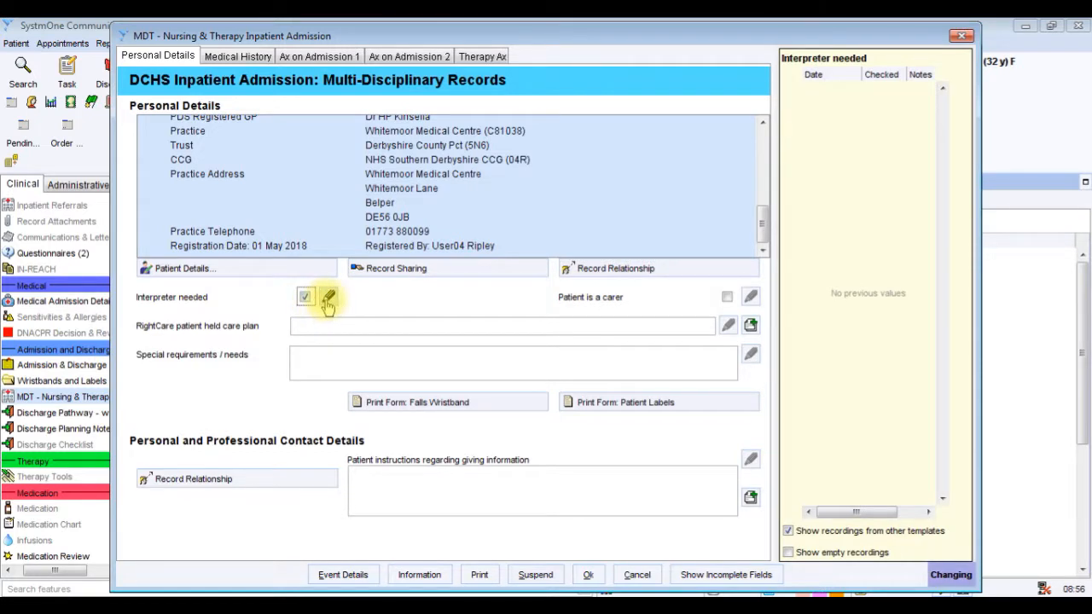
pyautogui.click(329, 298)
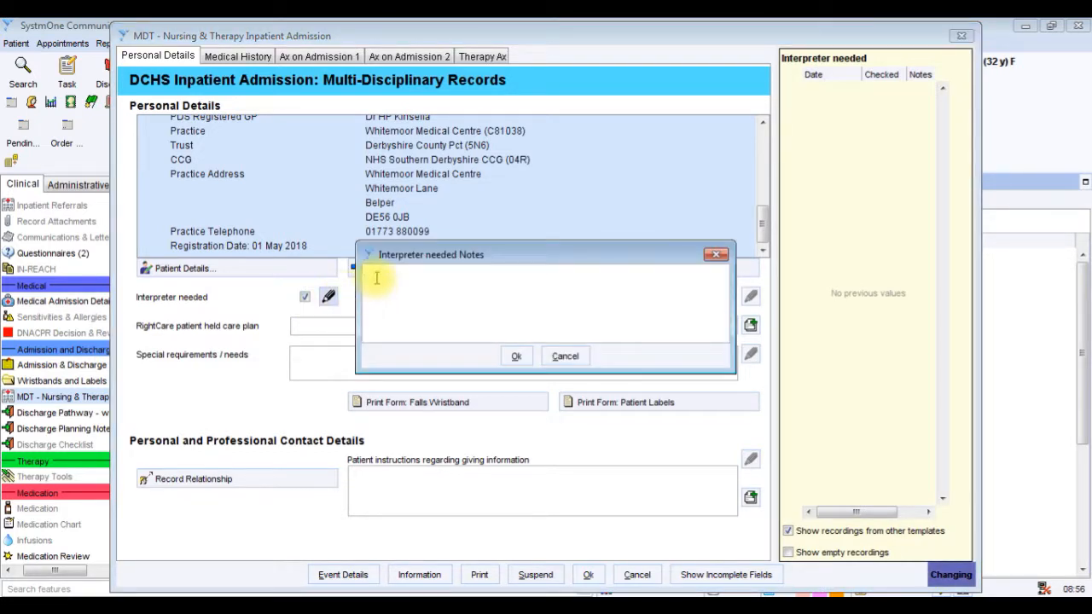
pyautogui.write('Spanish')
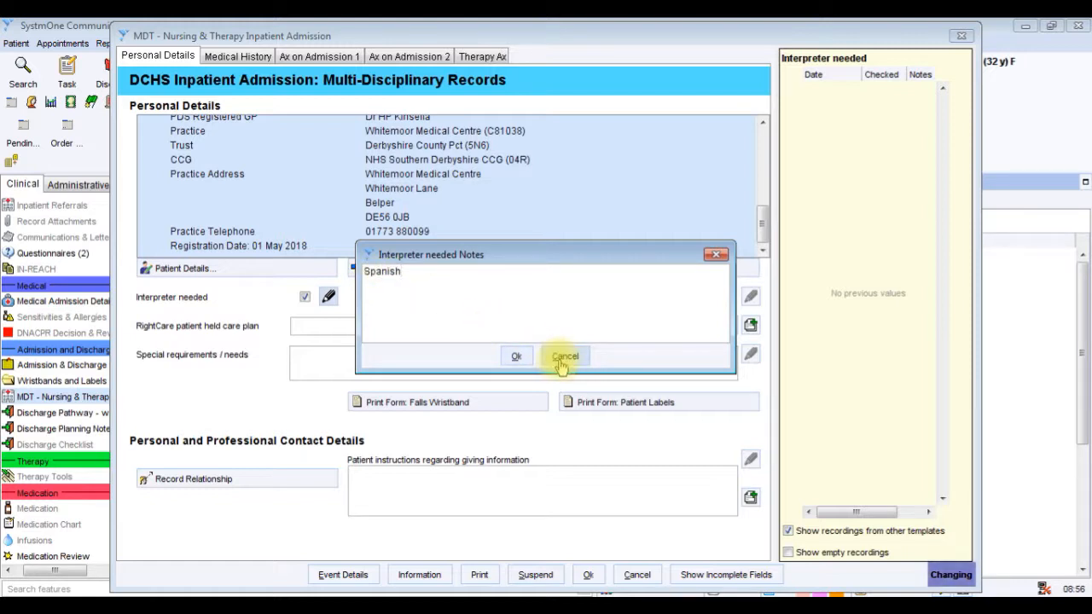
pyautogui.click(515, 356)
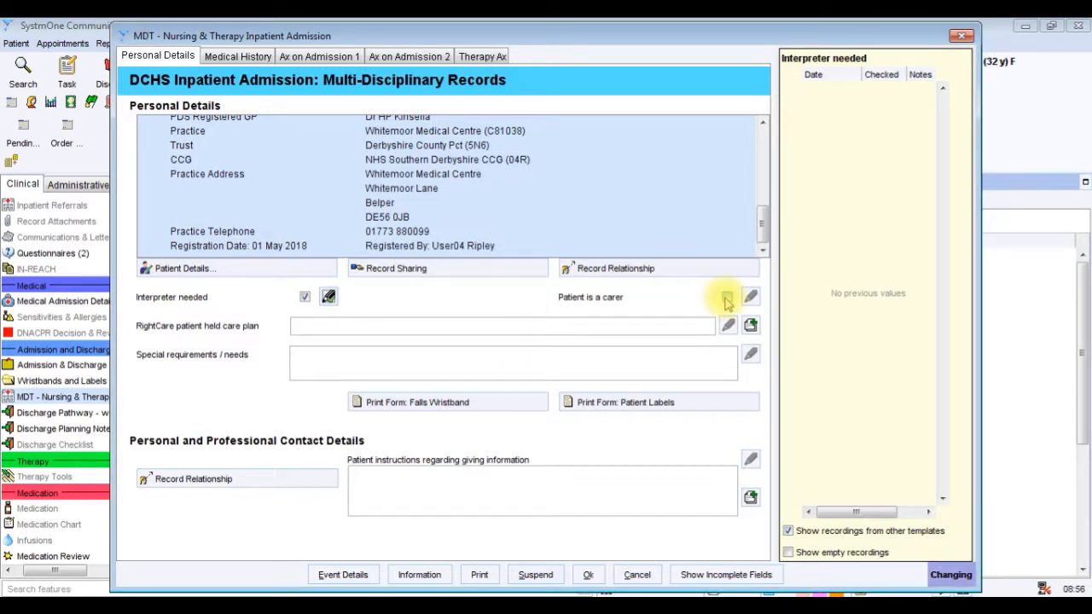
# Record the RightCare patient held care plan with the preset note "Not known if RightCare Plan in place".
pyautogui.click(640, 325)
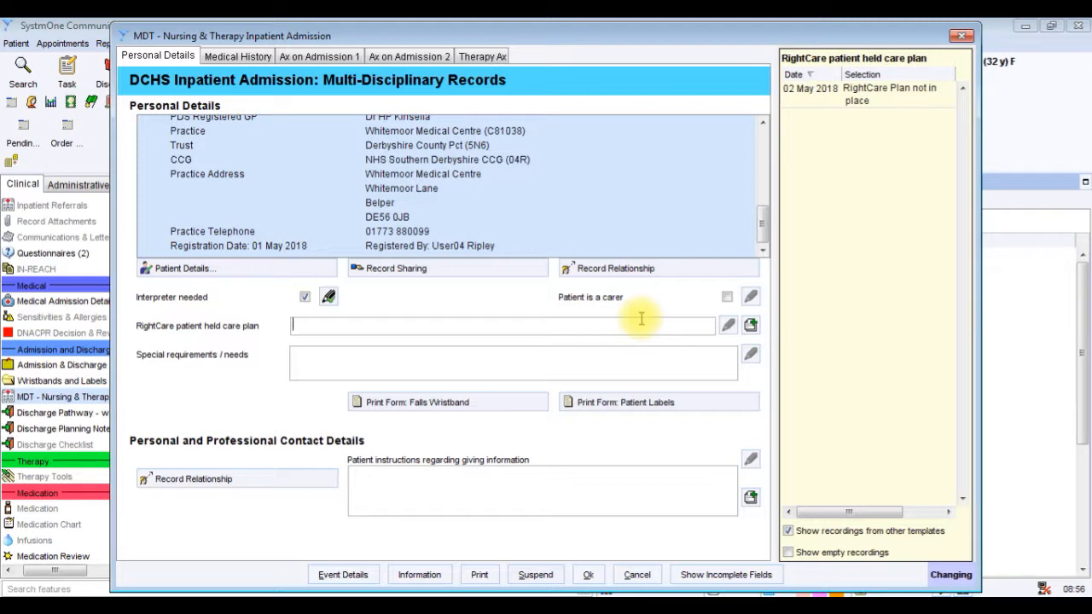
pyautogui.click(750, 328)
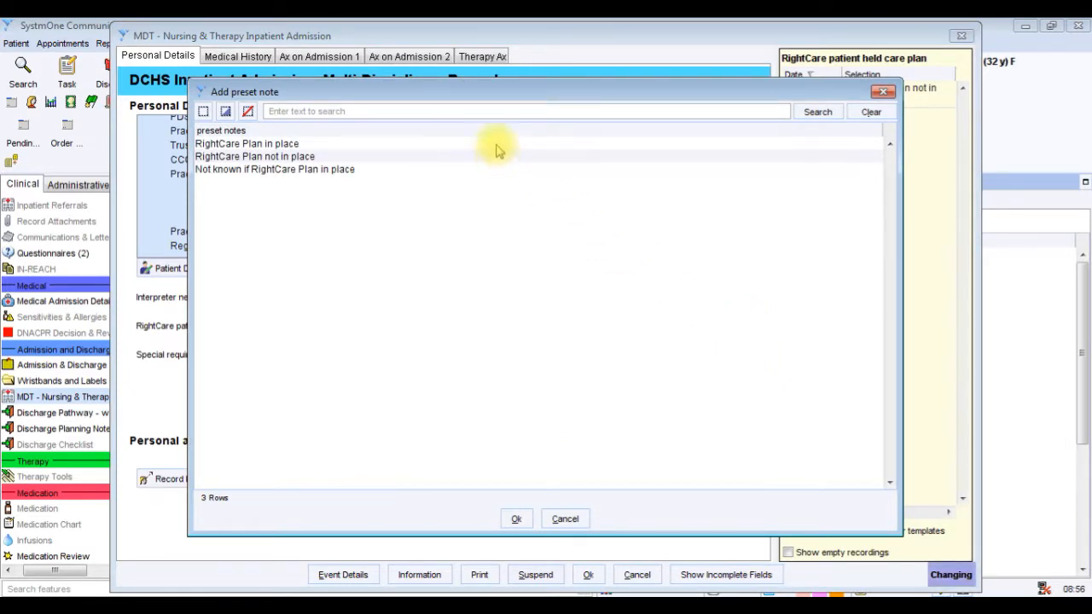
pyautogui.click(498, 147)
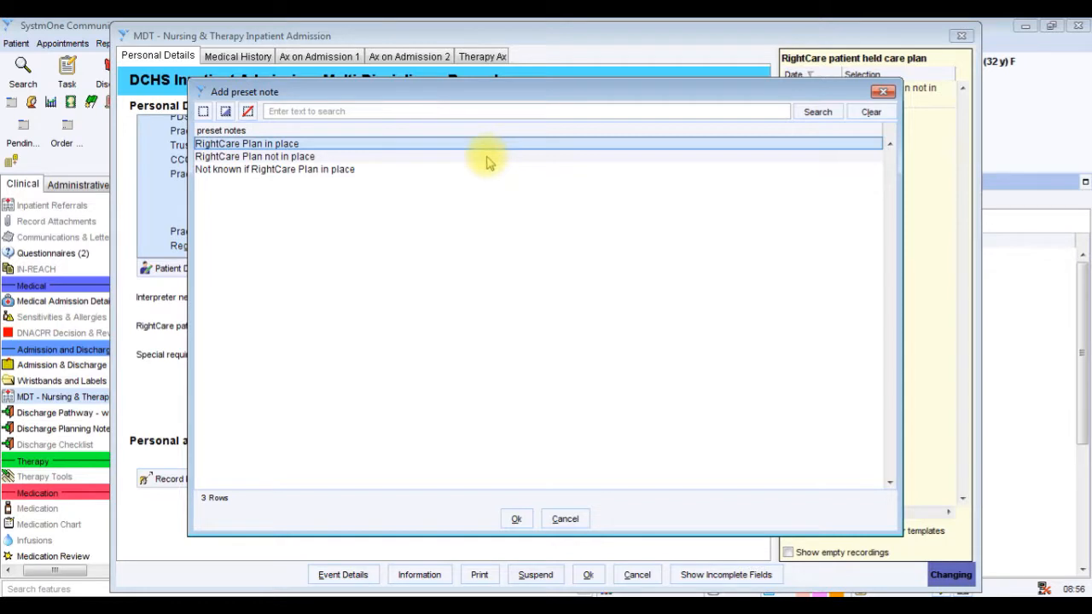
pyautogui.click(487, 159)
pyautogui.click(480, 169)
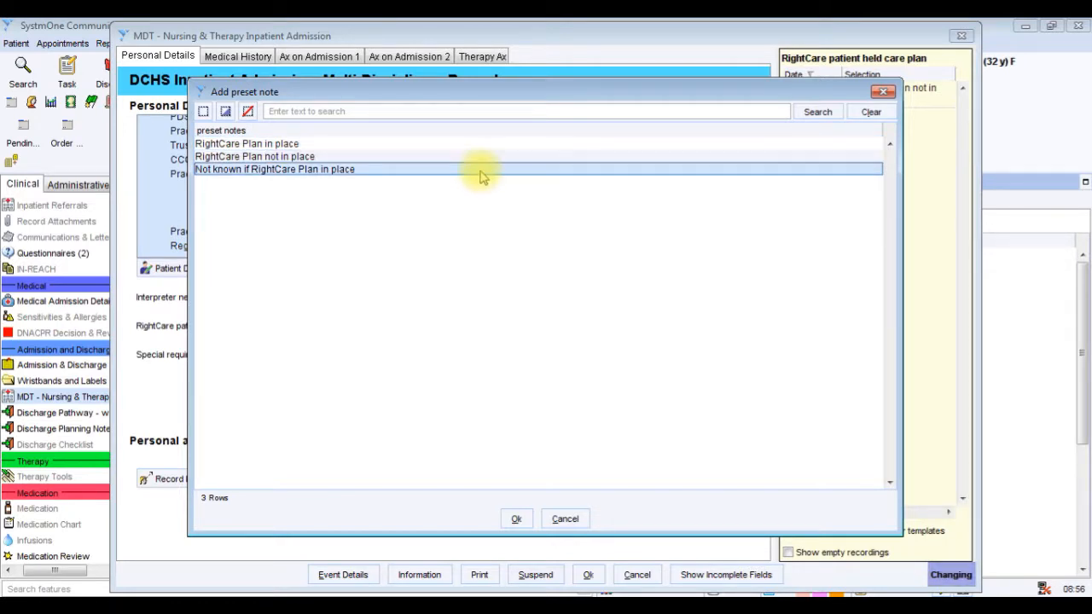
pyautogui.click(515, 517)
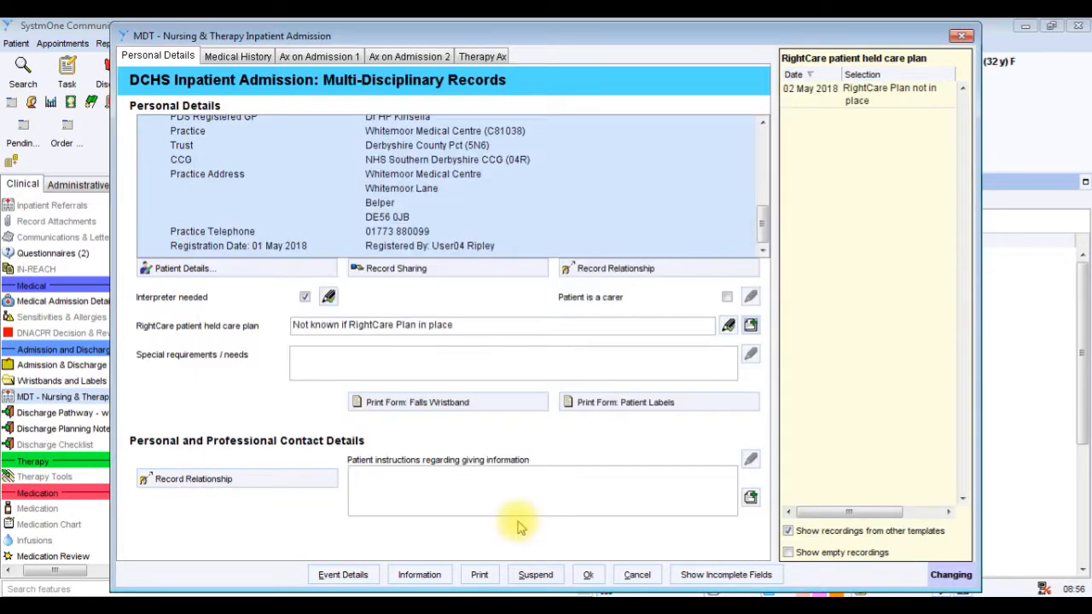
# Insert the relatives, friends, agencies and overnight contact preset notes into the patient instructions regarding giving information.
pyautogui.click(384, 367)
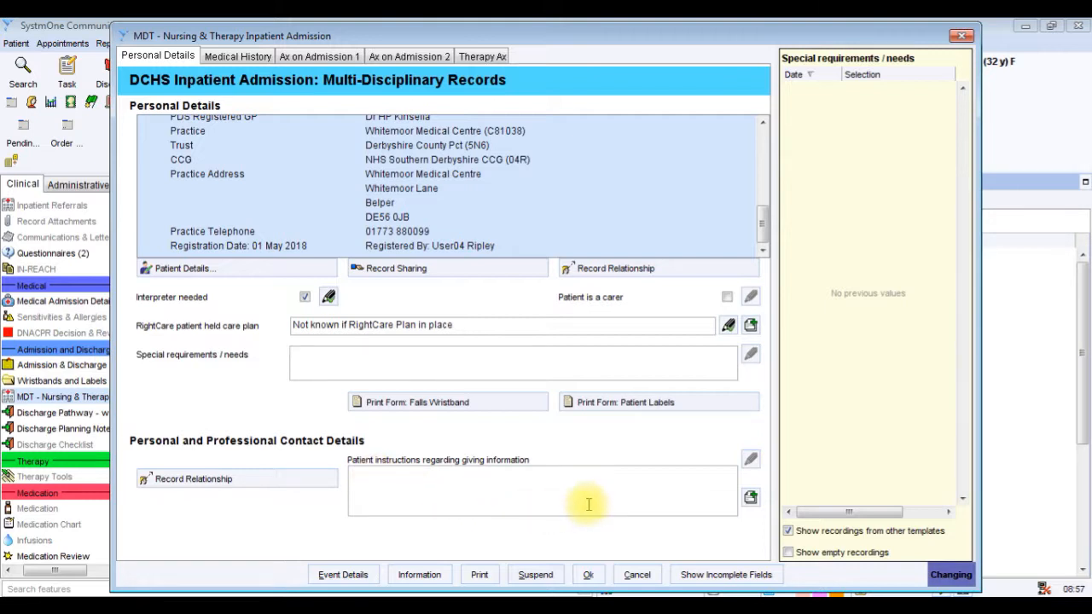
pyautogui.click(751, 502)
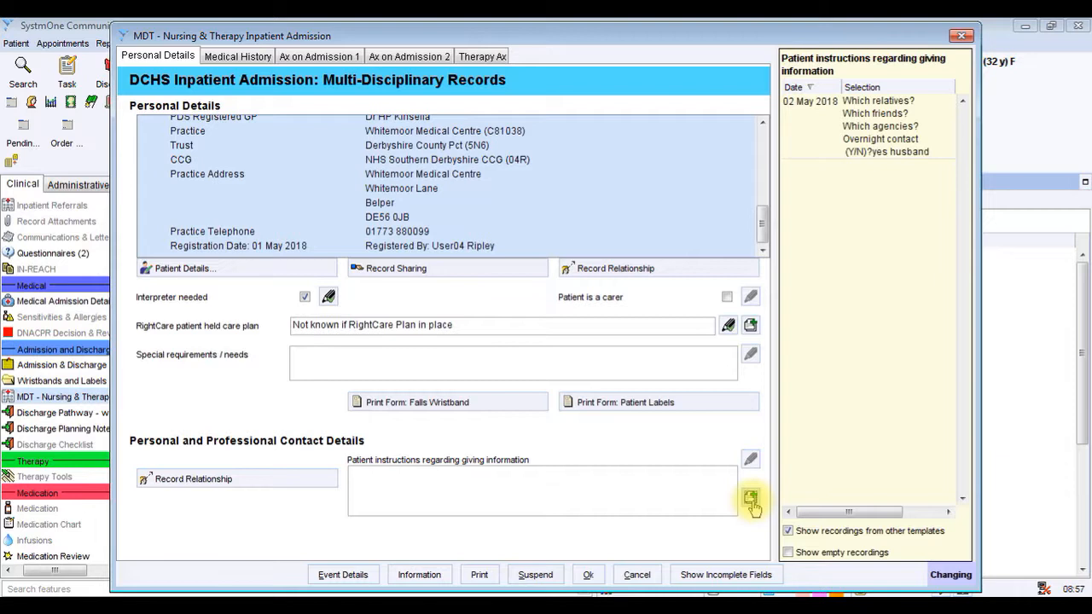
pyautogui.click(750, 501)
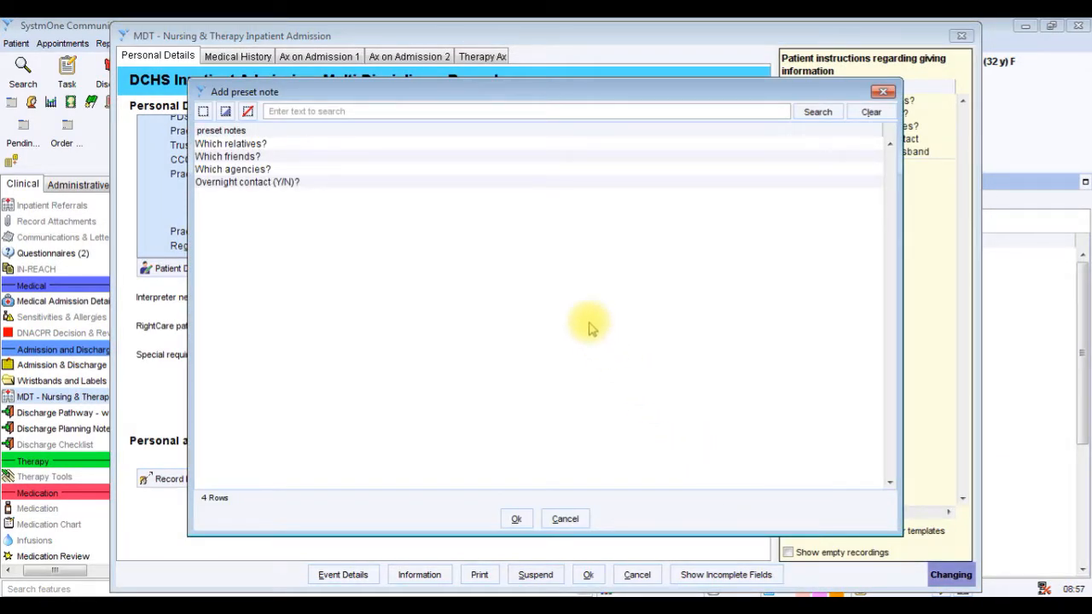
pyautogui.click(348, 144)
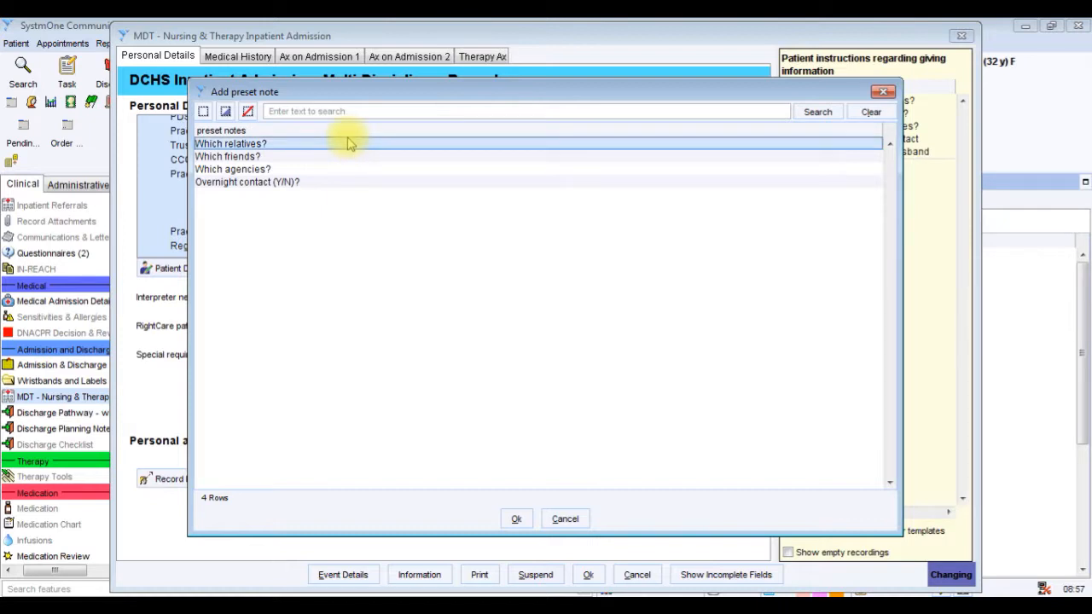
pyautogui.keyDown('ctrl'); pyautogui.click(341, 157); pyautogui.keyUp('ctrl')
pyautogui.keyDown('ctrl'); pyautogui.click(341, 170); pyautogui.keyUp('ctrl')
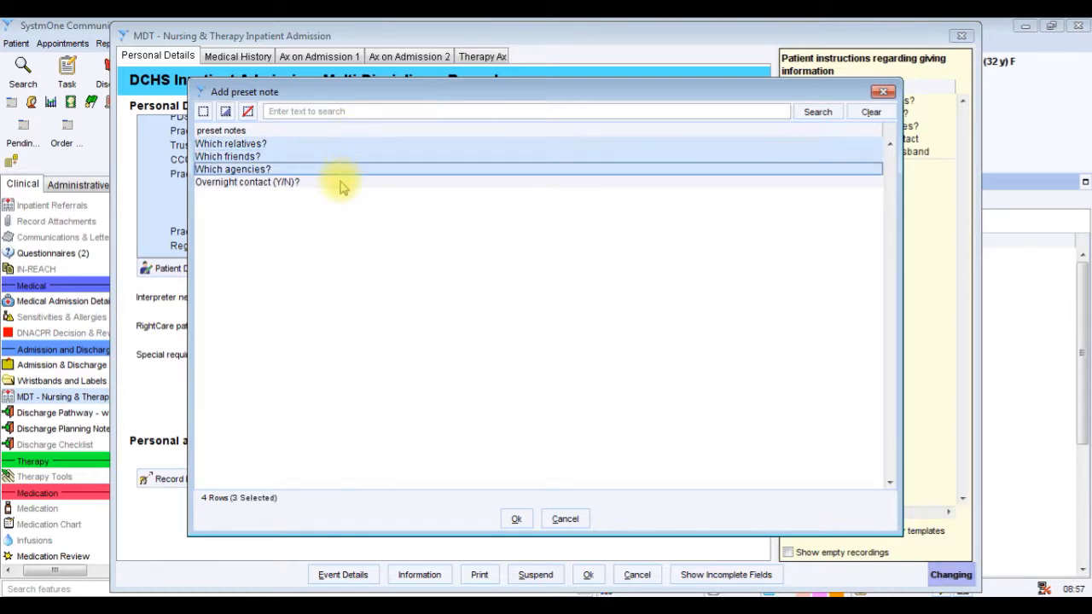
pyautogui.keyDown('ctrl'); pyautogui.click(341, 182); pyautogui.keyUp('ctrl')
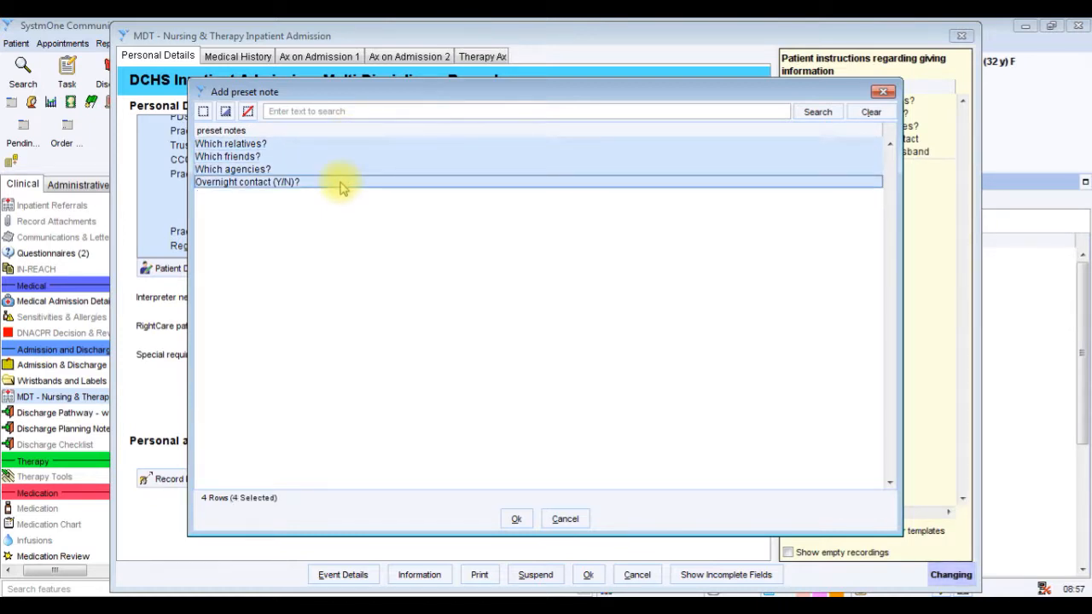
pyautogui.click(518, 517)
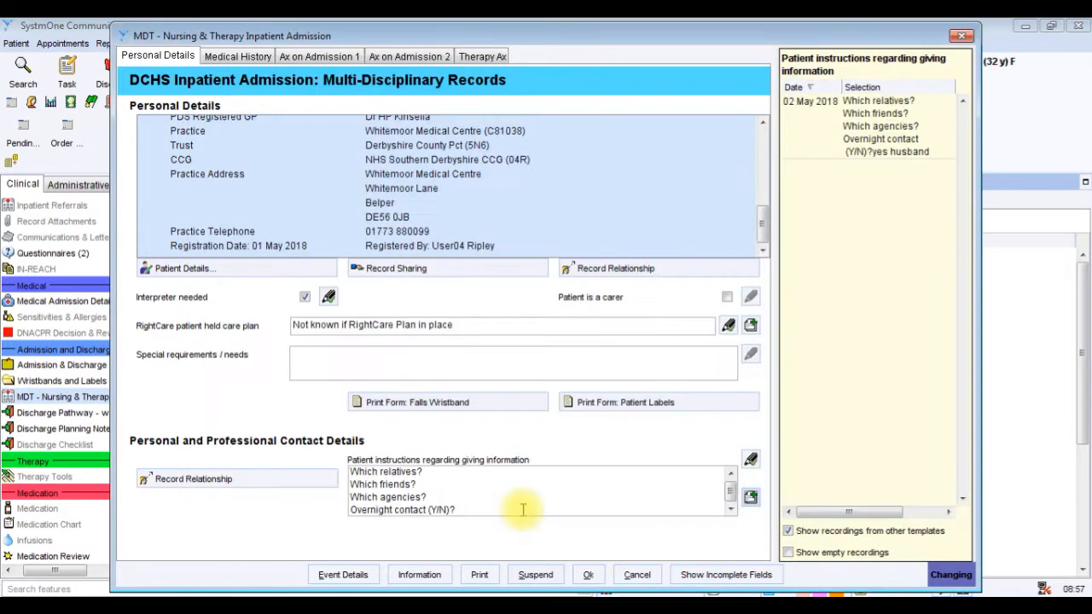
# In the patient instructions, answer the relatives question with "to husband only" and the friends question with "None".
pyautogui.click(455, 475)
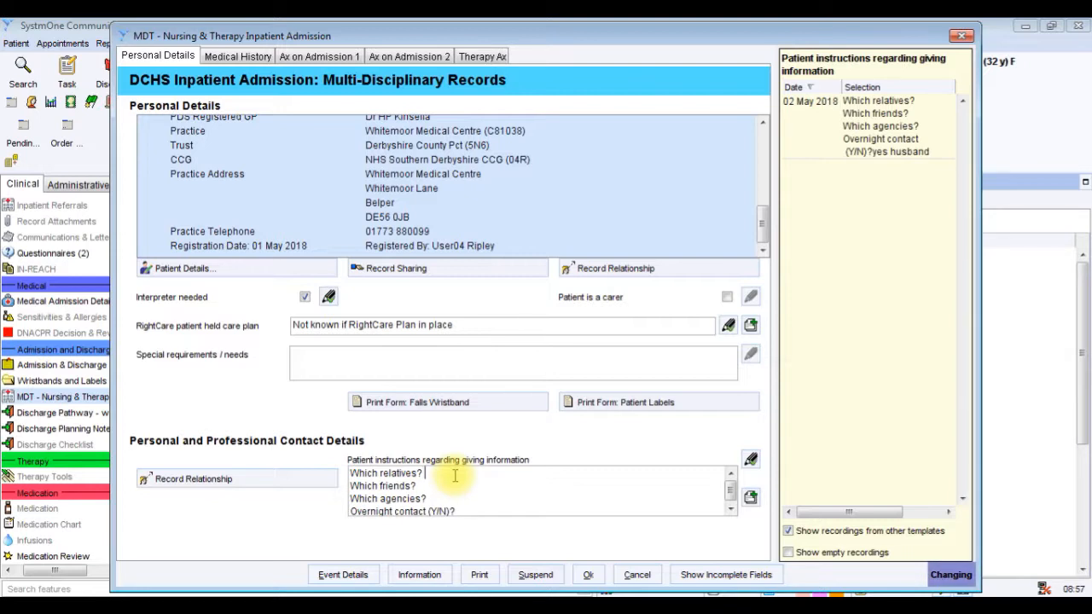
pyautogui.write('to ')
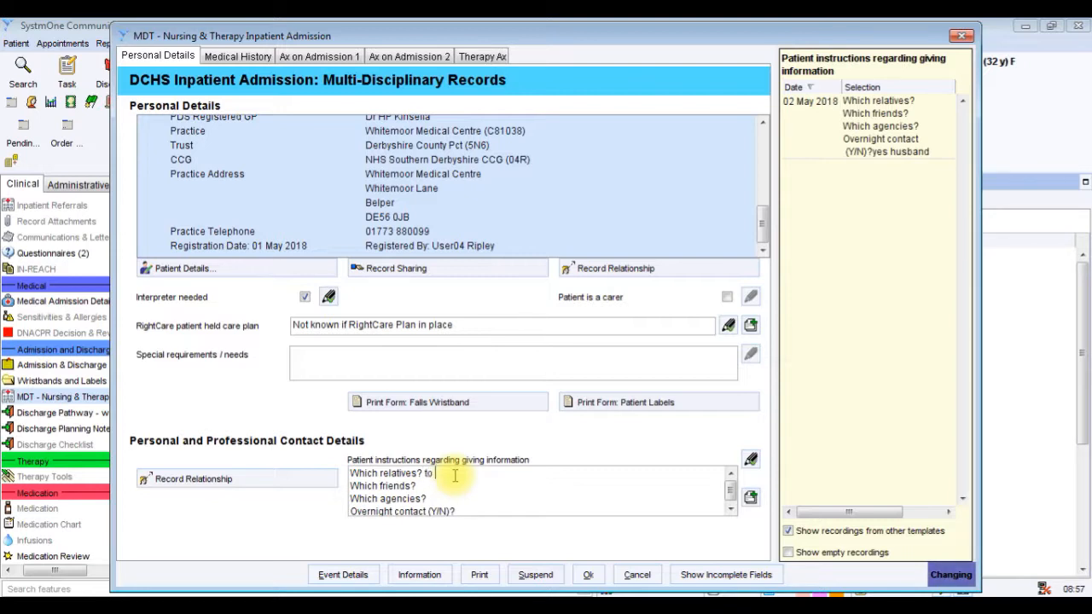
pyautogui.write('husband')
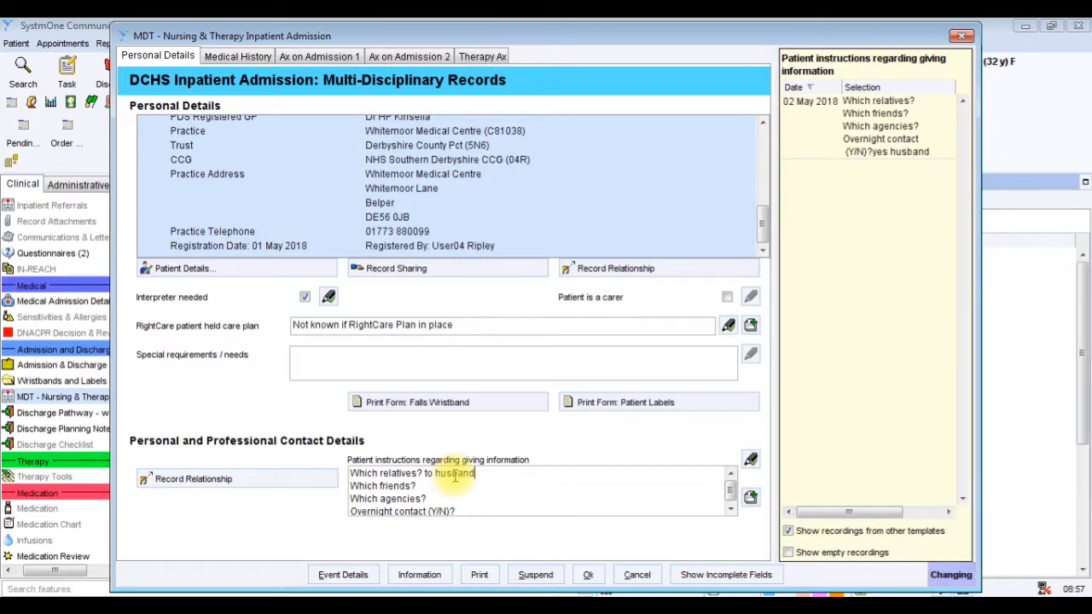
pyautogui.write(' only')
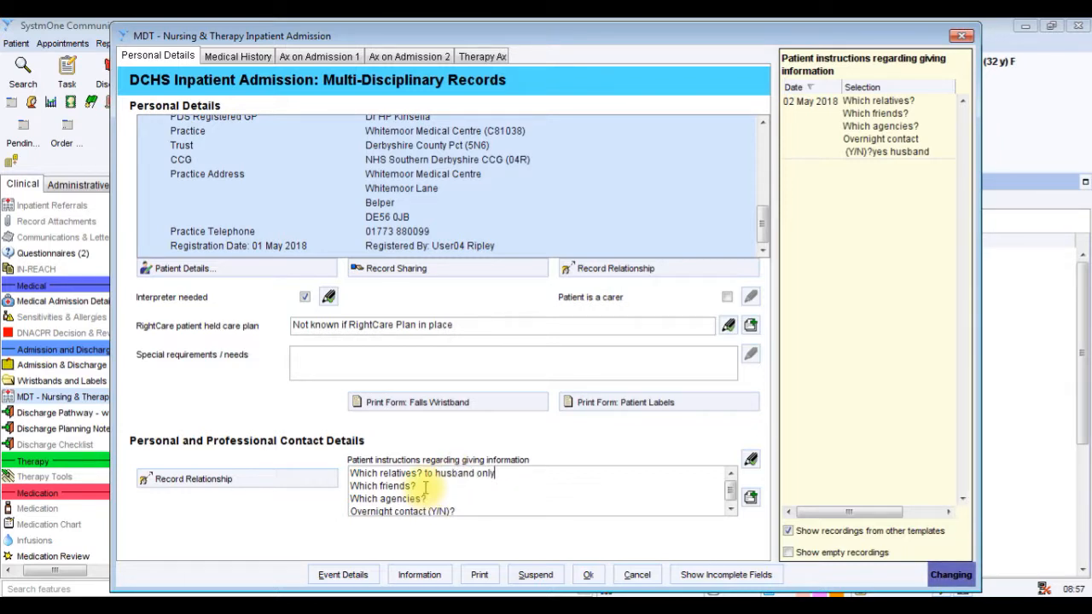
pyautogui.click(424, 487)
pyautogui.write('None')
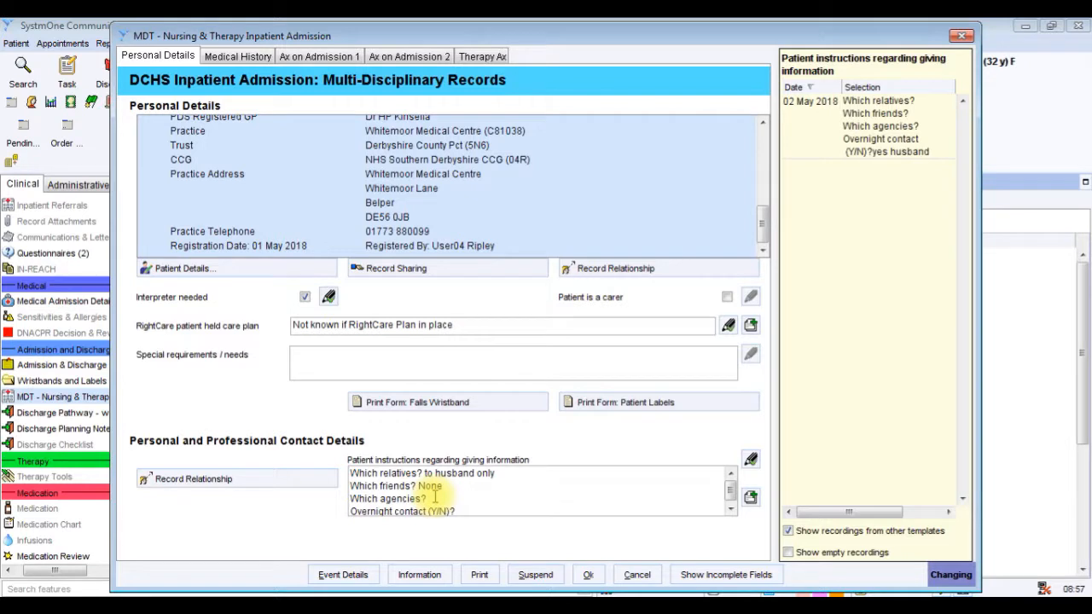
# Answer the agencies question with "As required" and overnight contact with "husband", and view the recorded relationships under contact details.
pyautogui.click(435, 496)
pyautogui.write('As r')
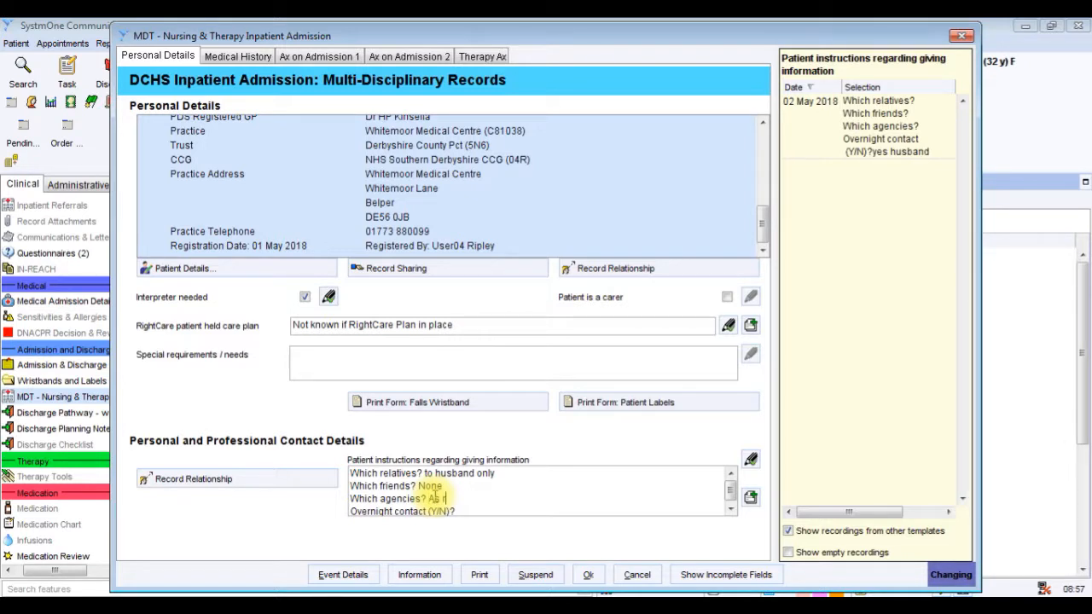
pyautogui.write('equired')
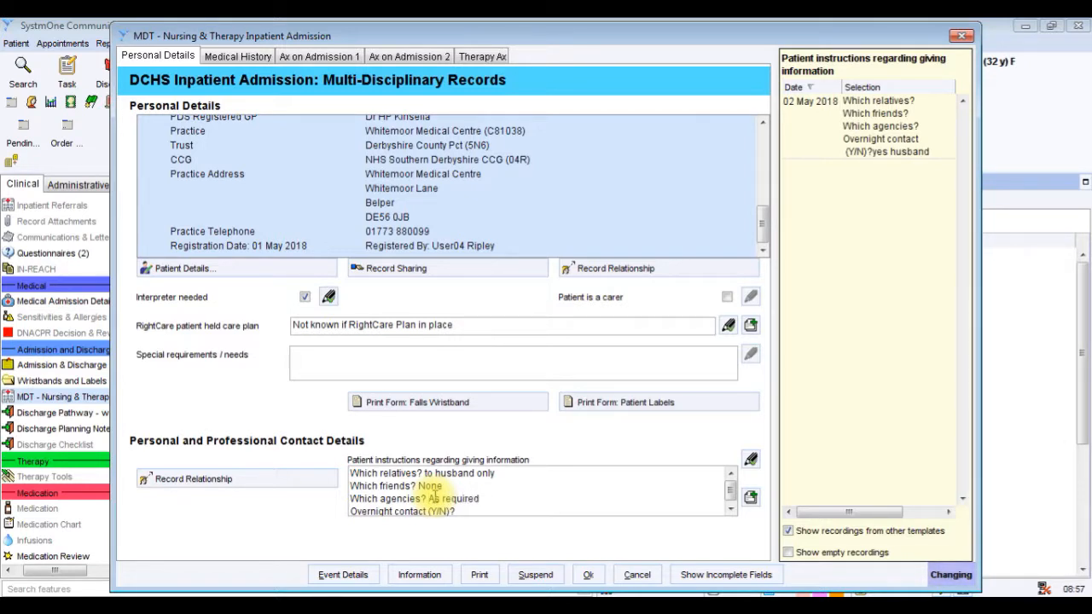
pyautogui.click(470, 509)
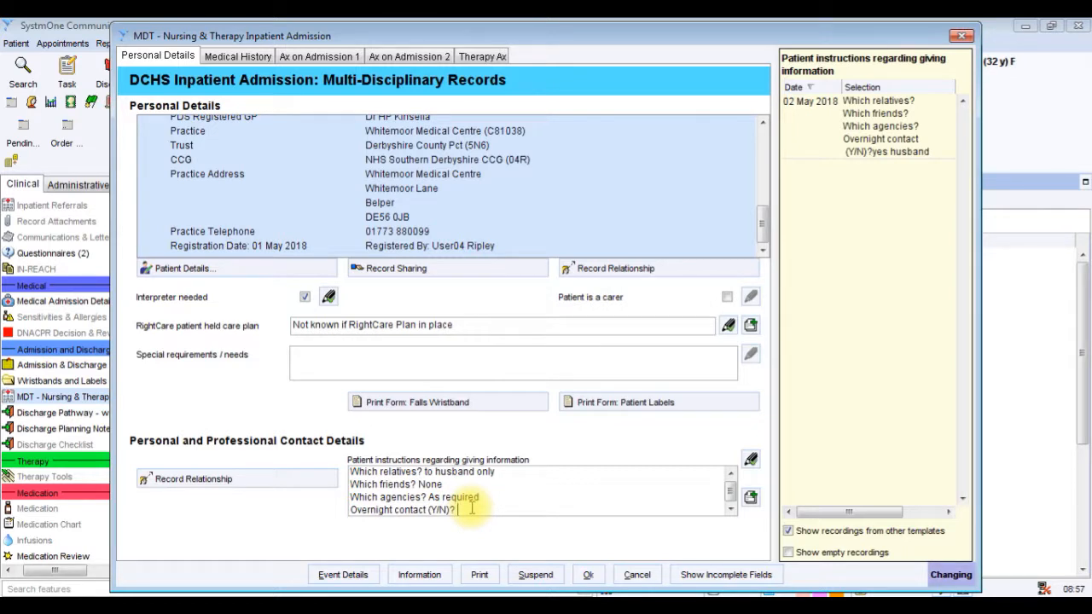
pyautogui.write('husband')
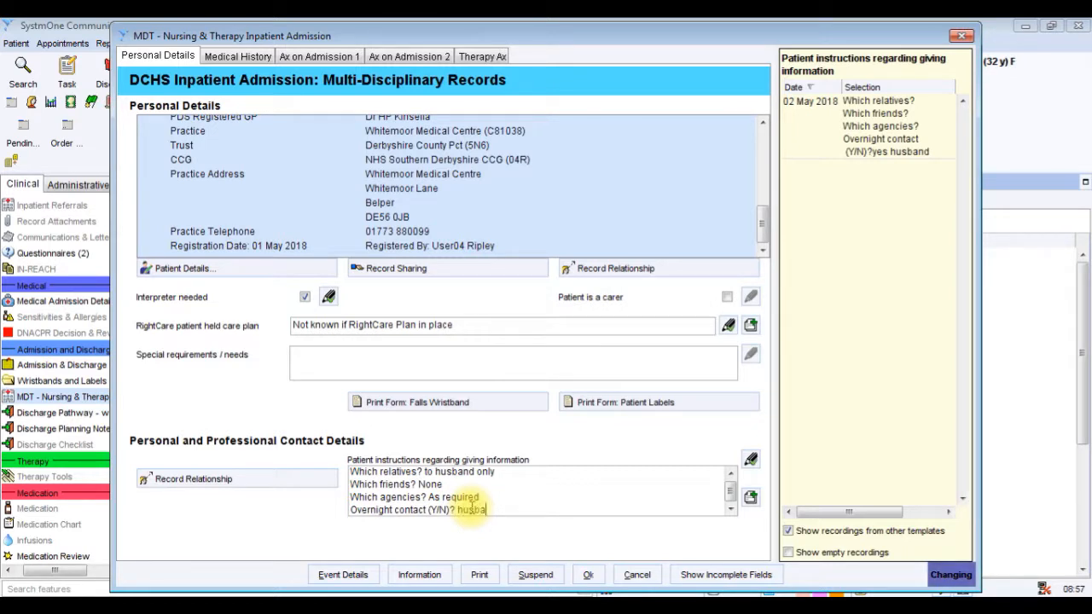
pyautogui.click(333, 483)
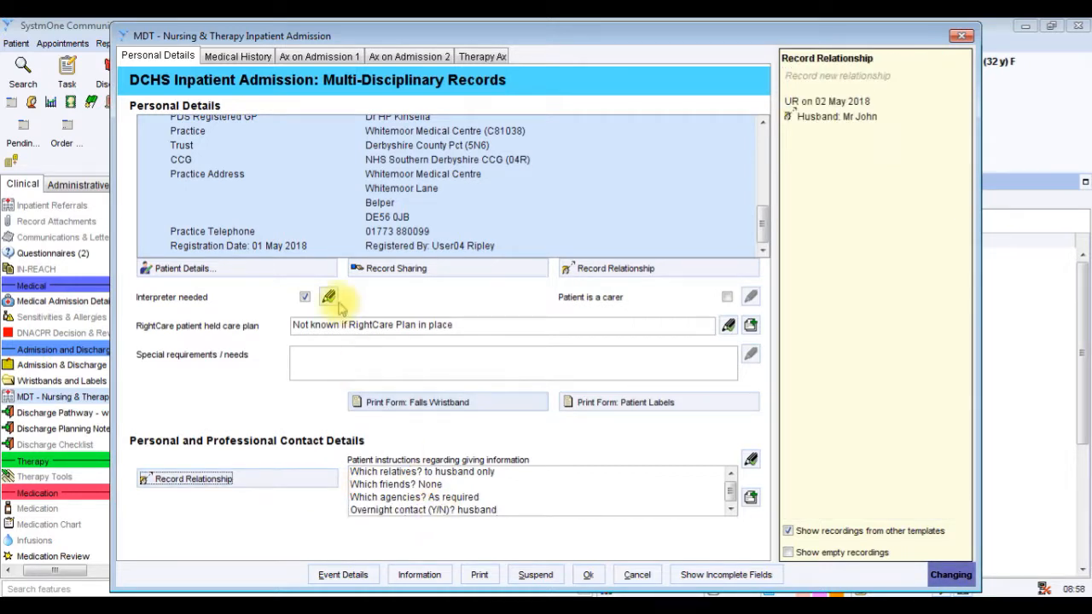
# In the medical history section, record the patient perception of problem as "Patient understands she has a stomach ulcer".
pyautogui.click(260, 58)
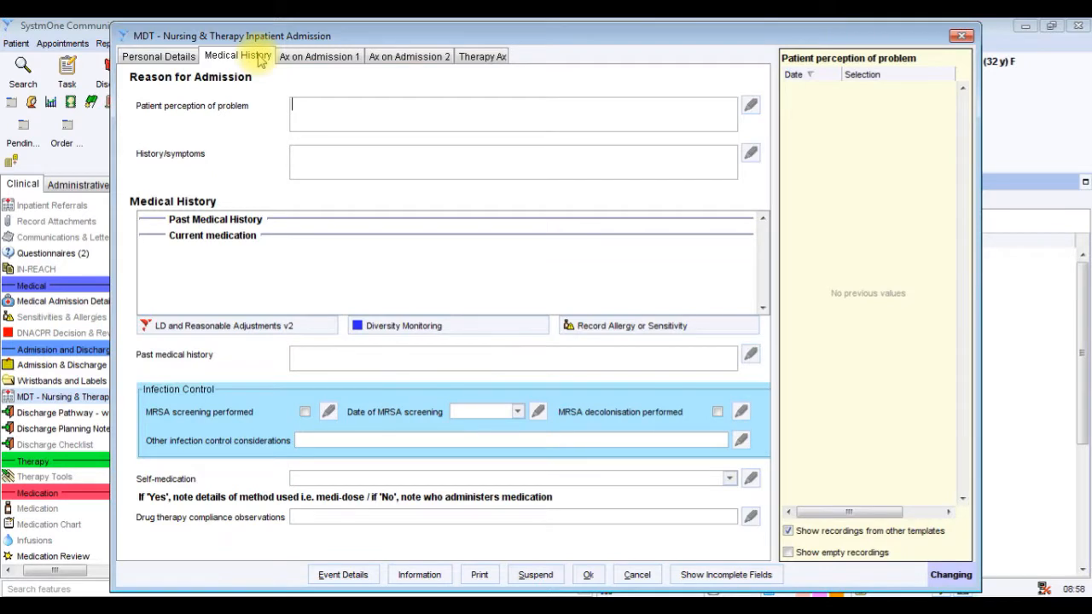
pyautogui.write('Patient ')
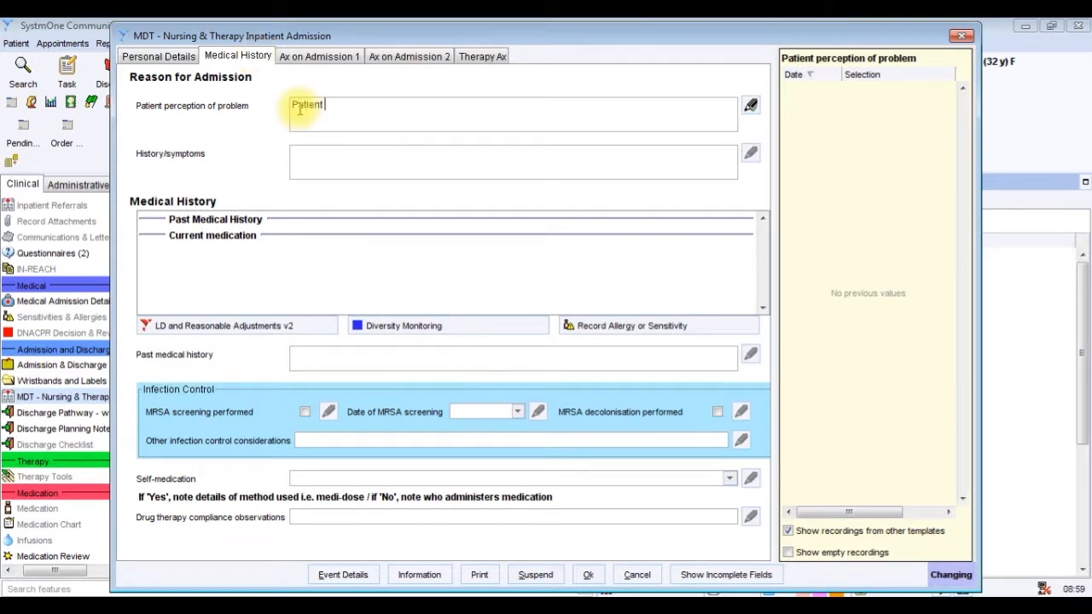
pyautogui.write('understands')
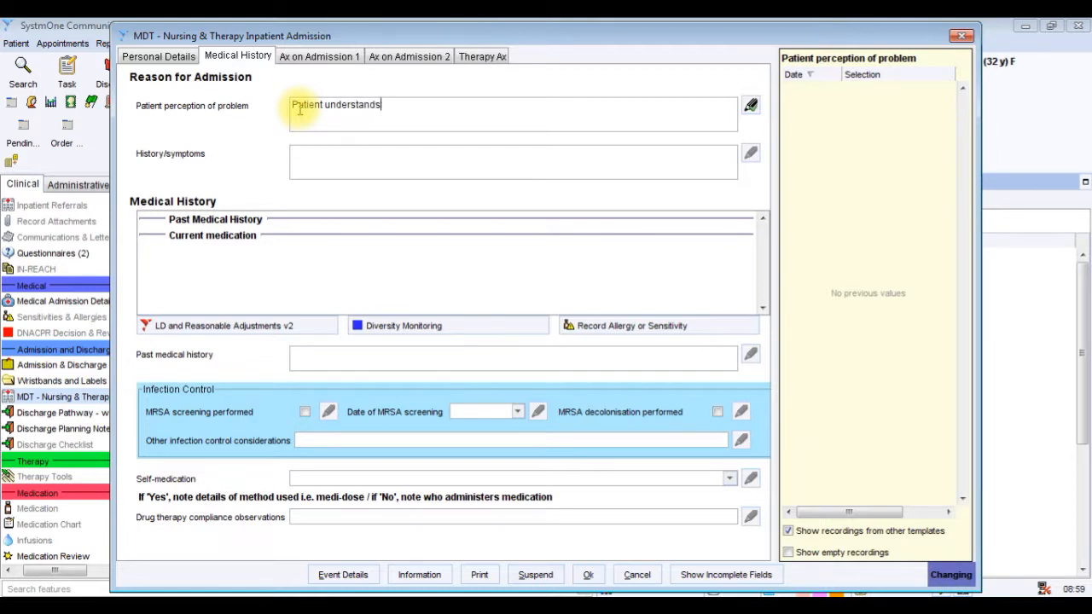
pyautogui.write(' she has ')
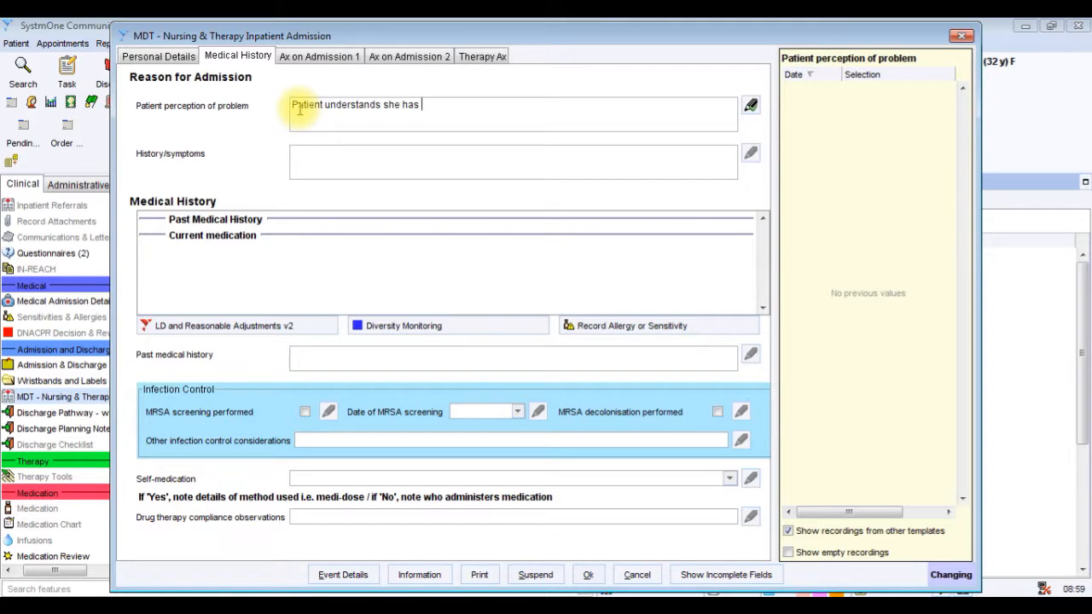
pyautogui.write('a stom')
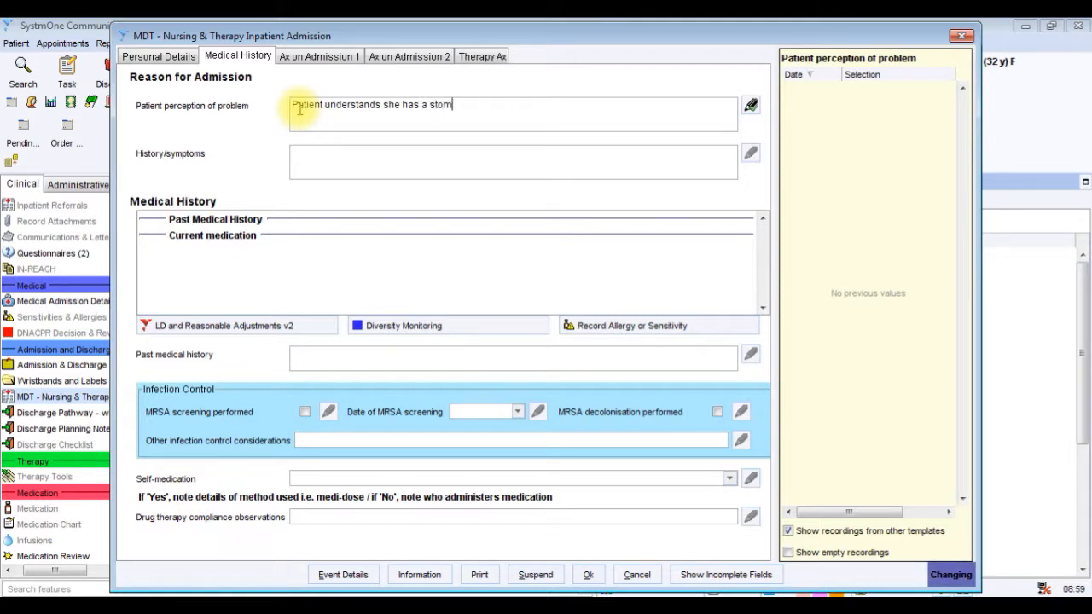
pyautogui.write('ach ulcer')
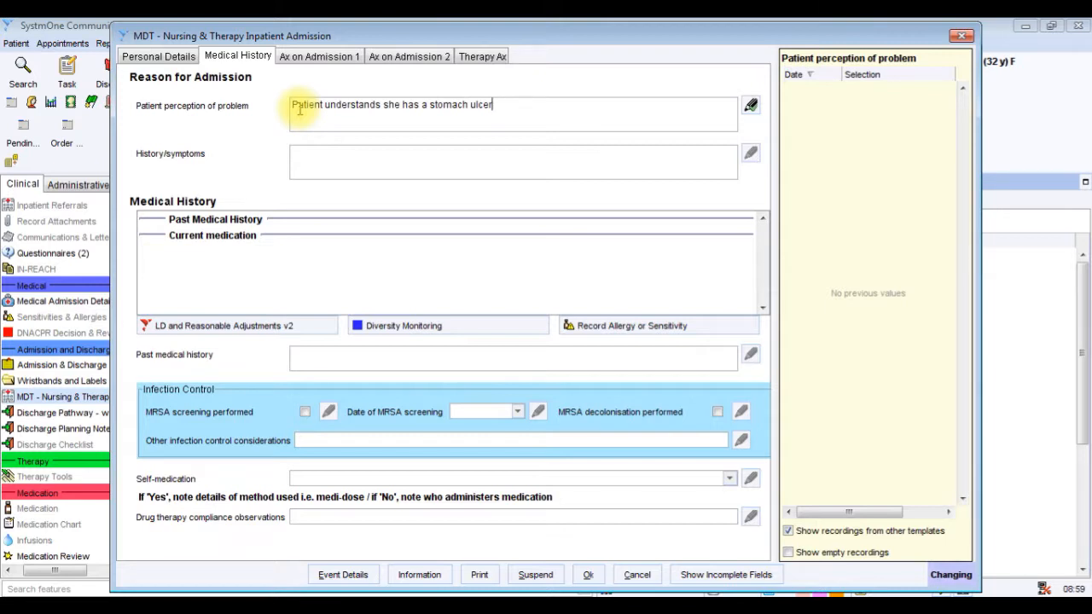
# View the History/symptoms field and the LD and Reasonable Adjustments v2 template, leaving both without an entry.
pyautogui.click(298, 156)
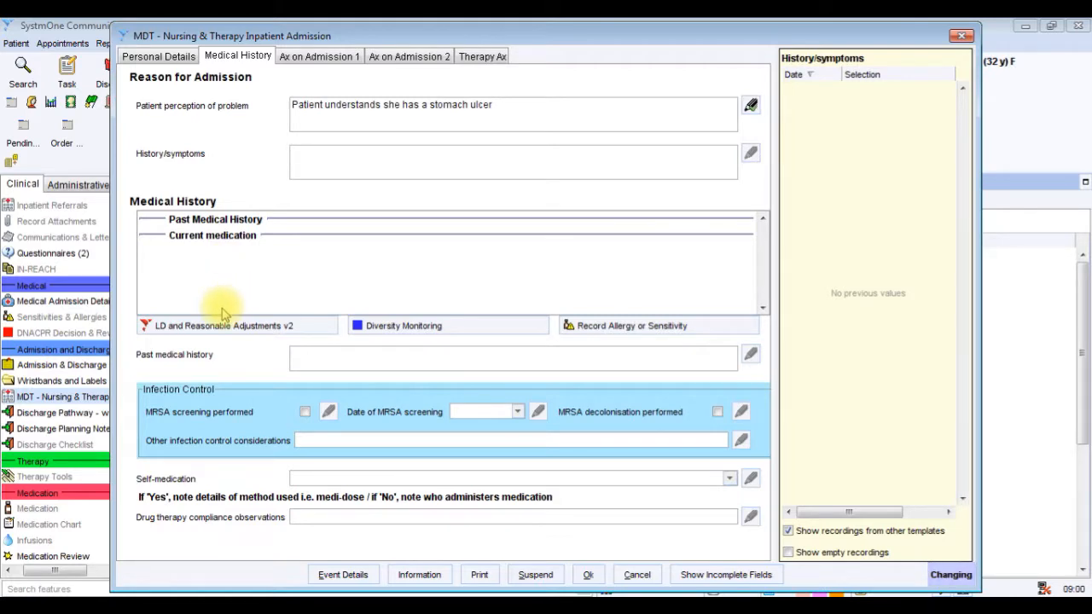
pyautogui.click(220, 329)
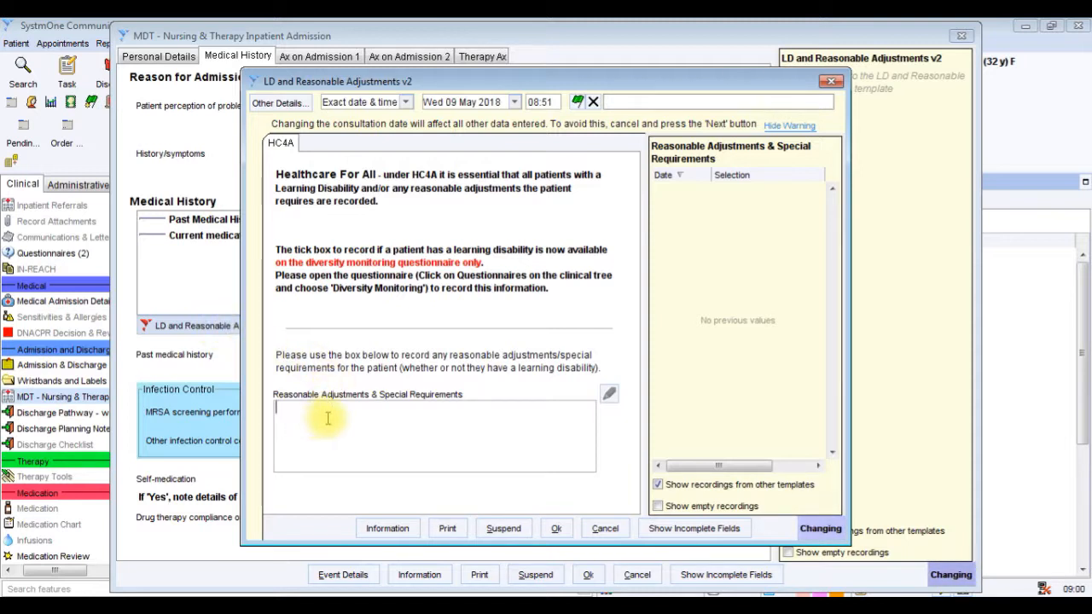
pyautogui.click(599, 528)
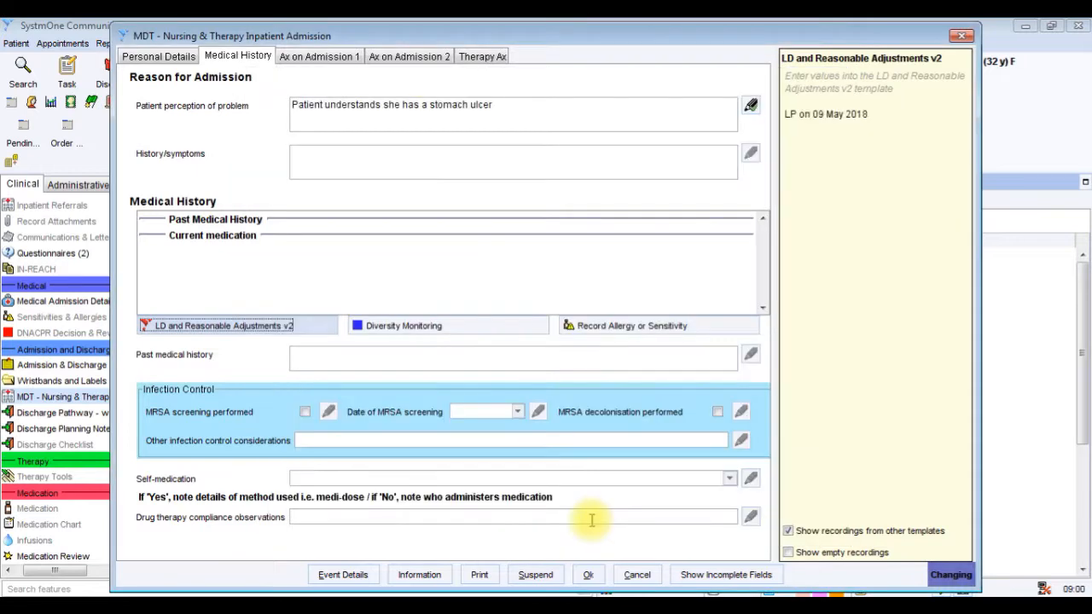
# Mark the Diversity Monitoring questionnaire as completed, select "Other, including any long-standing illness" and add an assessor comment box to that question.
pyautogui.click(435, 323)
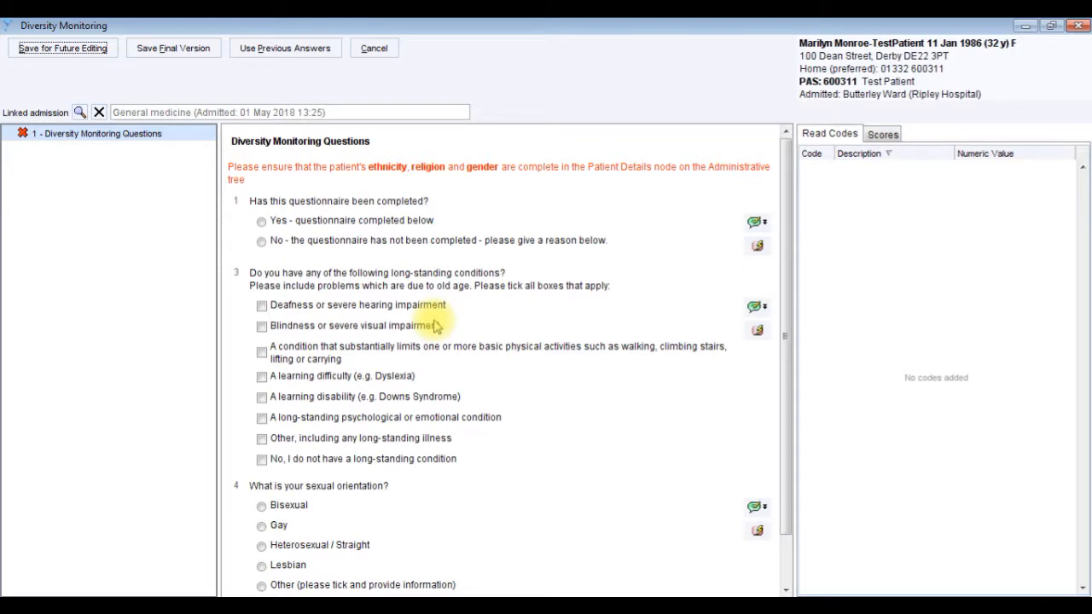
pyautogui.click(261, 221)
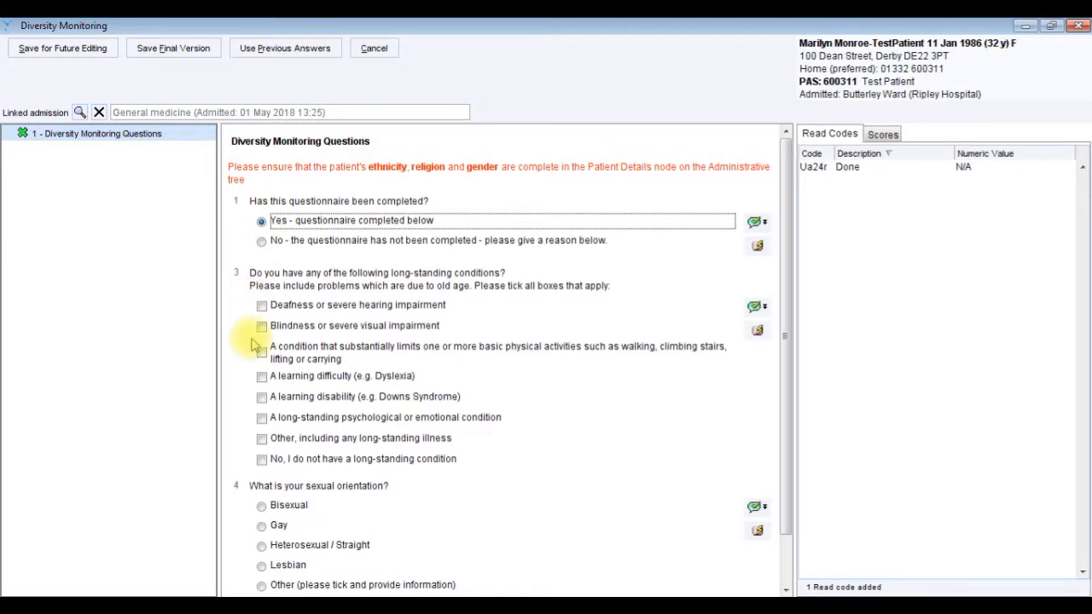
pyautogui.click(261, 437)
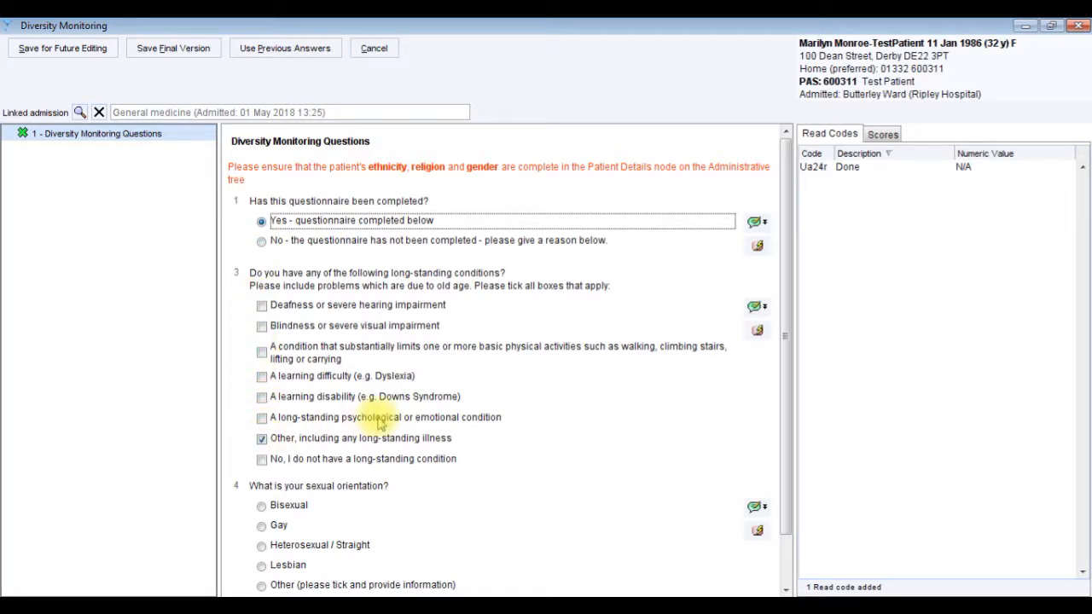
pyautogui.click(764, 310)
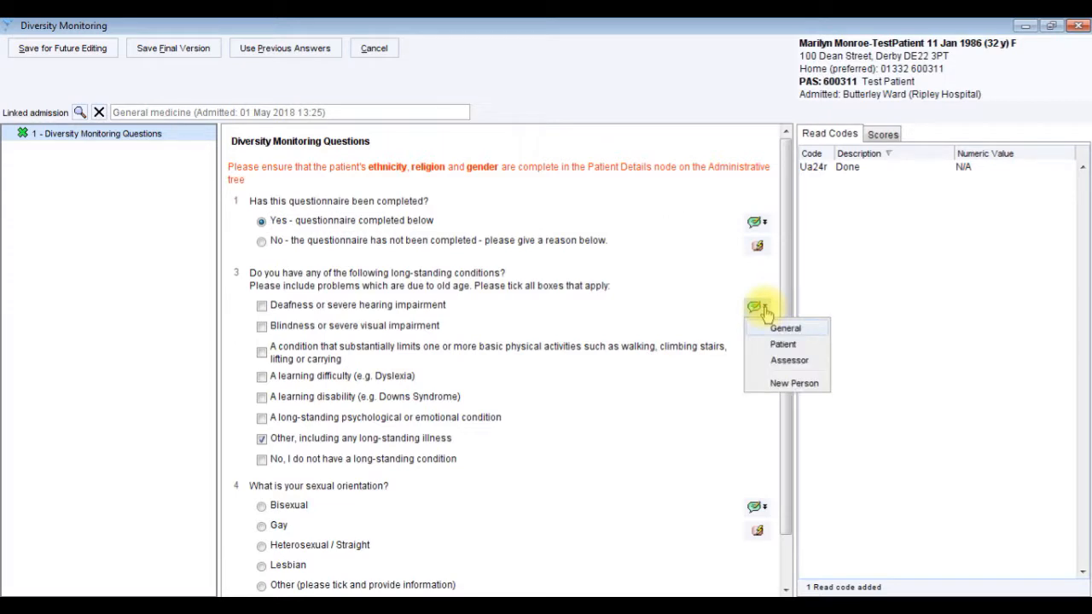
pyautogui.click(787, 360)
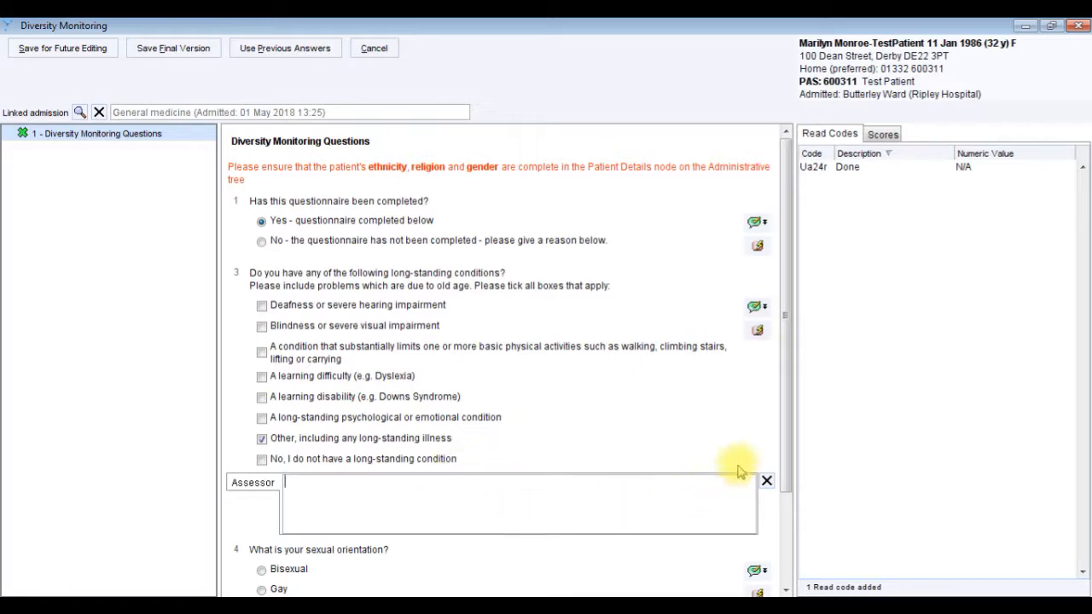
# Answer the sexual orientation question with Heterosexual / Straight and save the questionnaire as a locked final version.
pyautogui.moveTo(781, 453); pyautogui.dragTo(785, 542)
pyautogui.click(262, 491)
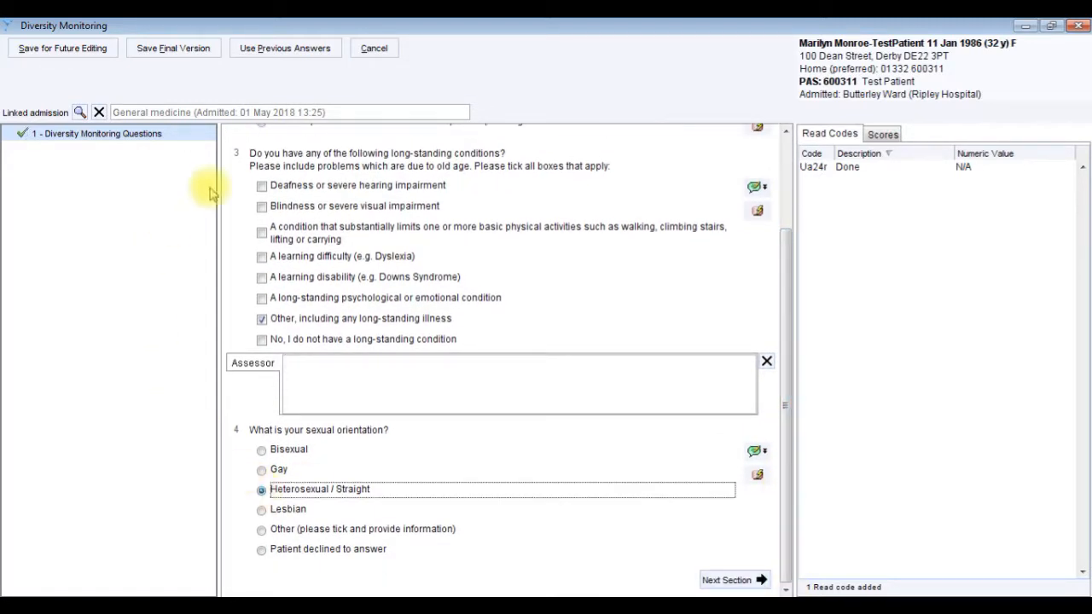
pyautogui.click(179, 50)
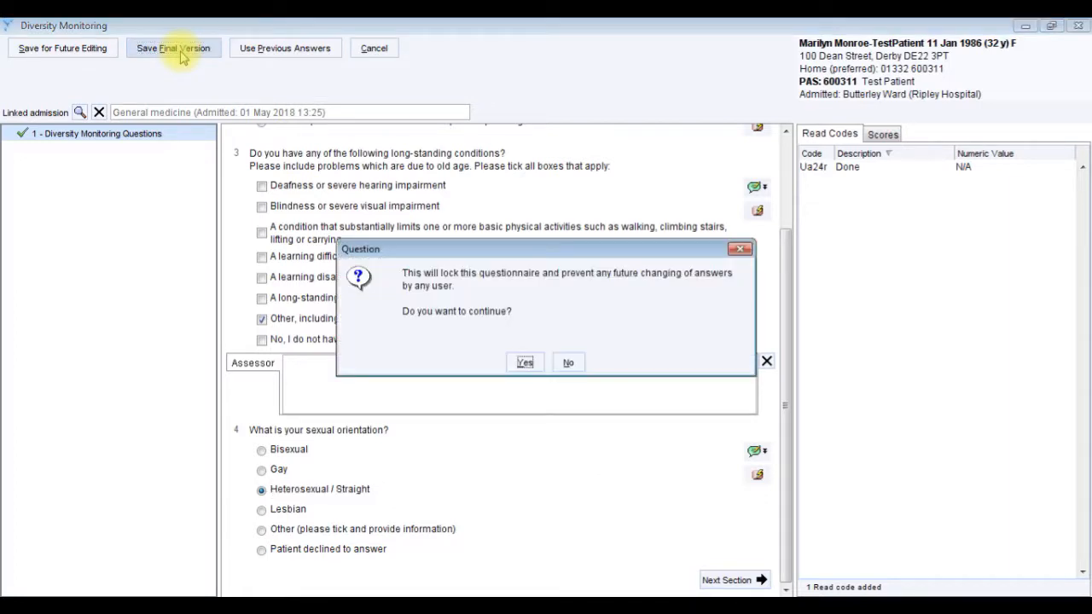
pyautogui.click(525, 363)
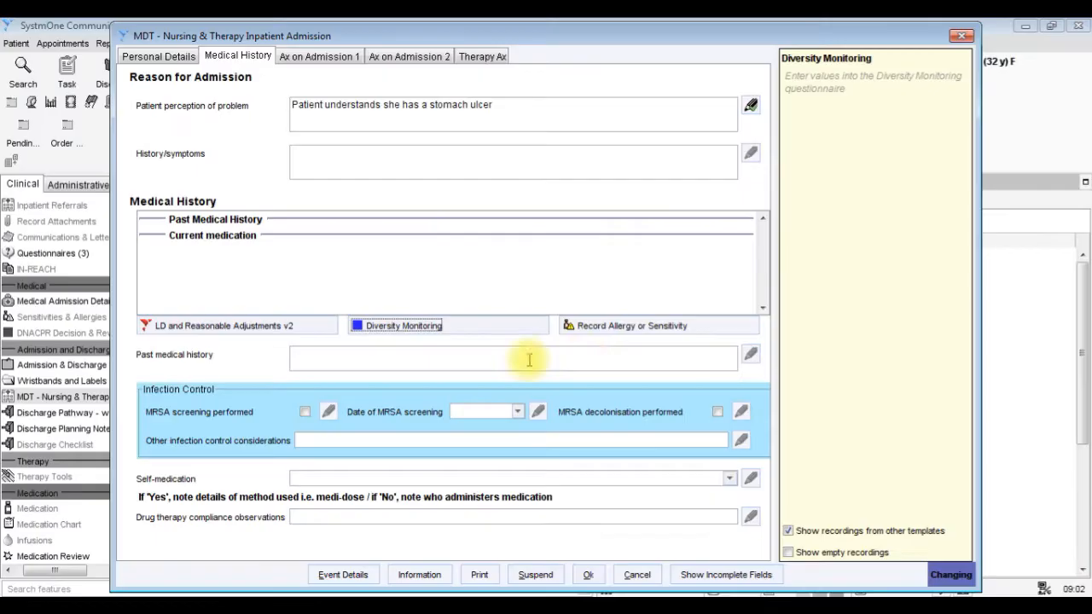
# Check the allergy or sensitivity recording option and the previous values for past medical history.
pyautogui.click(621, 335)
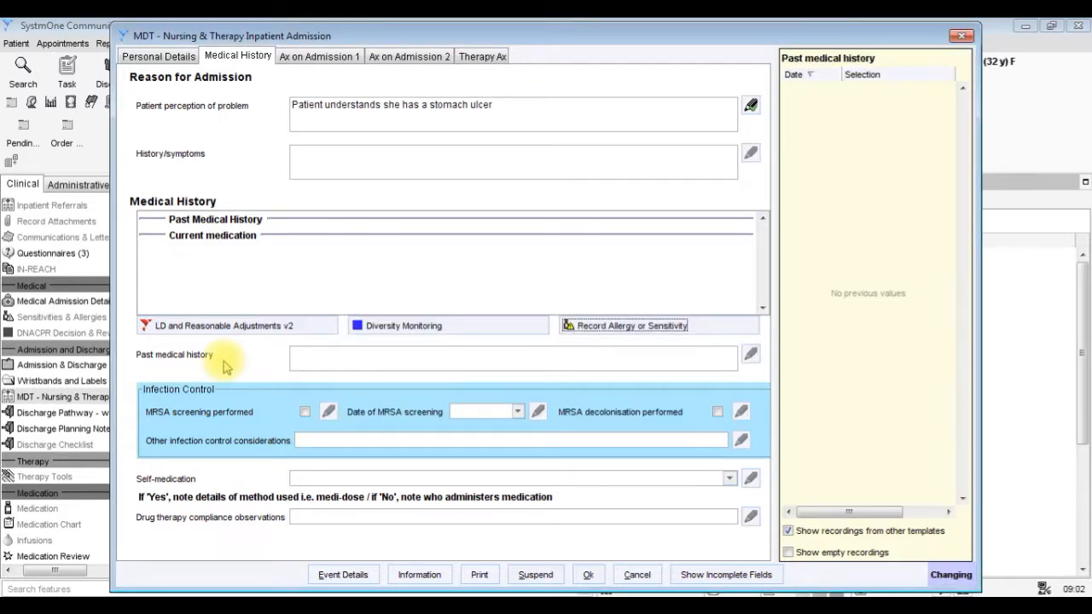
pyautogui.click(315, 356)
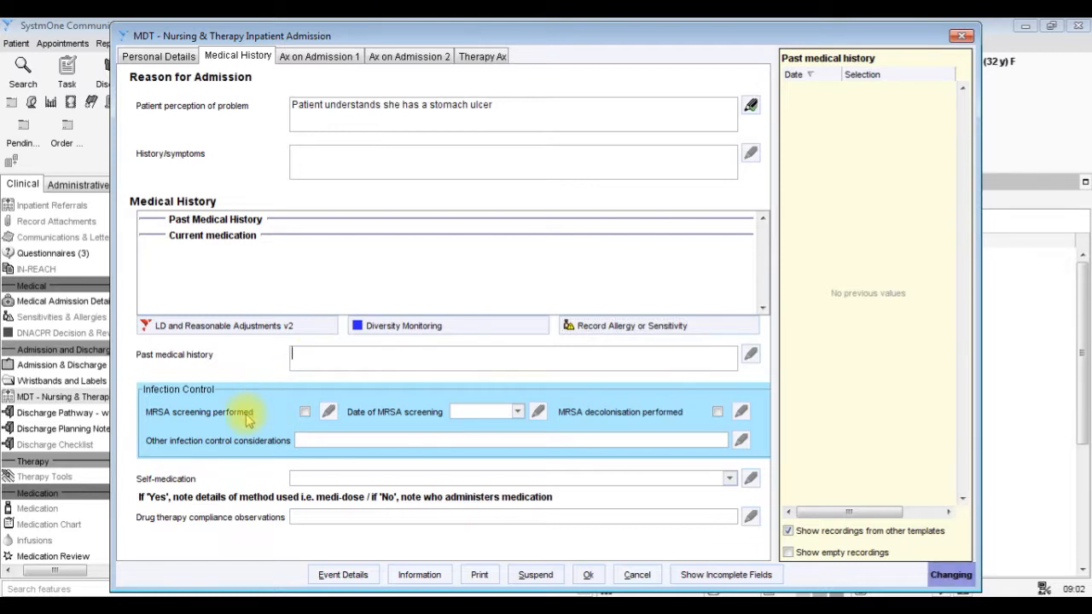
# Record MRSA screening as performed on 01 May 2018 and mark MRSA decolonisation as performed.
pyautogui.click(305, 412)
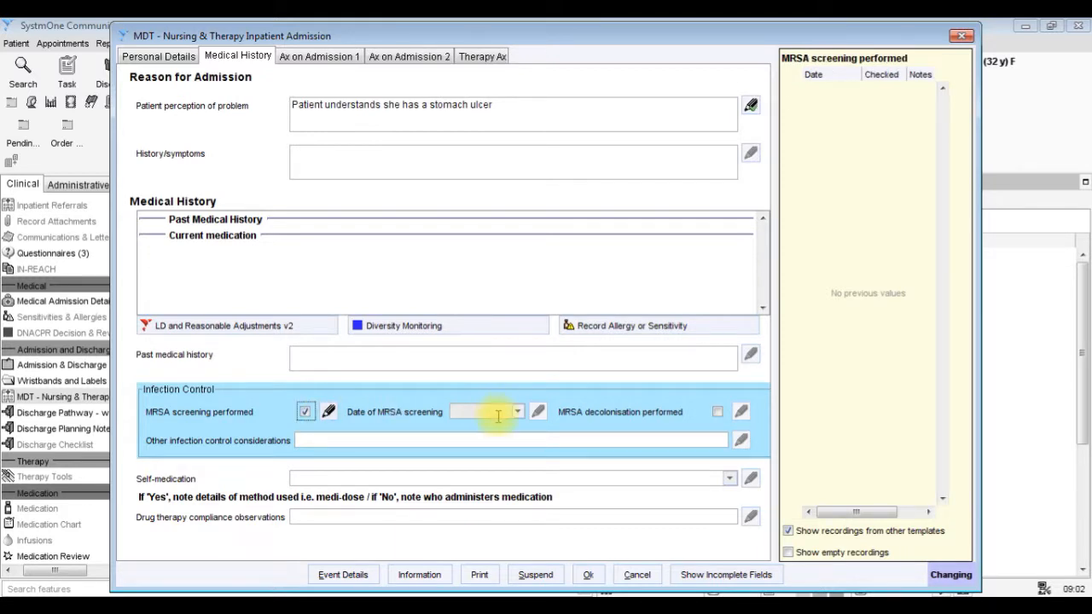
pyautogui.click(498, 412)
pyautogui.click(518, 412)
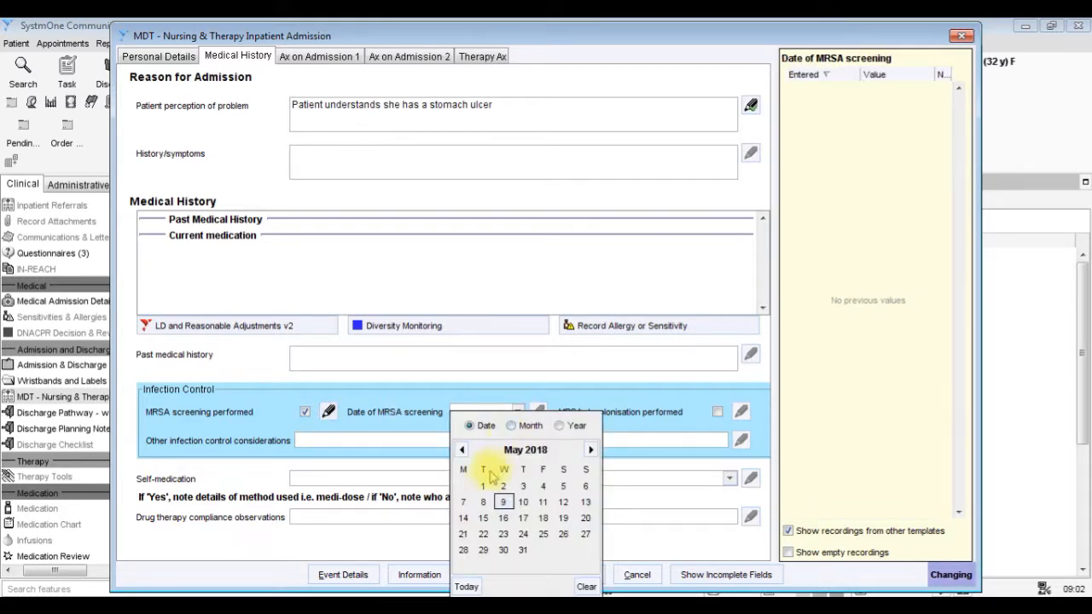
pyautogui.click(483, 485)
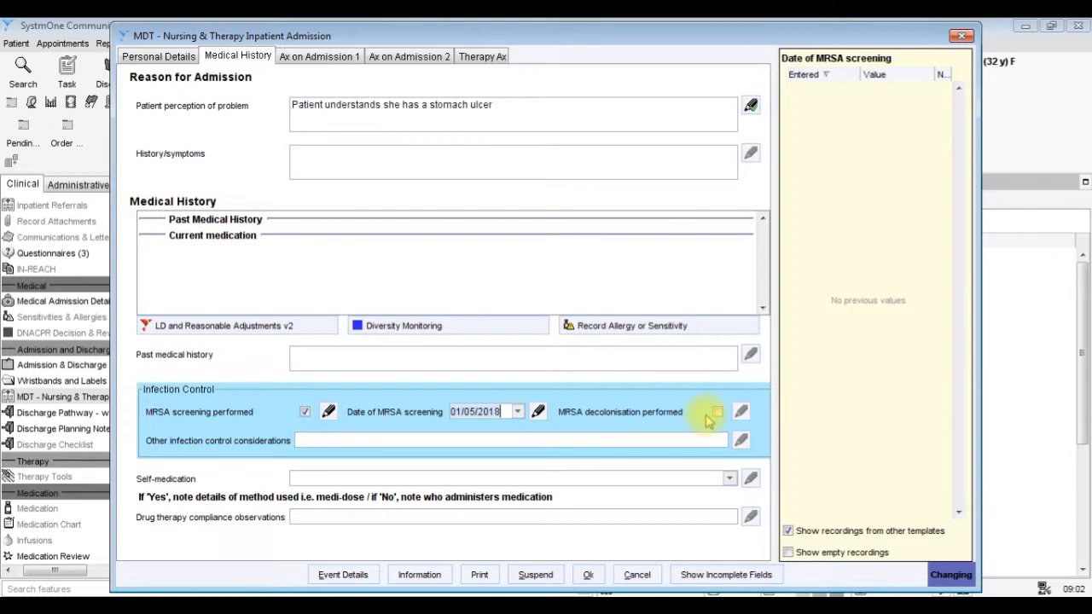
pyautogui.click(718, 414)
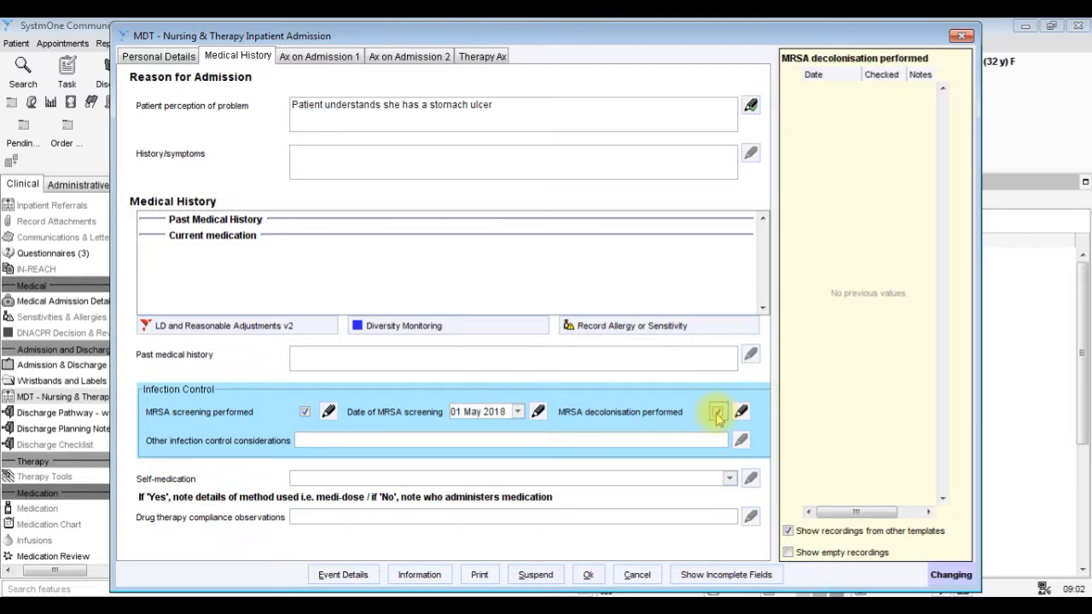
# Leave other infection control considerations empty and set self-medication to "Patient on self-medication (8B3B.)".
pyautogui.click(676, 444)
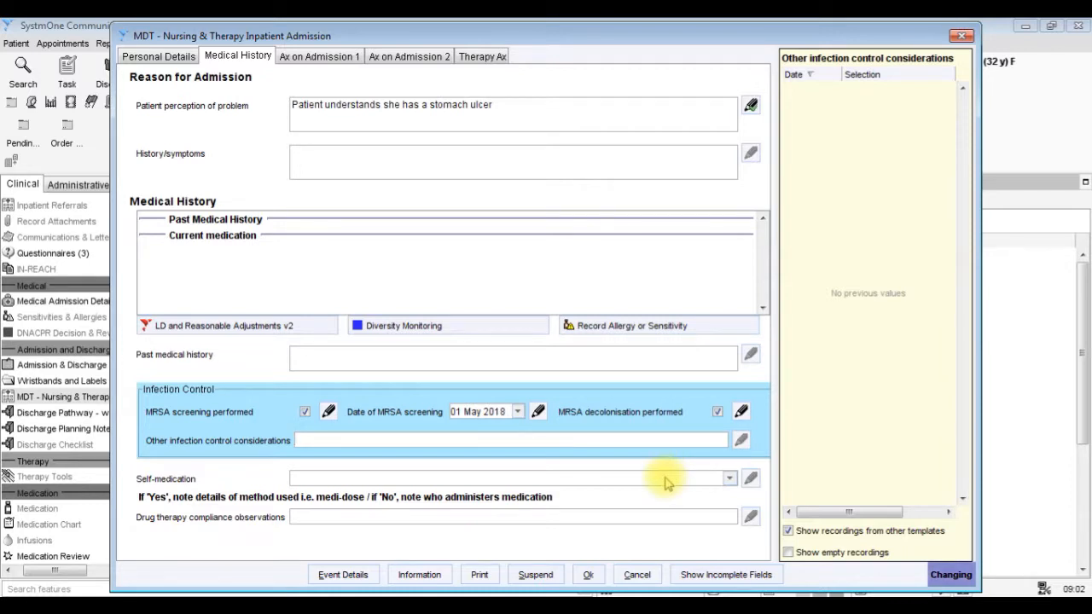
pyautogui.click(665, 482)
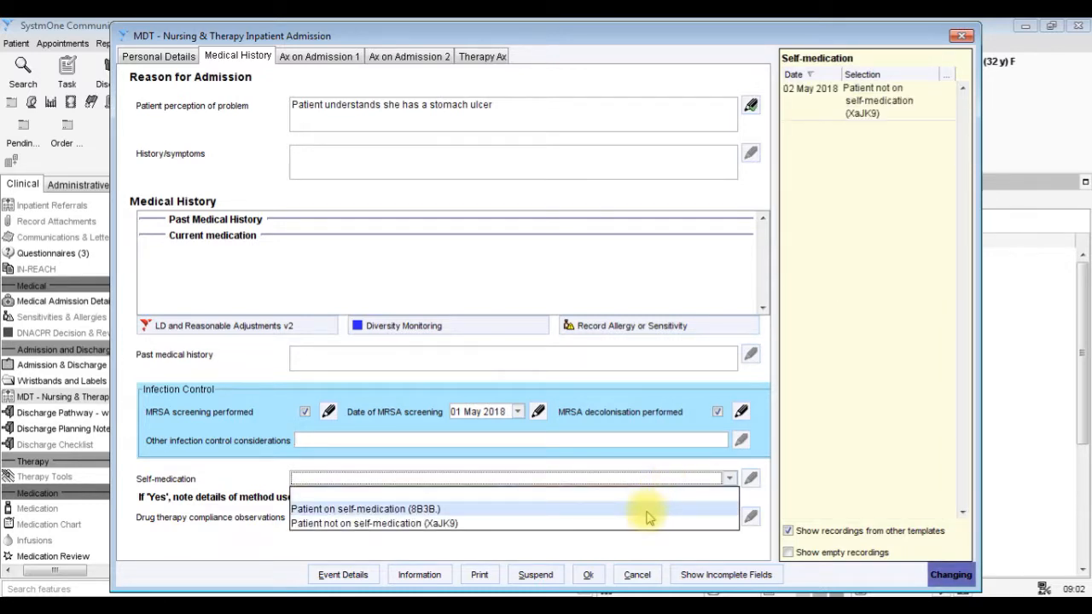
pyautogui.click(648, 510)
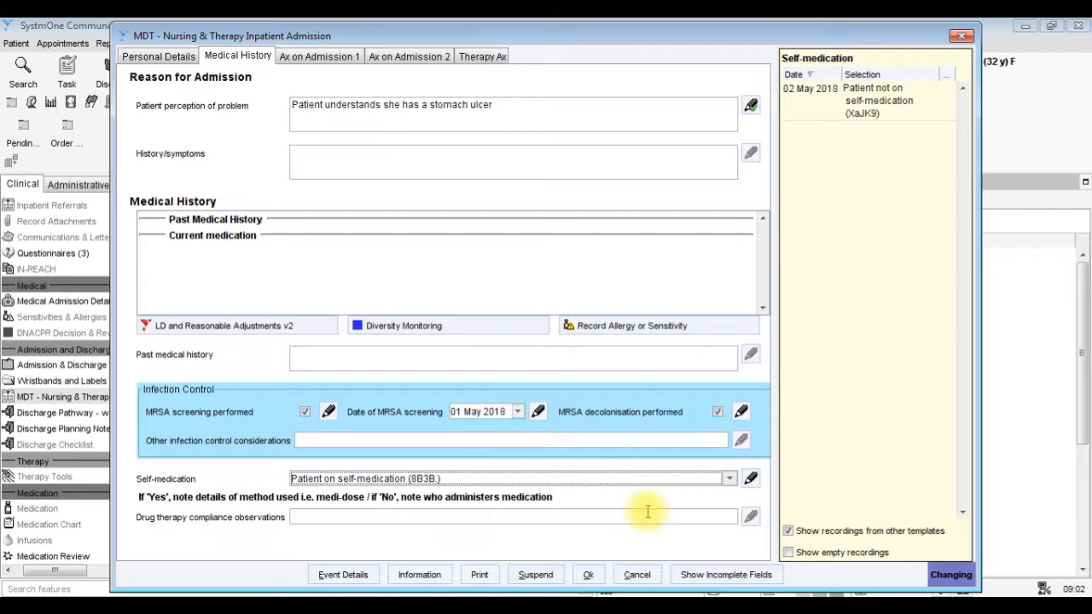
# In the first admission assessment, record "No hearing problems (Y1103)" and "Does not use hearing aid (Xa2yY)".
pyautogui.click(342, 56)
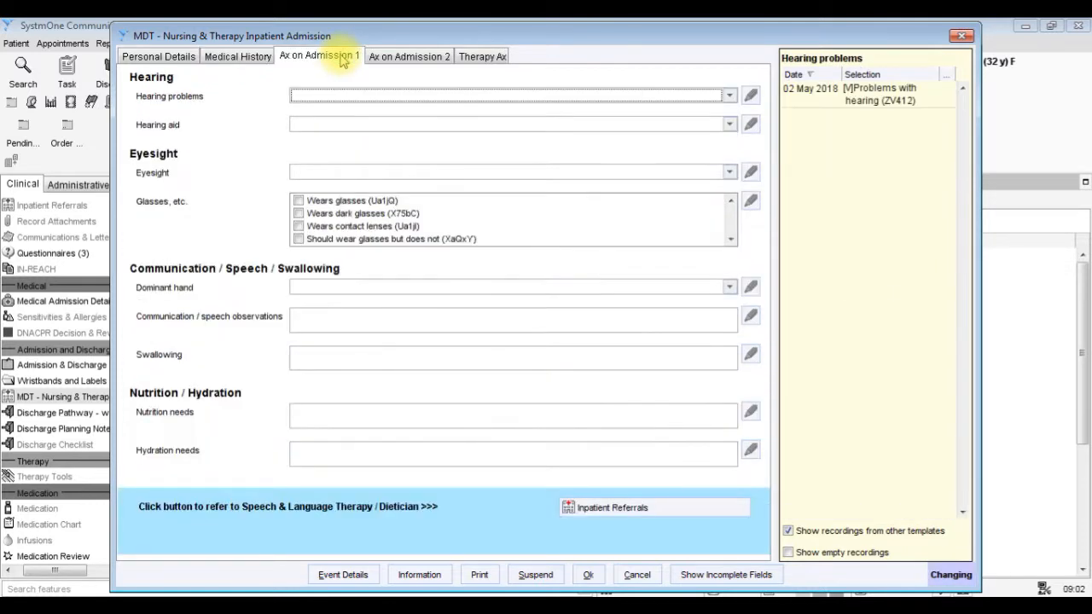
pyautogui.click(341, 96)
pyautogui.click(362, 140)
pyautogui.click(344, 125)
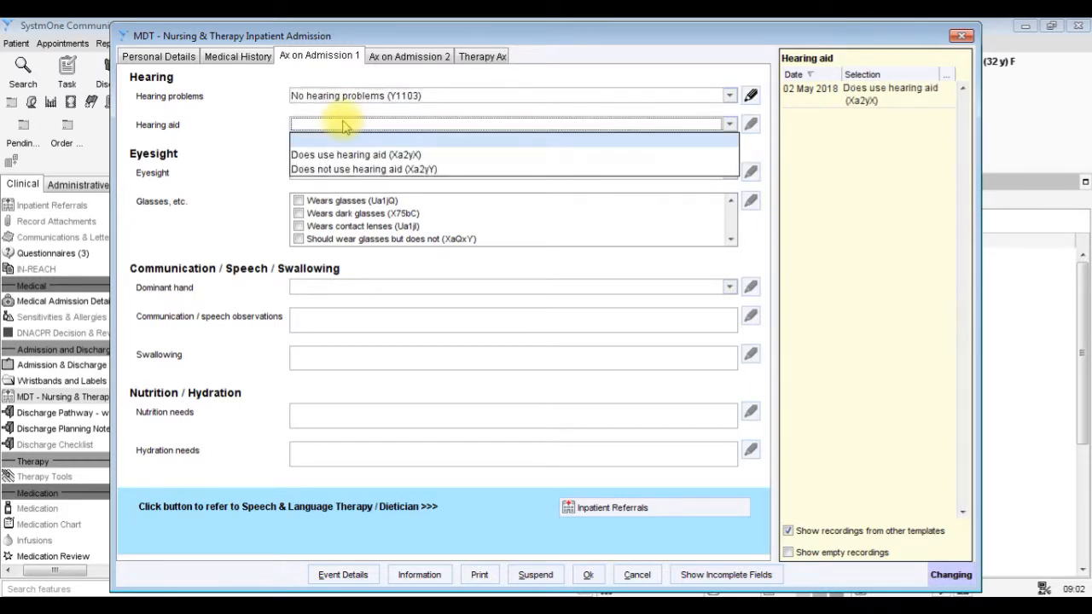
pyautogui.click(345, 170)
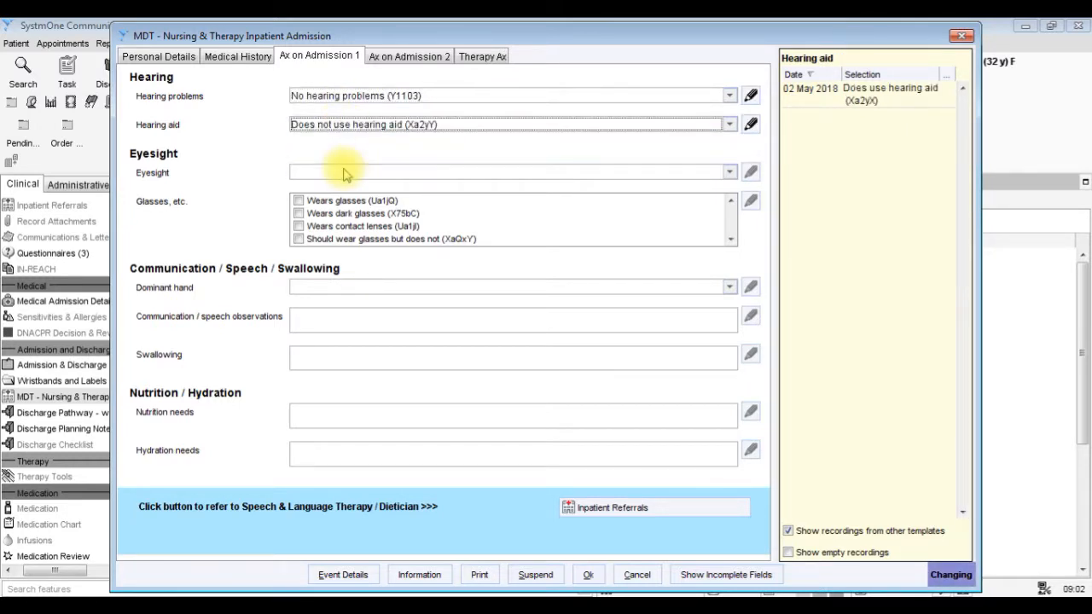
# Set the eyesight to "Normal vision (668A.)" and select "Wears glasses (Ua1jQ)" for glasses.
pyautogui.click(345, 173)
pyautogui.click(345, 172)
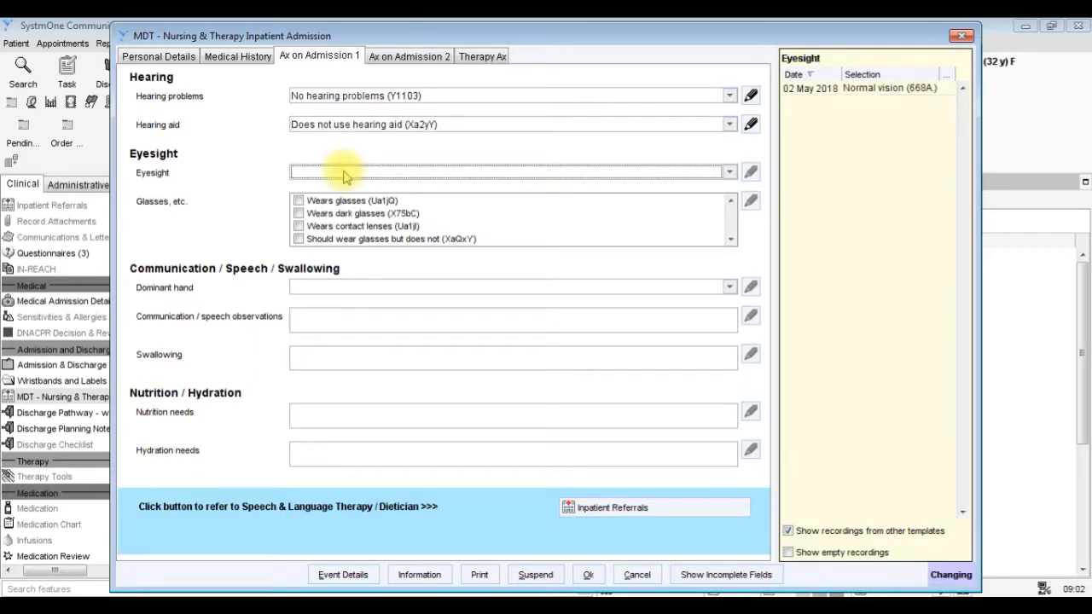
pyautogui.click(346, 203)
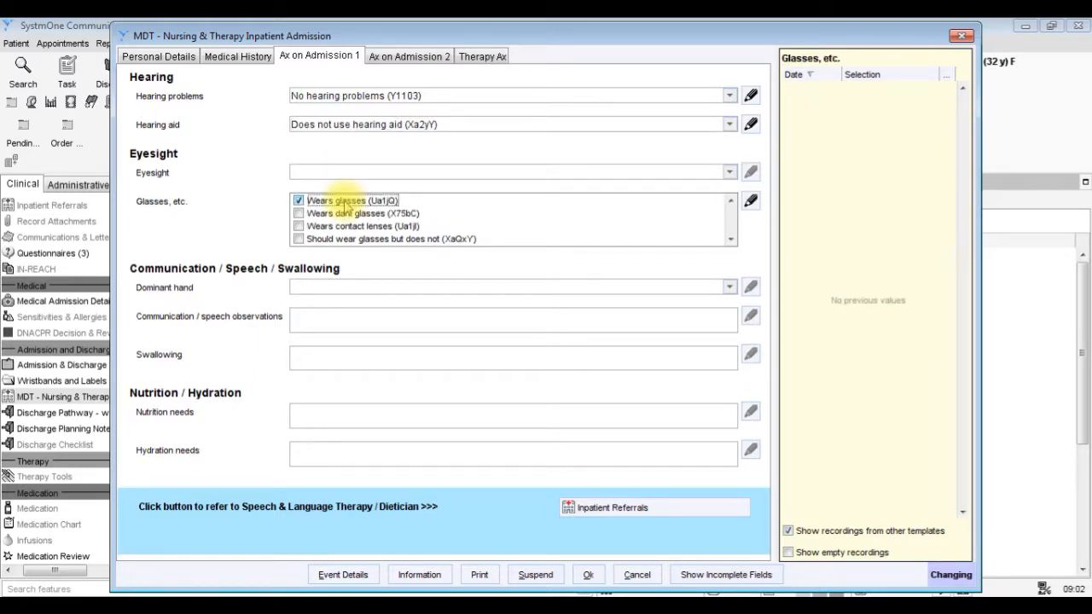
pyautogui.click(349, 173)
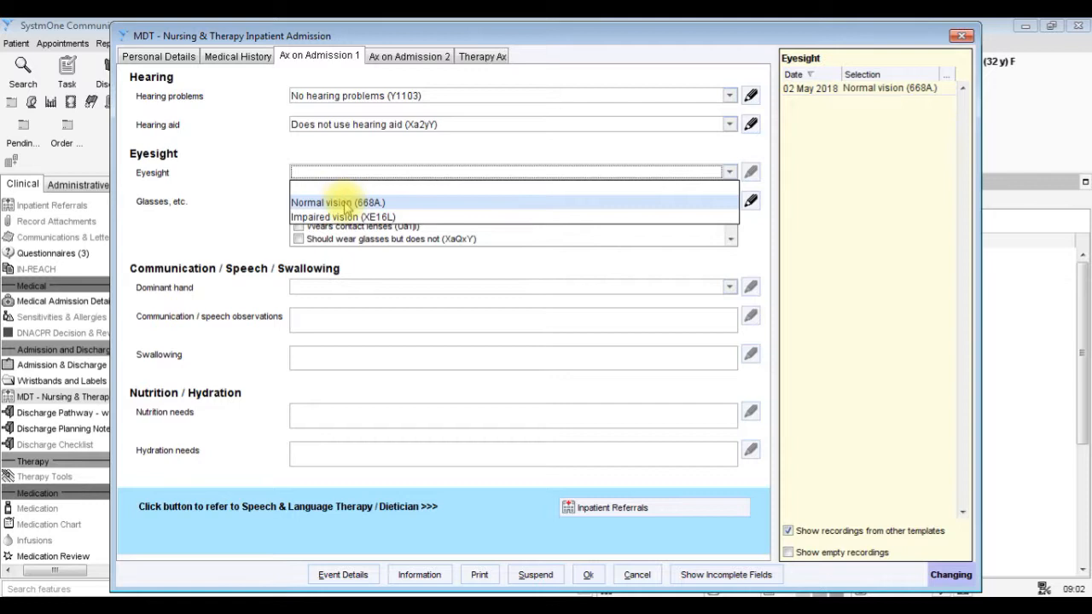
pyautogui.click(345, 203)
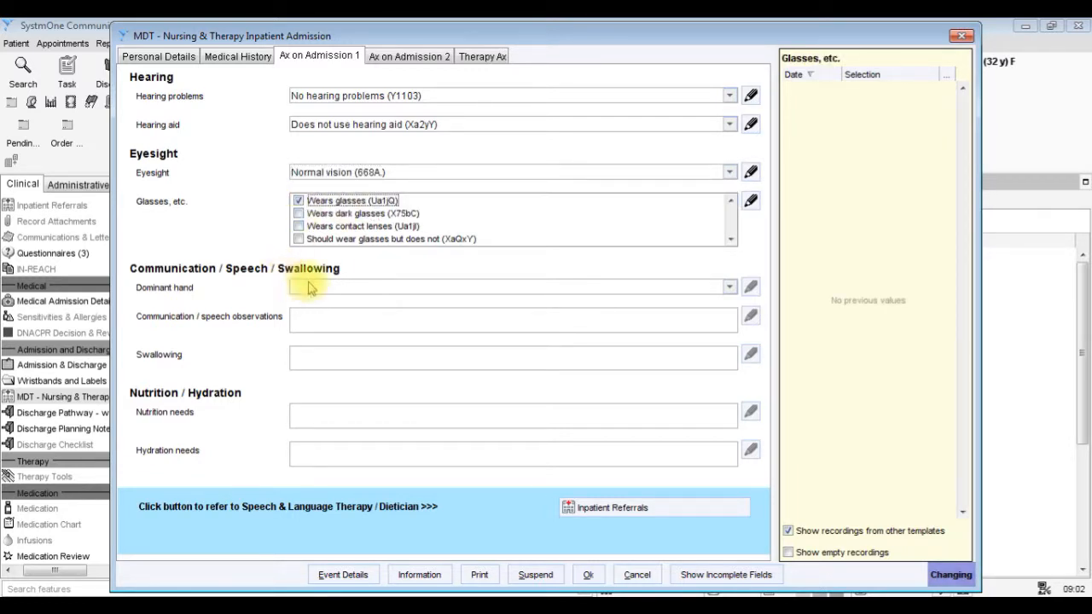
# Set the dominant hand to "Right handed (13V9.)" and go to the communication / speech observations.
pyautogui.click(308, 288)
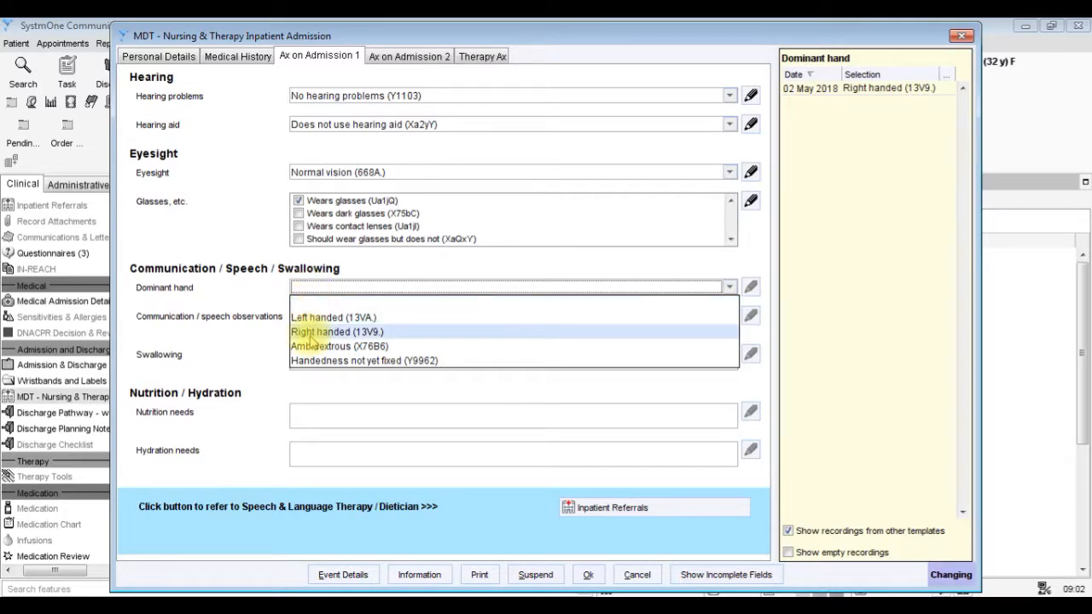
pyautogui.click(312, 333)
pyautogui.click(318, 319)
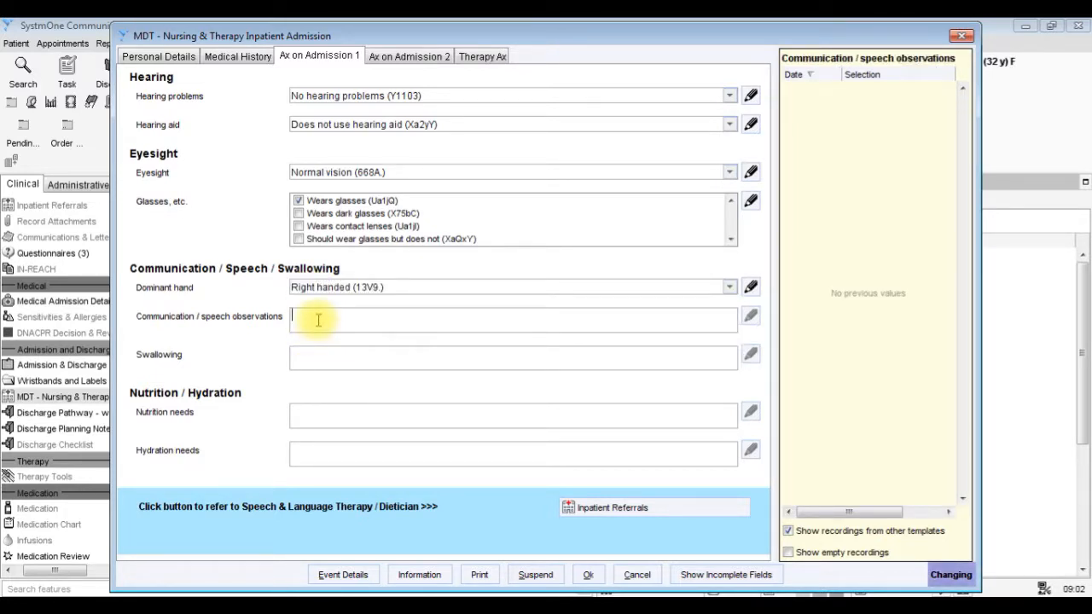
# Check the swallowing, nutrition needs and hydration needs fields and the inpatient referrals for Speech & Language Therapy / Dietician.
pyautogui.click(312, 357)
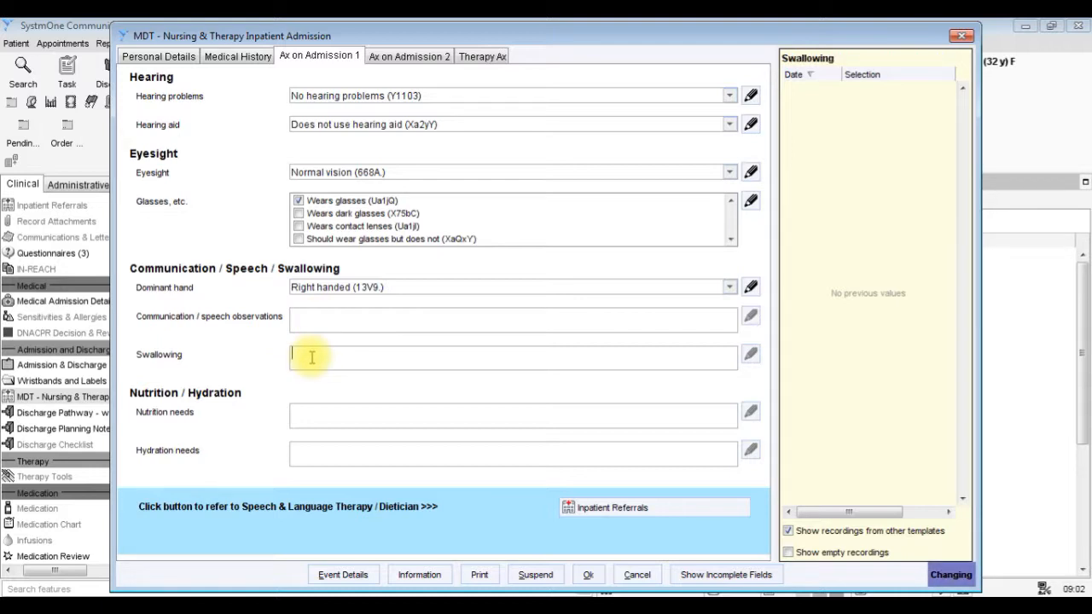
pyautogui.click(301, 421)
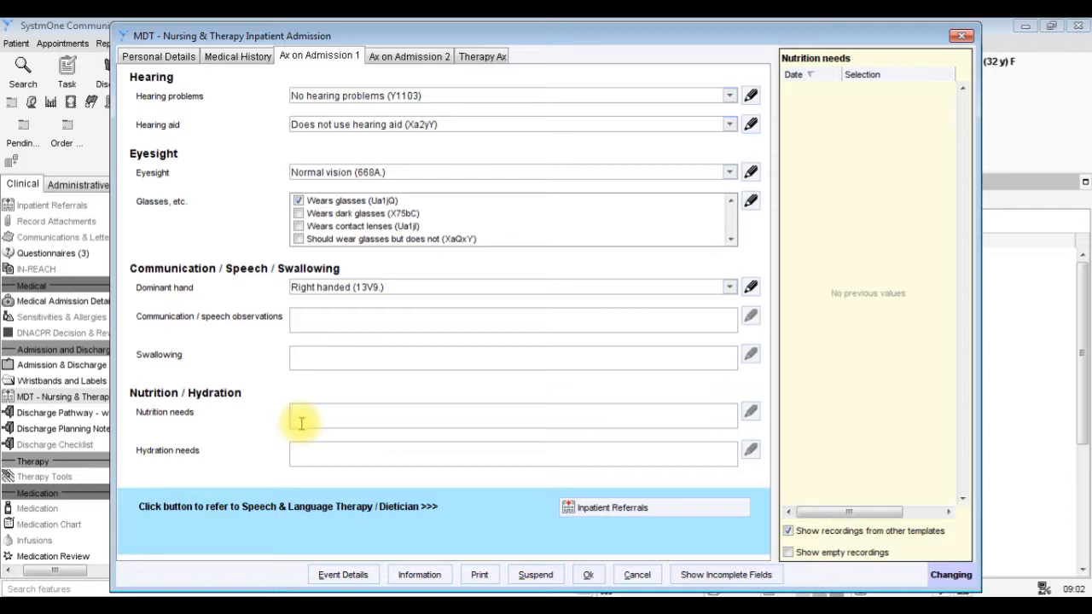
pyautogui.click(303, 450)
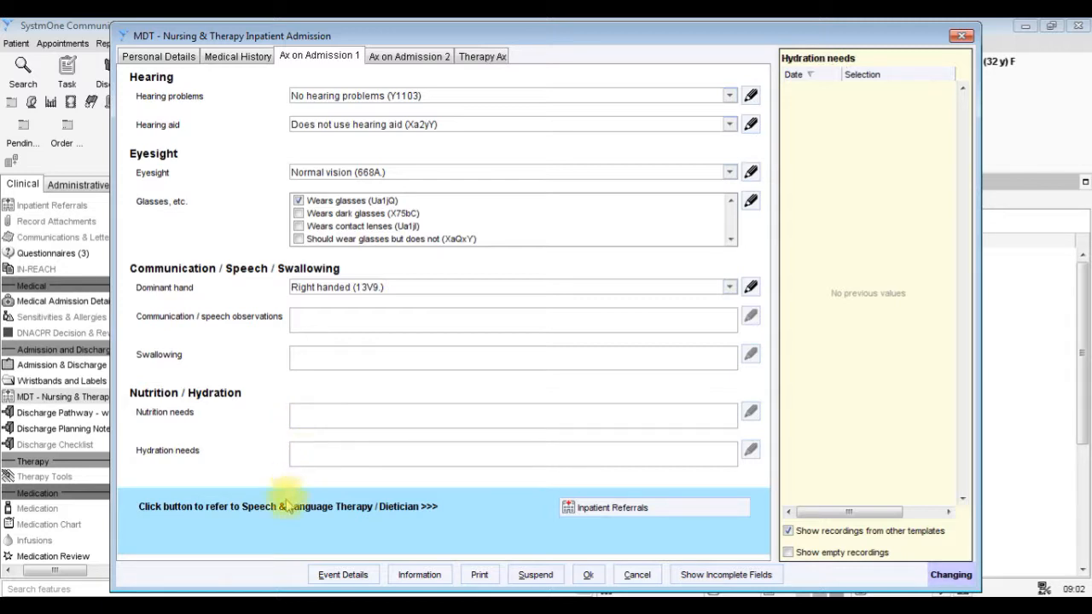
pyautogui.click(603, 511)
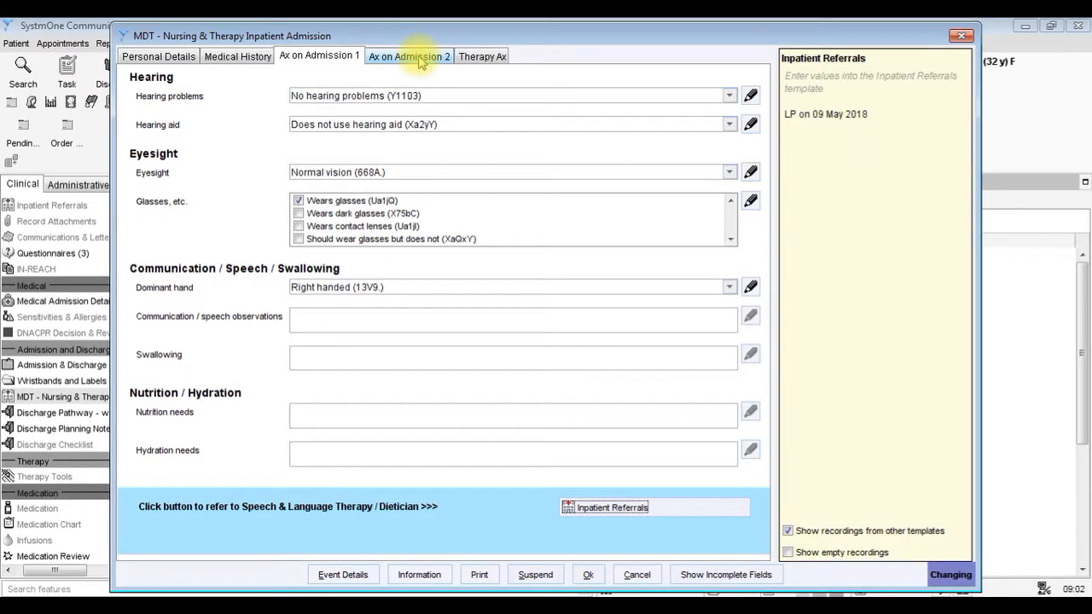
# In the second admission assessment, add the mouth observation preset "mouth clean, moist and pain free" and set oral hygiene to "Able to clean own mouth (Xa2v3)".
pyautogui.click(418, 57)
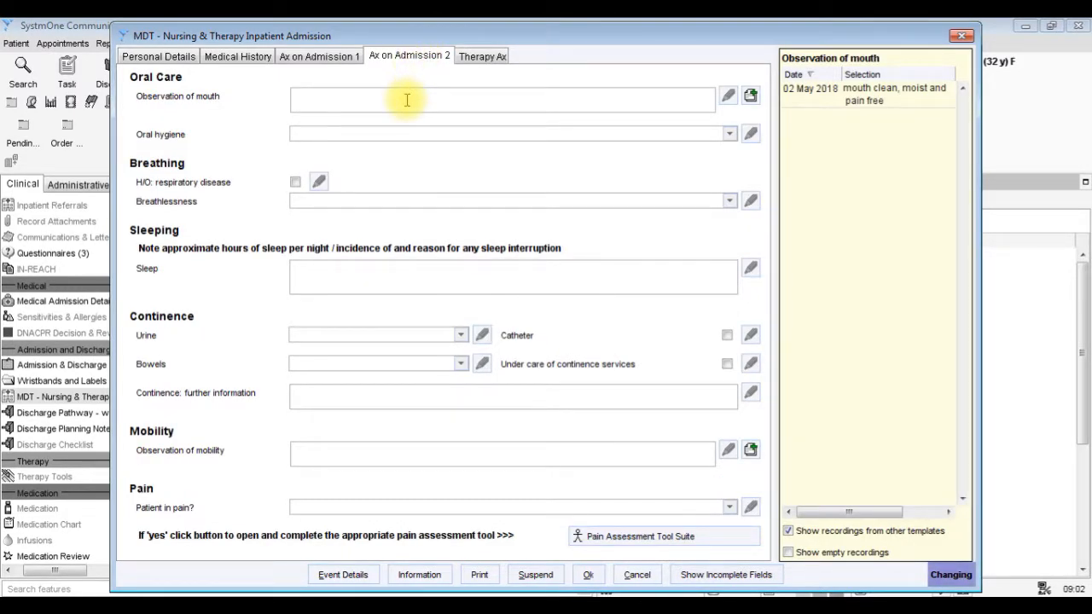
pyautogui.click(750, 98)
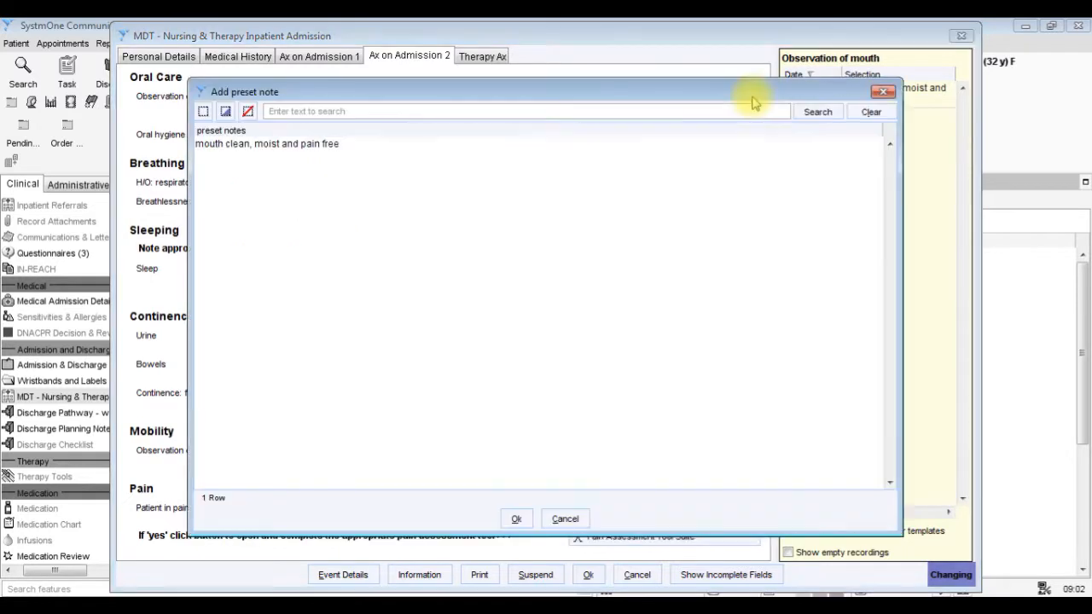
pyautogui.click(588, 145)
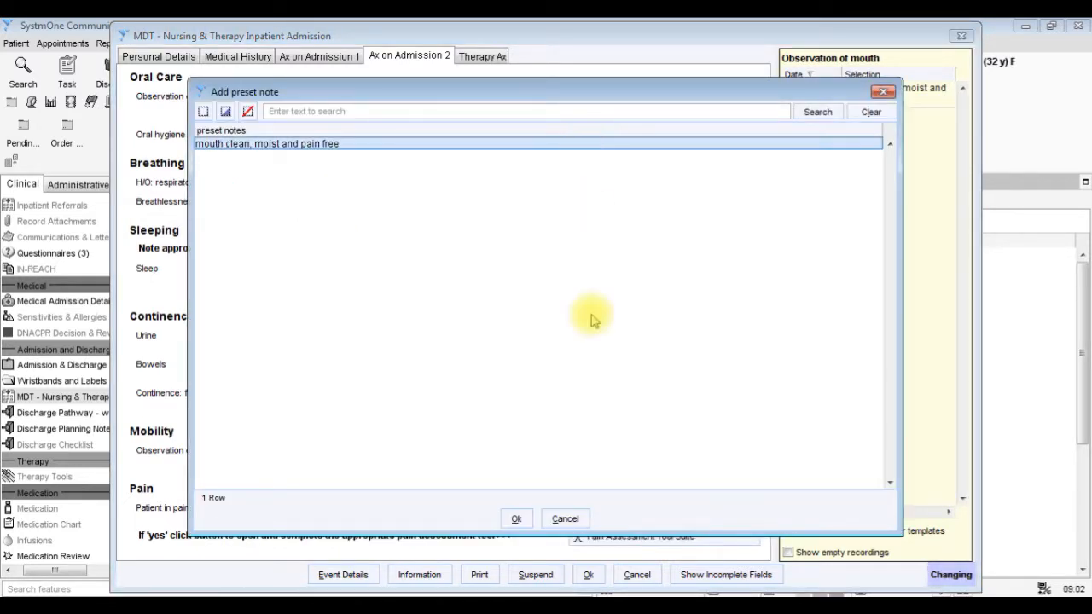
pyautogui.click(515, 519)
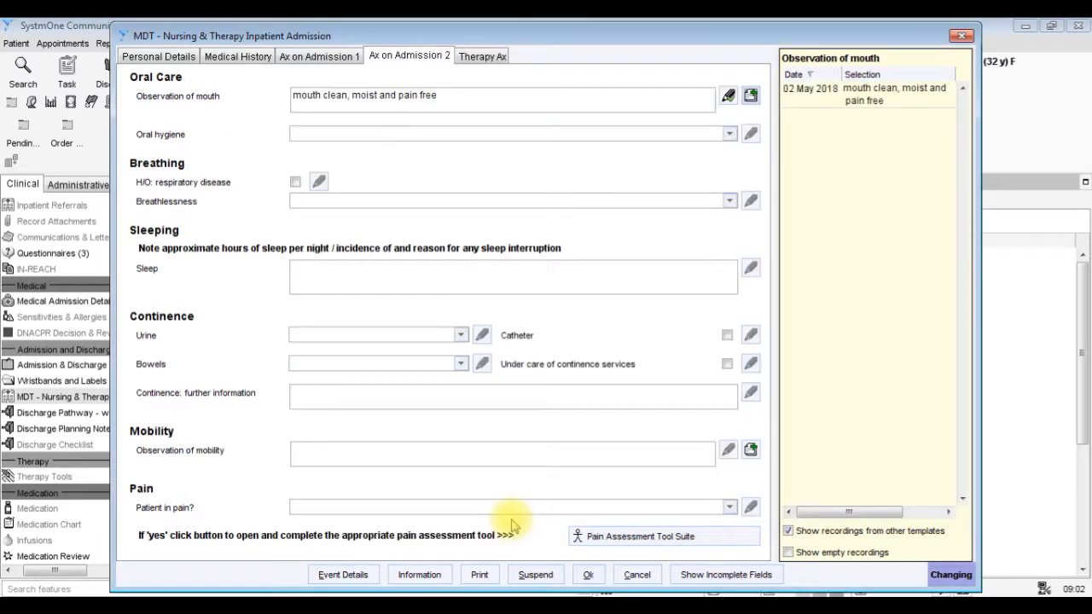
pyautogui.click(461, 136)
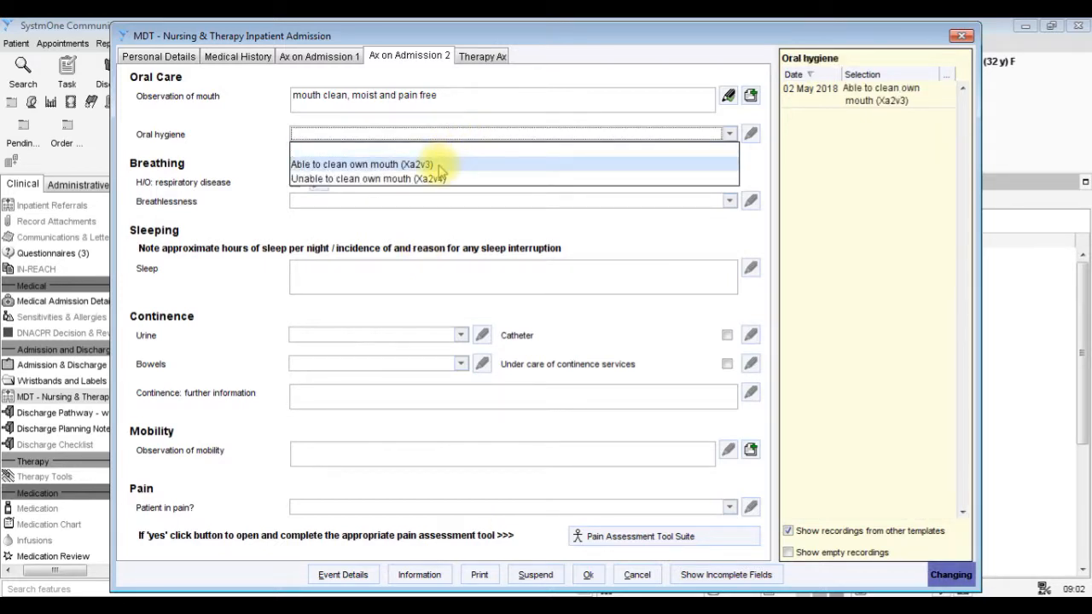
pyautogui.click(410, 164)
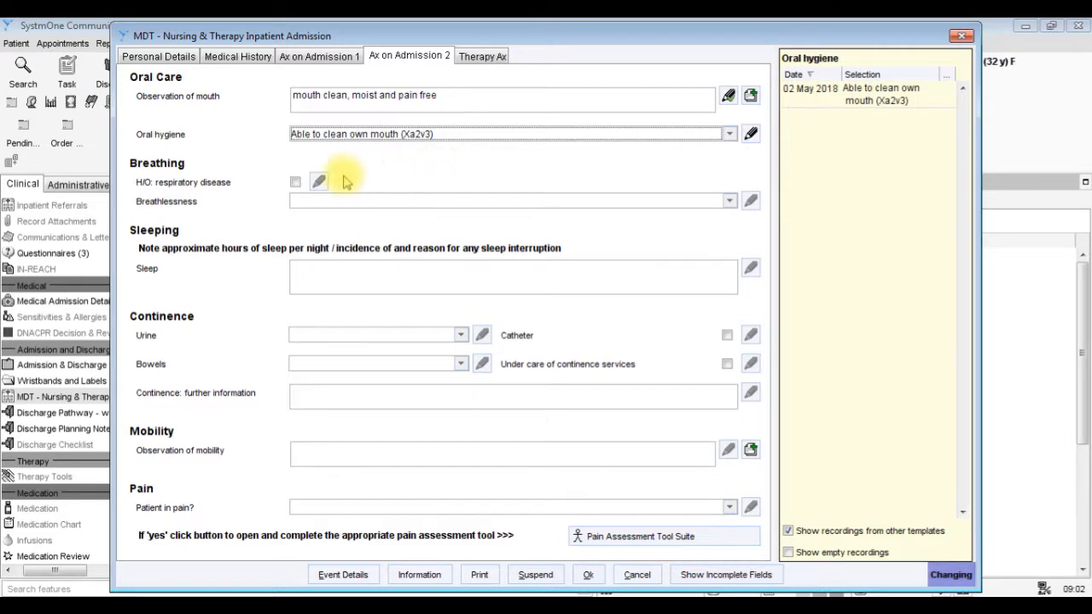
# Set breathlessness to "No breathlessness (1731.)" and leave the sleep notes empty.
pyautogui.click(301, 205)
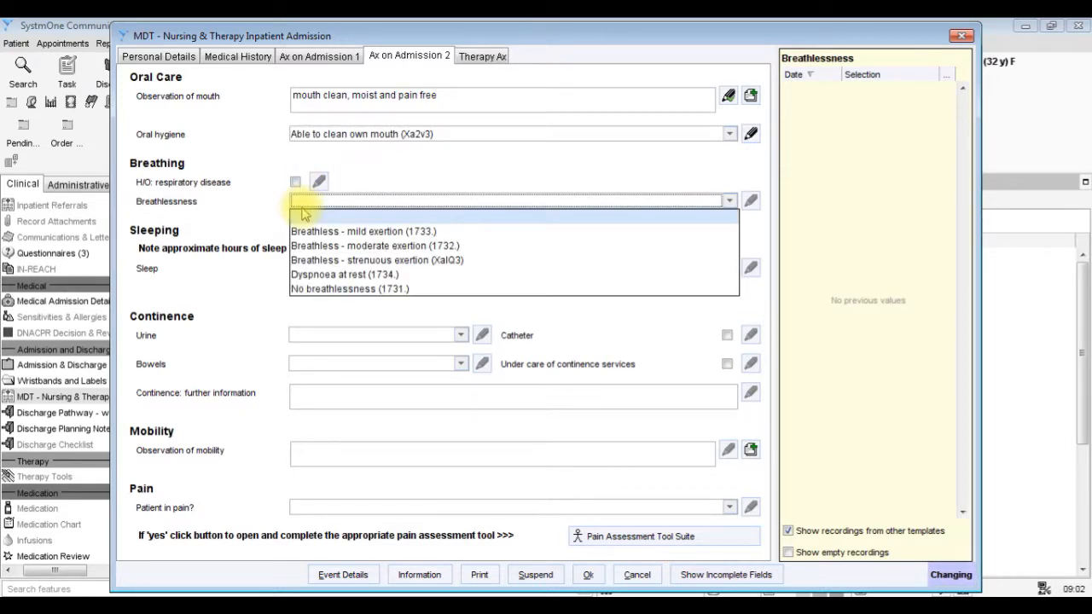
pyautogui.click(299, 290)
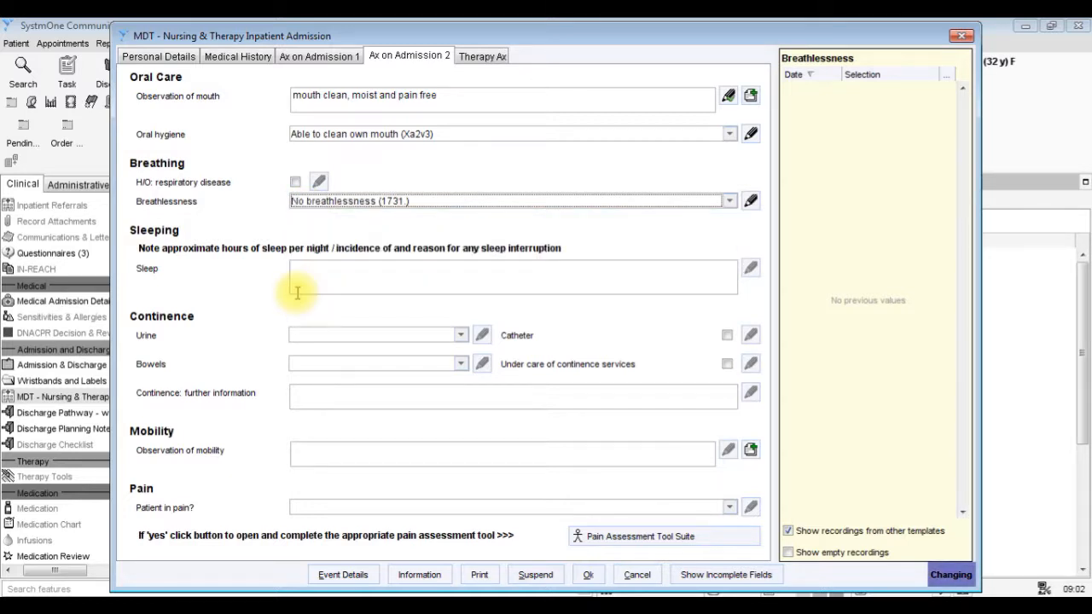
pyautogui.click(301, 282)
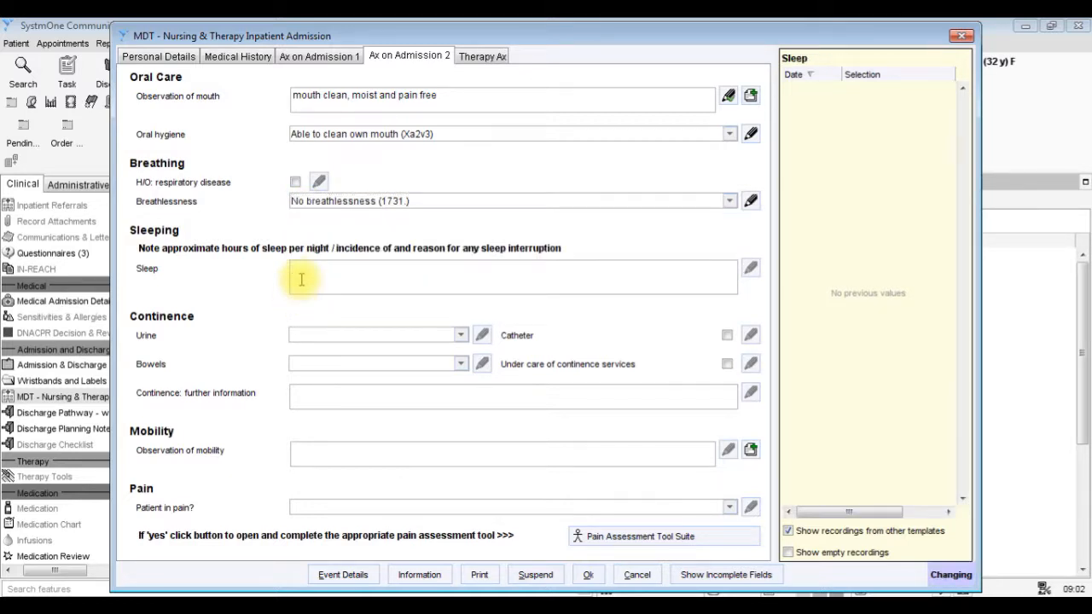
# Set urine to "Bladder: fully continent (3942.)" and bowels to "Bowels: fully continent (3932.)", leaving catheter unselected.
pyautogui.click(303, 338)
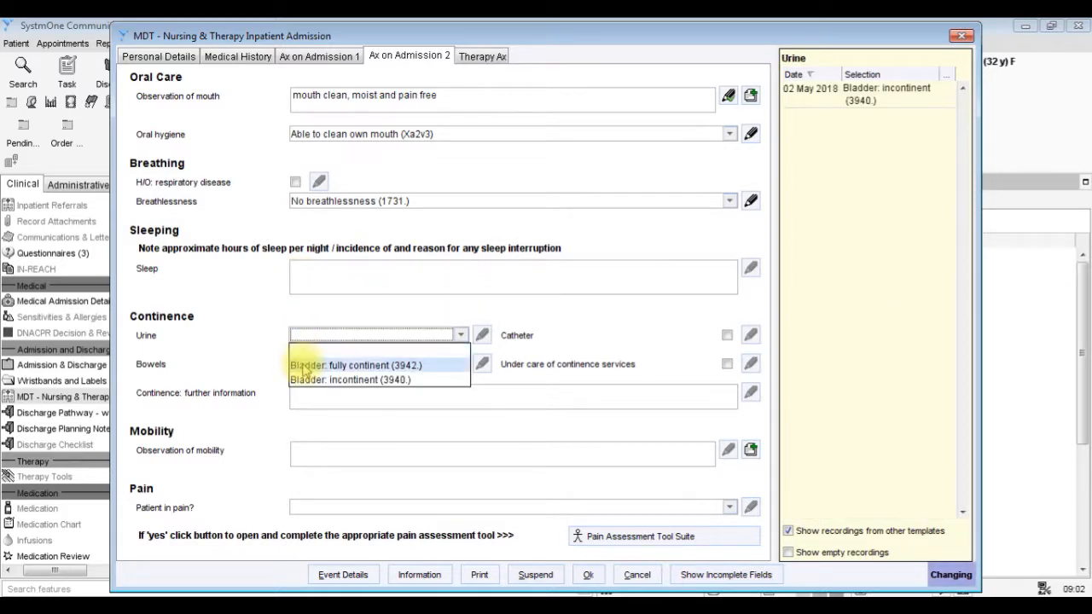
pyautogui.click(304, 365)
pyautogui.click(303, 367)
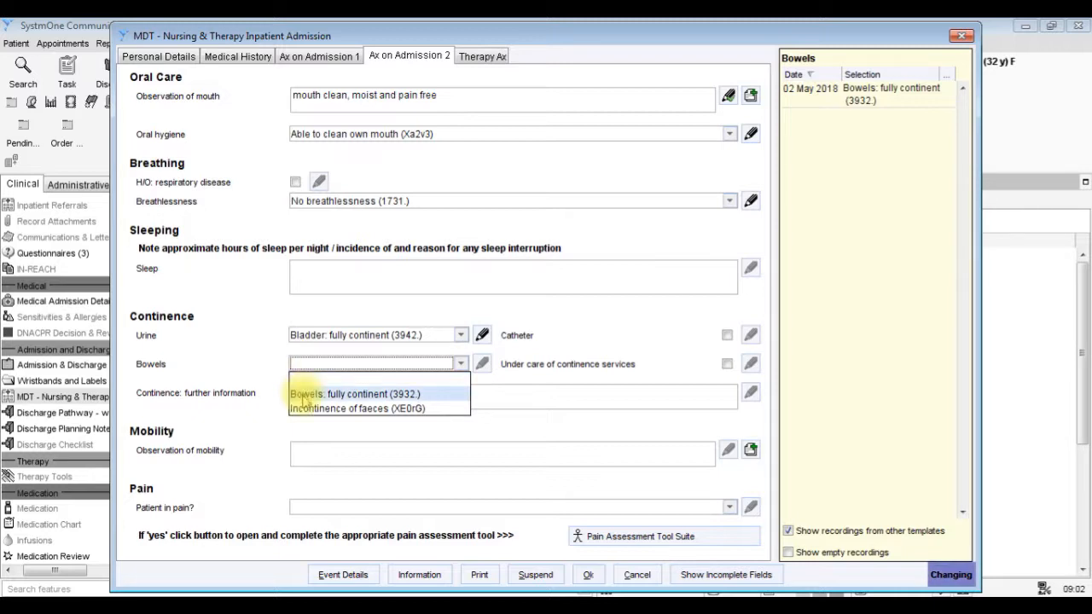
pyautogui.click(305, 395)
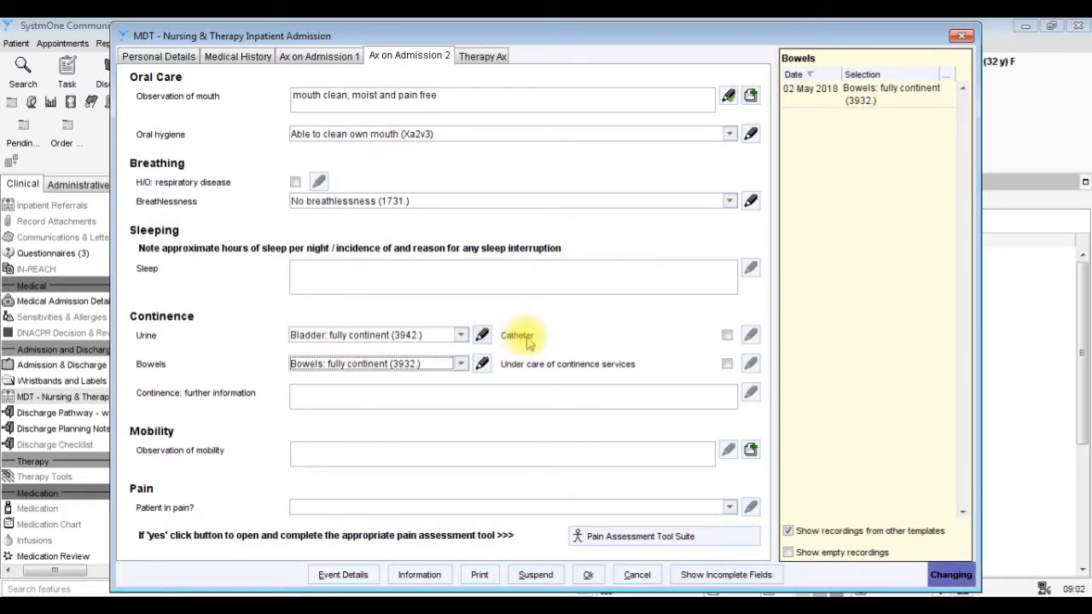
pyautogui.click(726, 336)
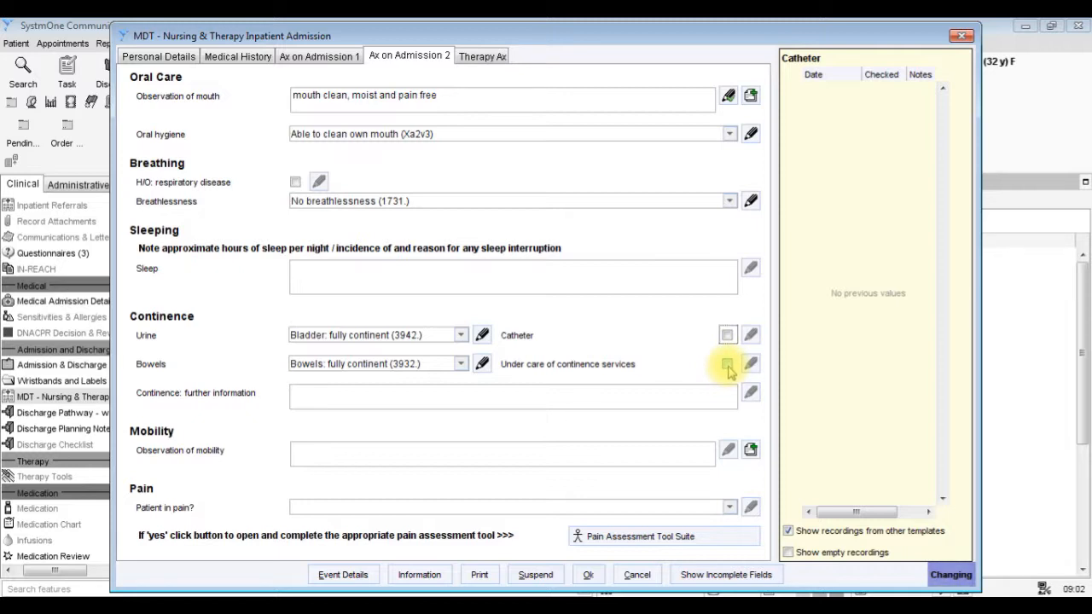
# Add the preset note "Independent" to the observation of mobility.
pyautogui.click(663, 453)
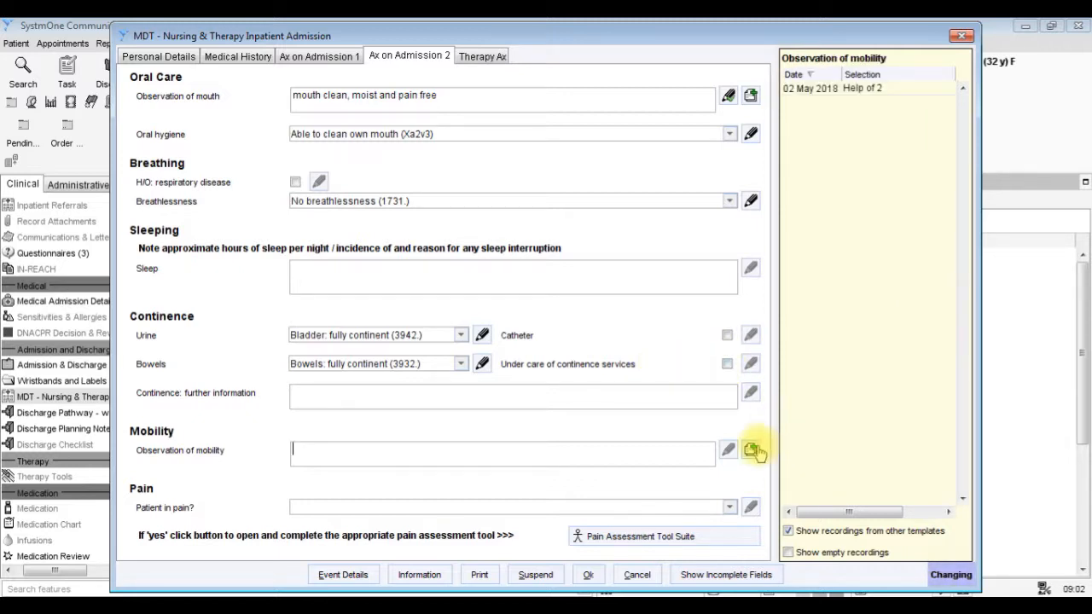
pyautogui.click(749, 452)
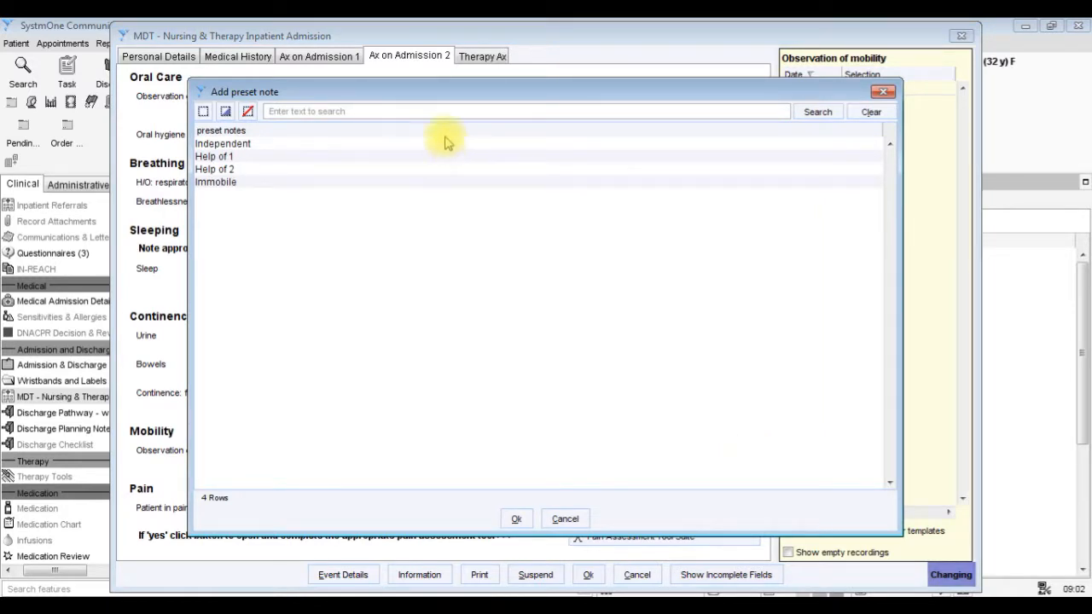
pyautogui.click(445, 145)
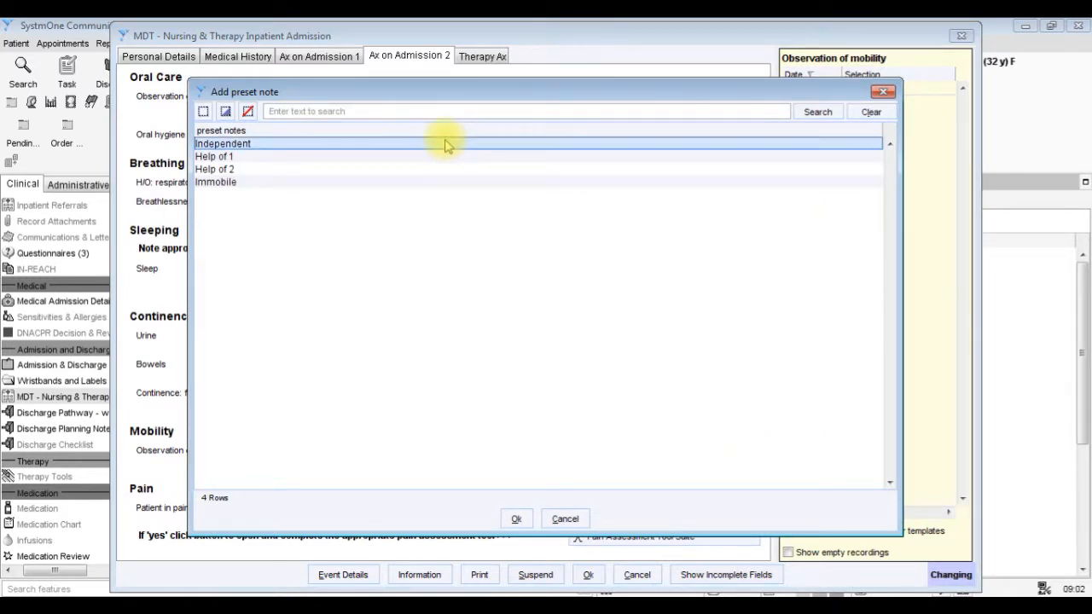
pyautogui.click(516, 519)
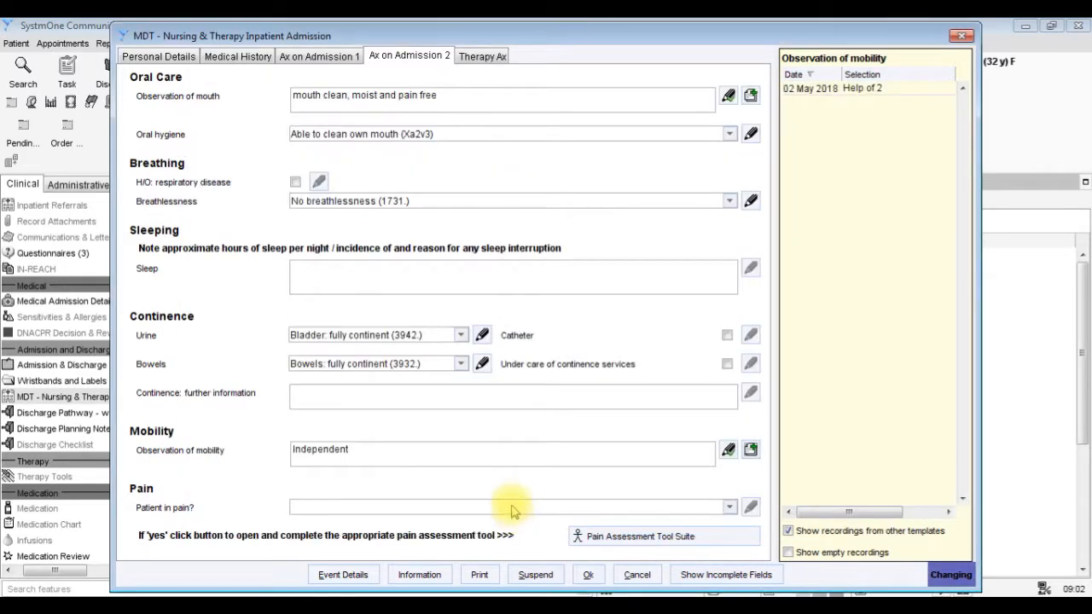
# Record "Pain (Xa07F)" for the patient and open the "Pain Assessment Tool: Patients Able to Communicate" from the Pain Assessment Tool Suite.
pyautogui.click(513, 508)
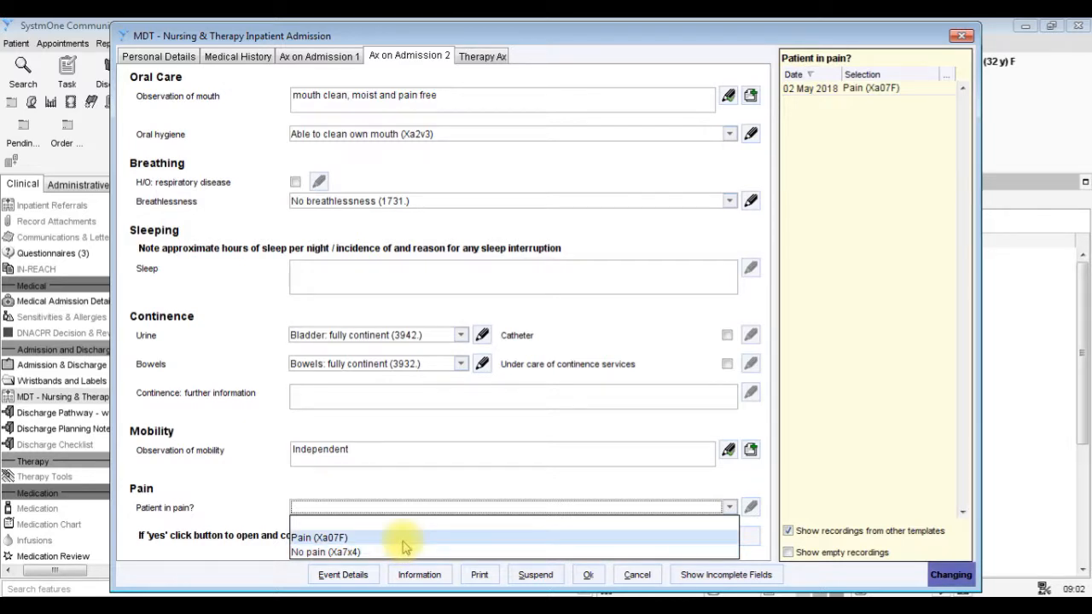
pyautogui.click(402, 542)
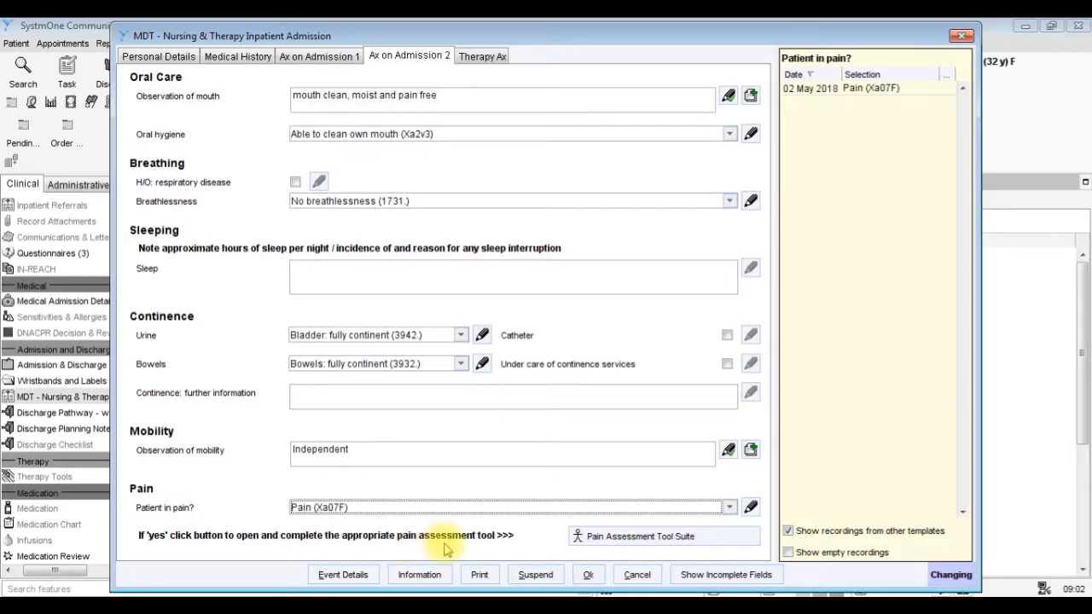
pyautogui.click(616, 545)
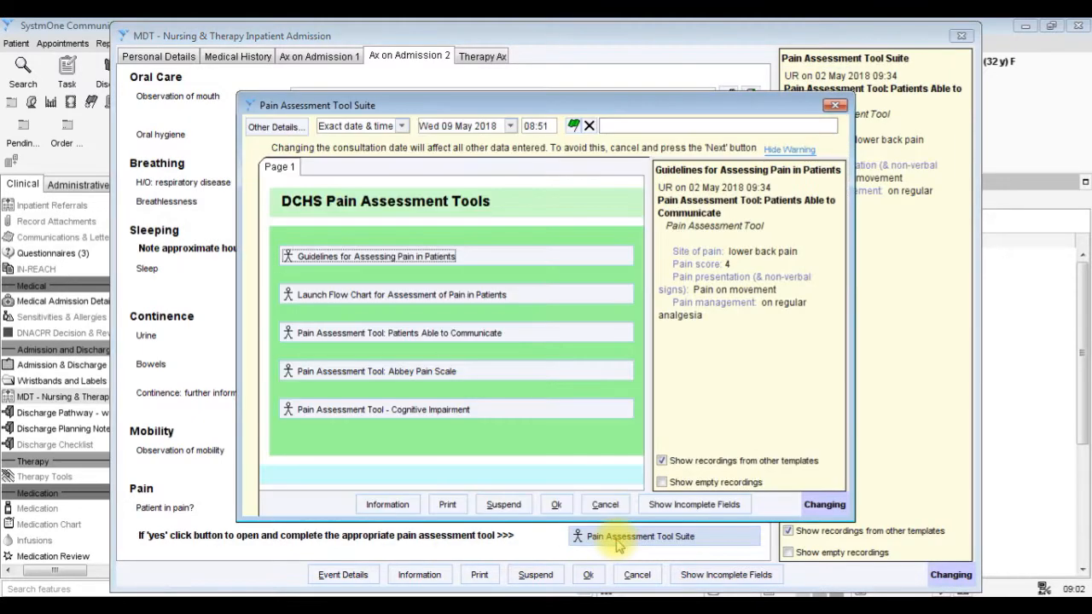
pyautogui.click(517, 332)
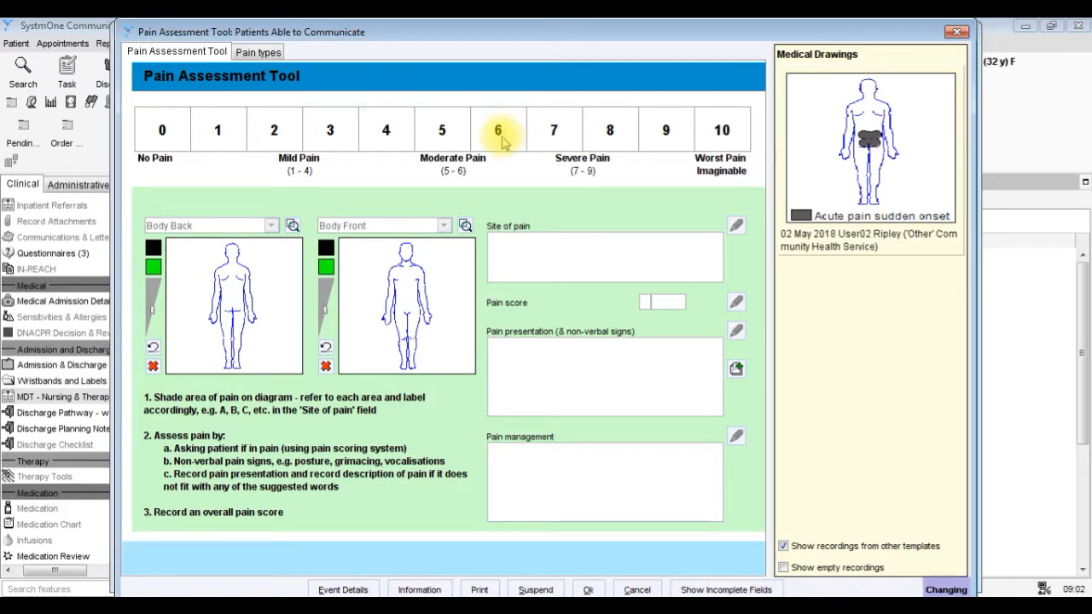
# Choose the "Moderate pain" colour and shade the shoulder area on the Body Back diagram.
pyautogui.click(153, 247)
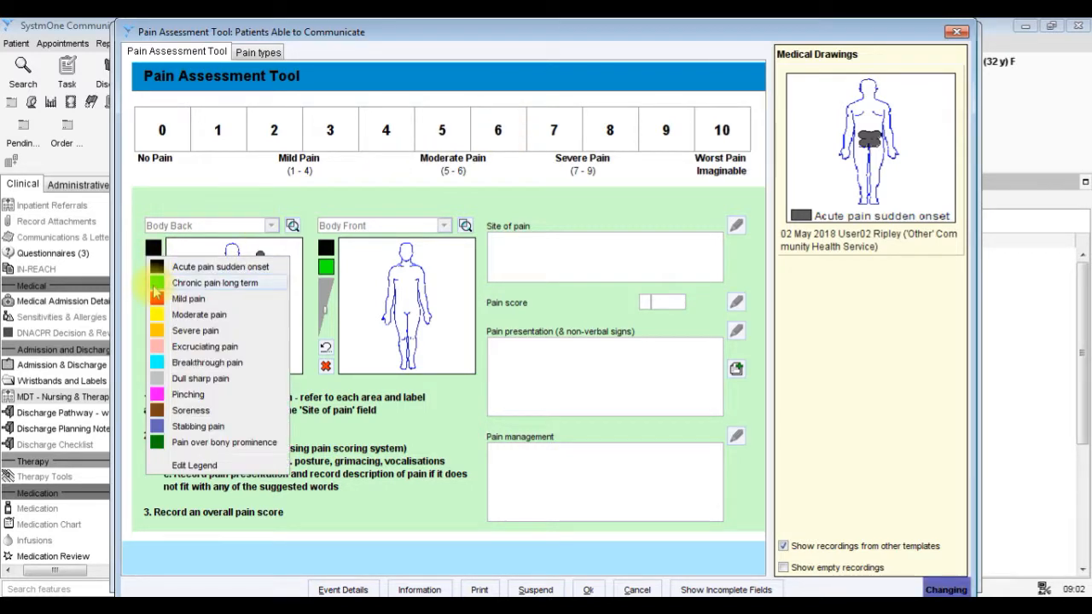
pyautogui.click(156, 317)
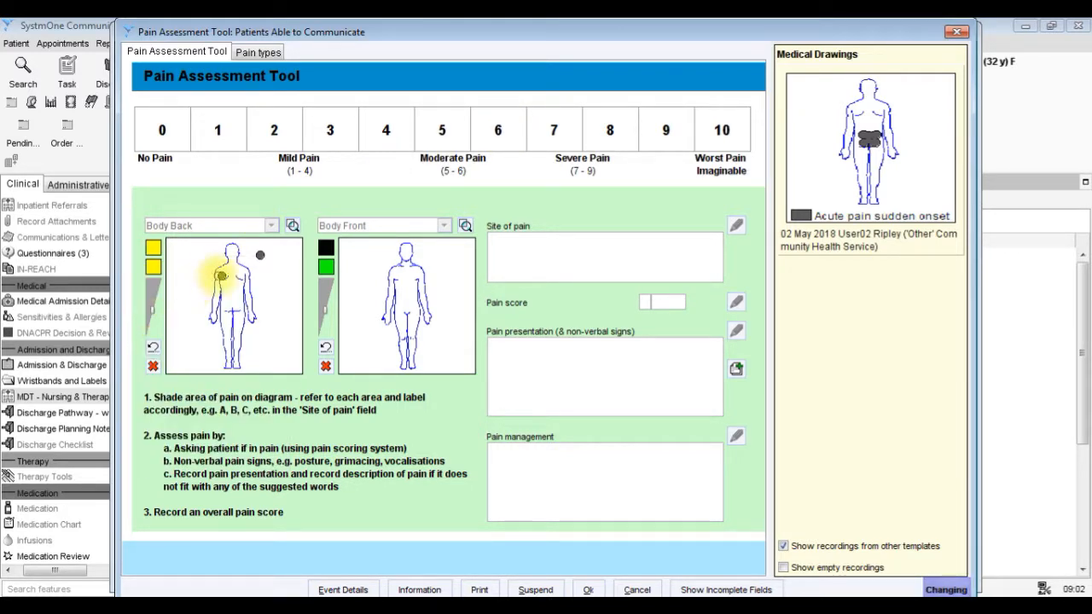
pyautogui.moveTo(219, 275); pyautogui.dragTo(225, 275)
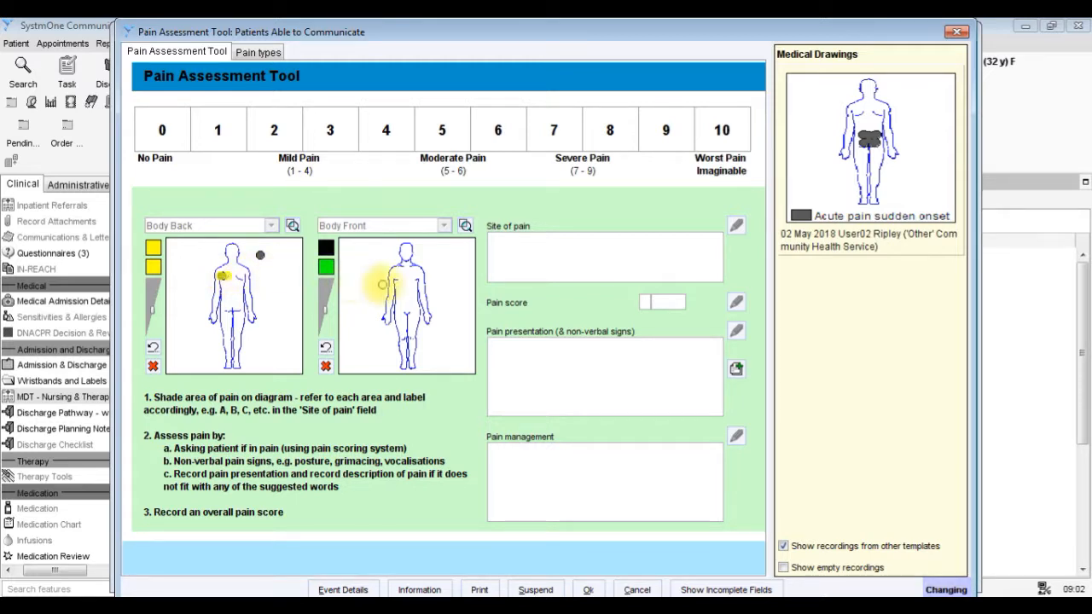
# Enlarge the Body Front diagram, shade the lower abdomen in the "Moderate pain" colour and accept the drawing.
pyautogui.click(465, 226)
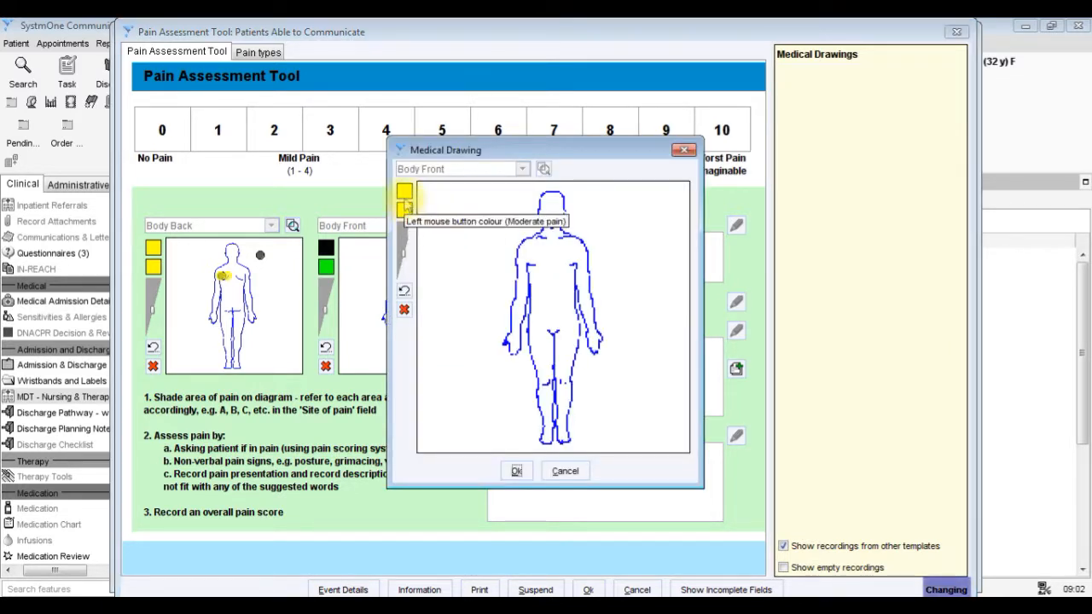
pyautogui.click(404, 193)
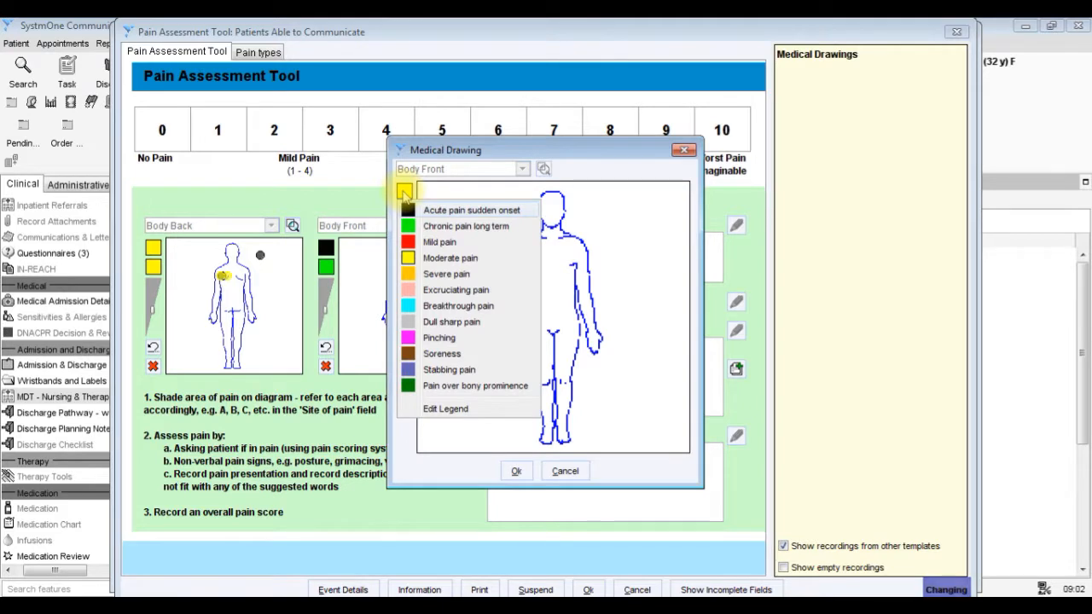
pyautogui.click(450, 257)
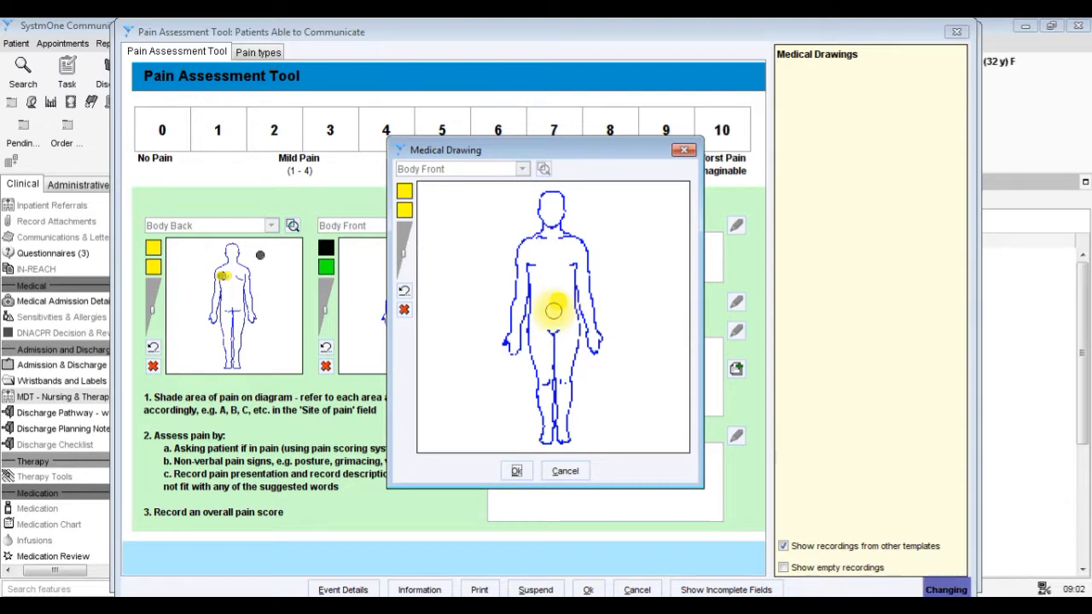
pyautogui.moveTo(553, 312); pyautogui.dragTo(563, 295)
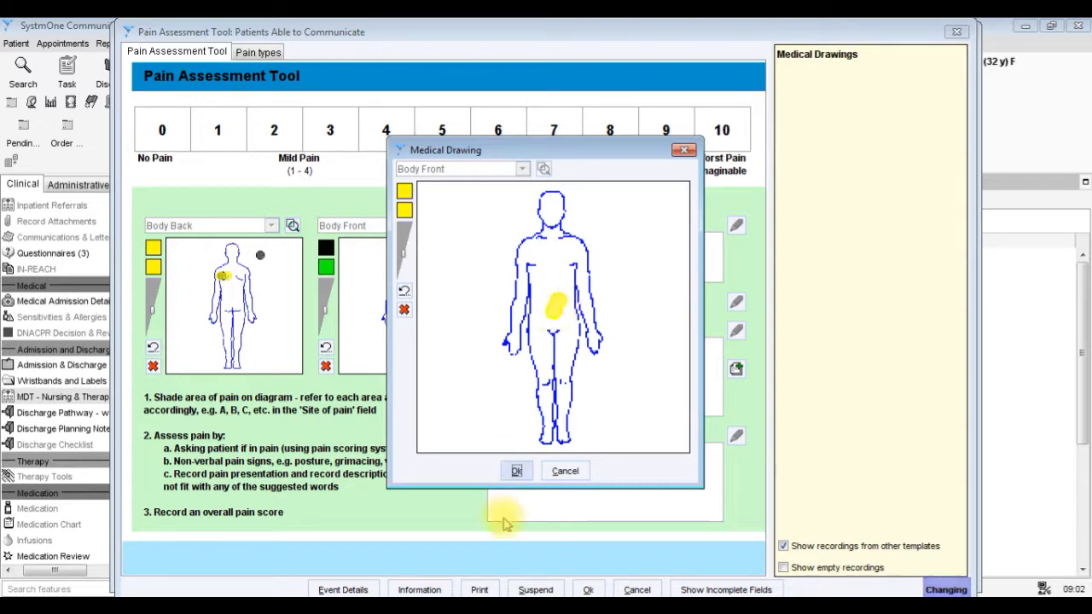
pyautogui.click(512, 471)
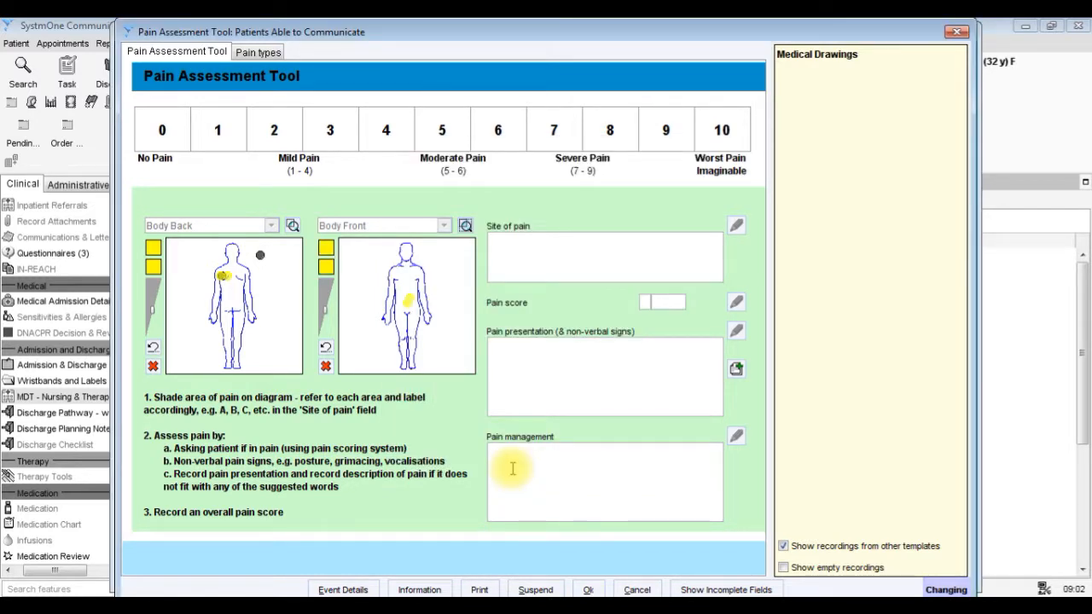
# Record "Shoulder and stomach" as the site of pain and set the pain score to 6.
pyautogui.click(583, 248)
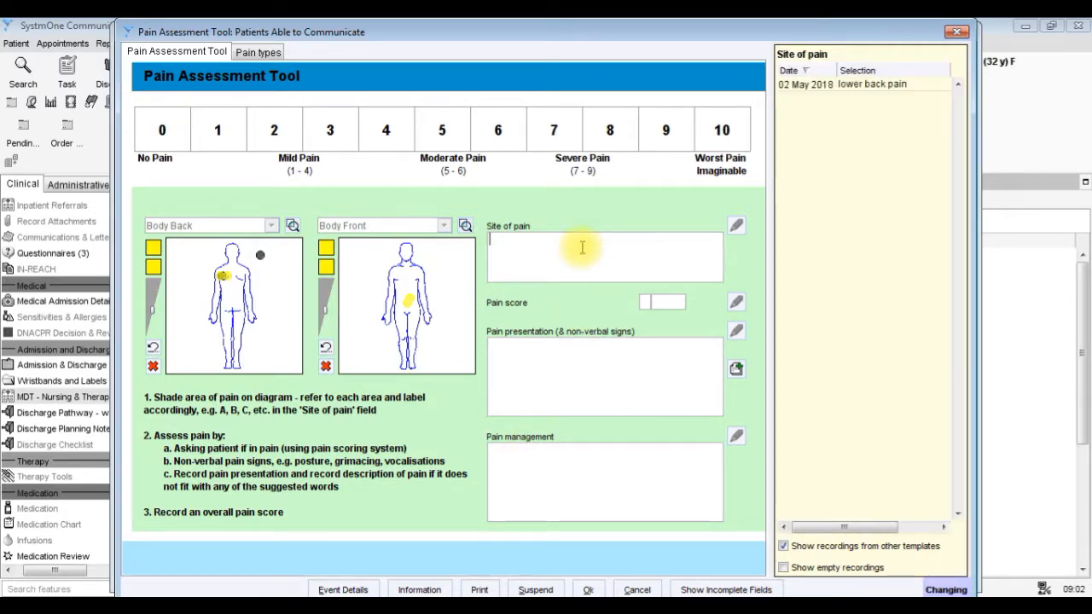
pyautogui.write('Should')
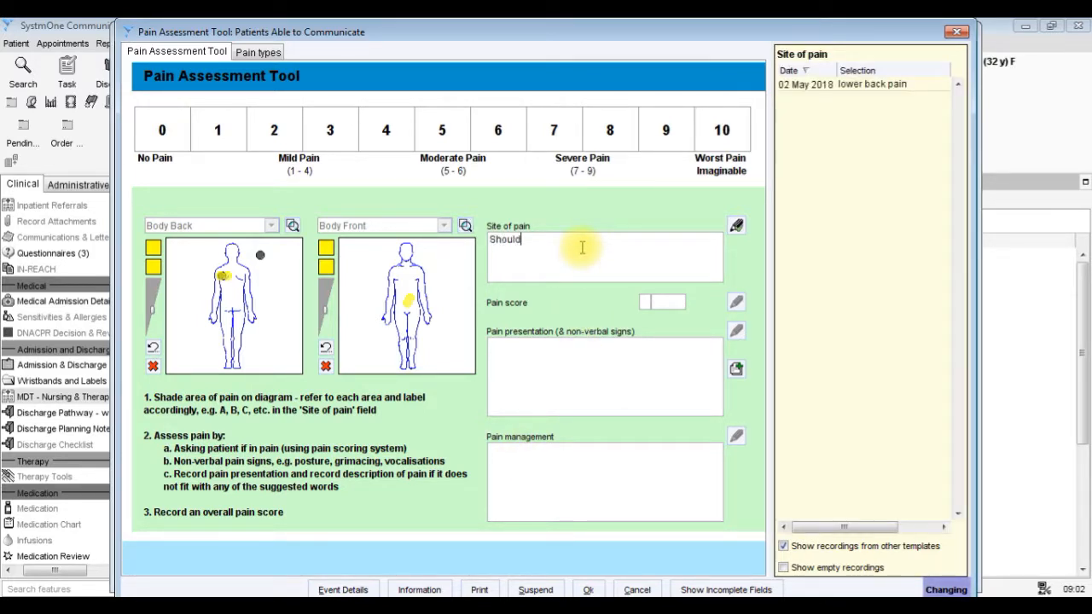
pyautogui.write('er and stomach')
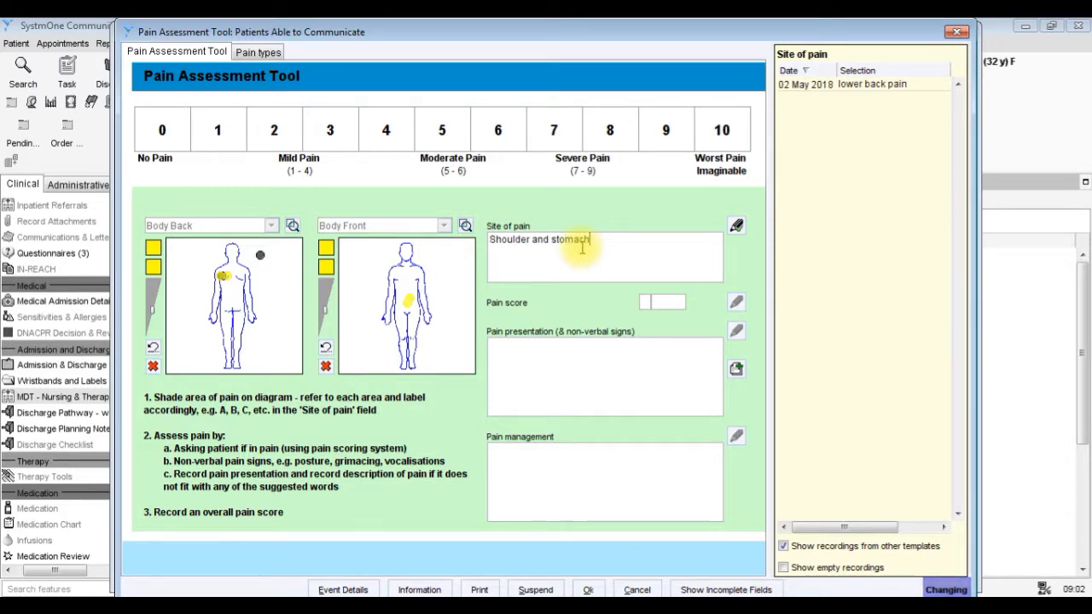
pyautogui.click(658, 300)
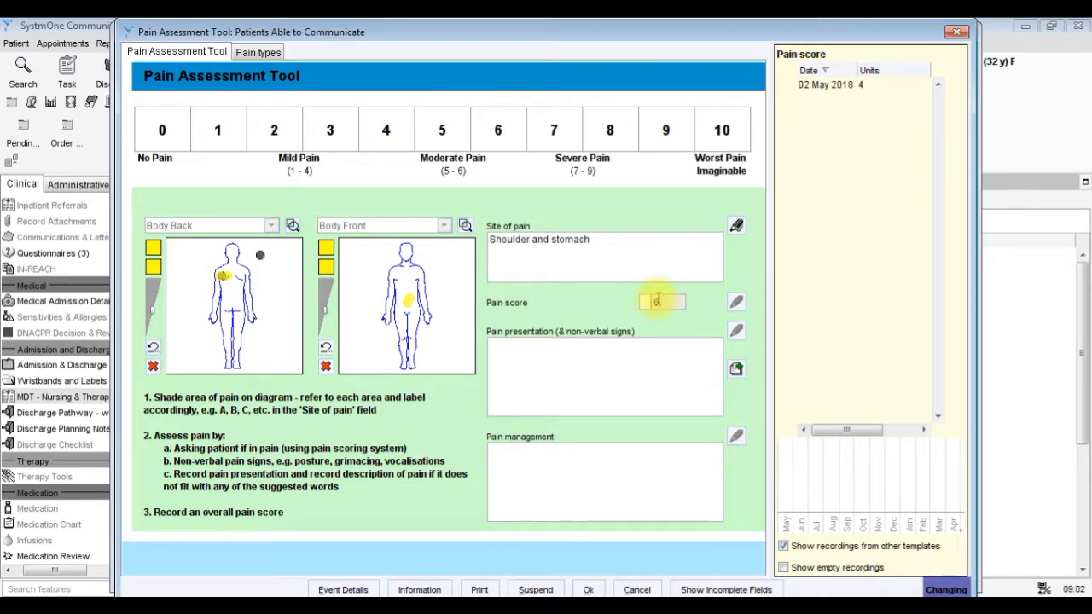
# Add the preset note "Intermittent pain" to the pain presentation and non-verbal signs.
pyautogui.click(638, 350)
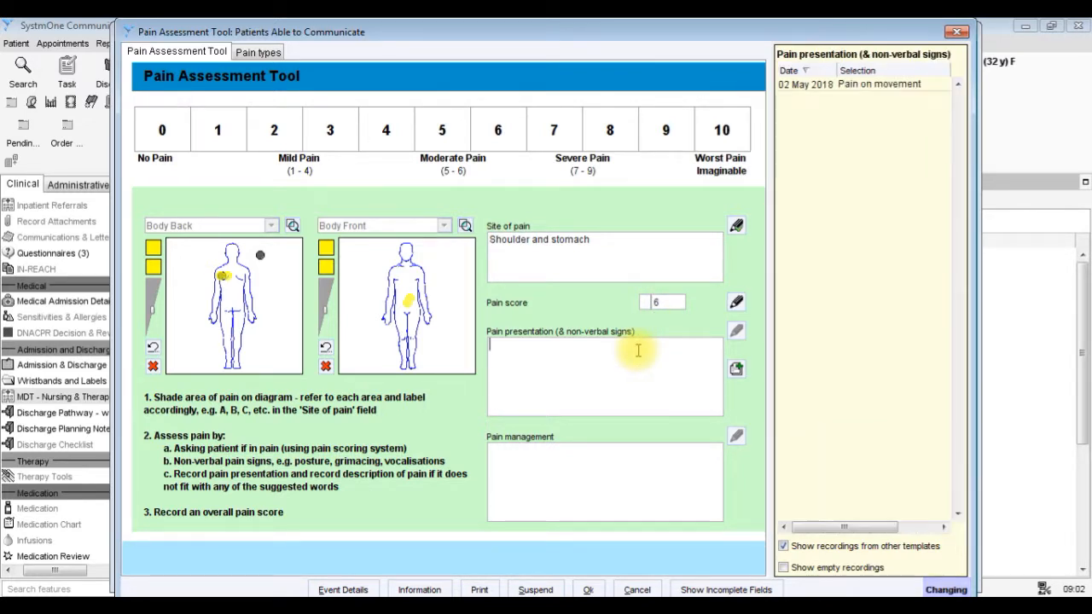
pyautogui.click(737, 371)
pyautogui.click(231, 176)
pyautogui.click(517, 523)
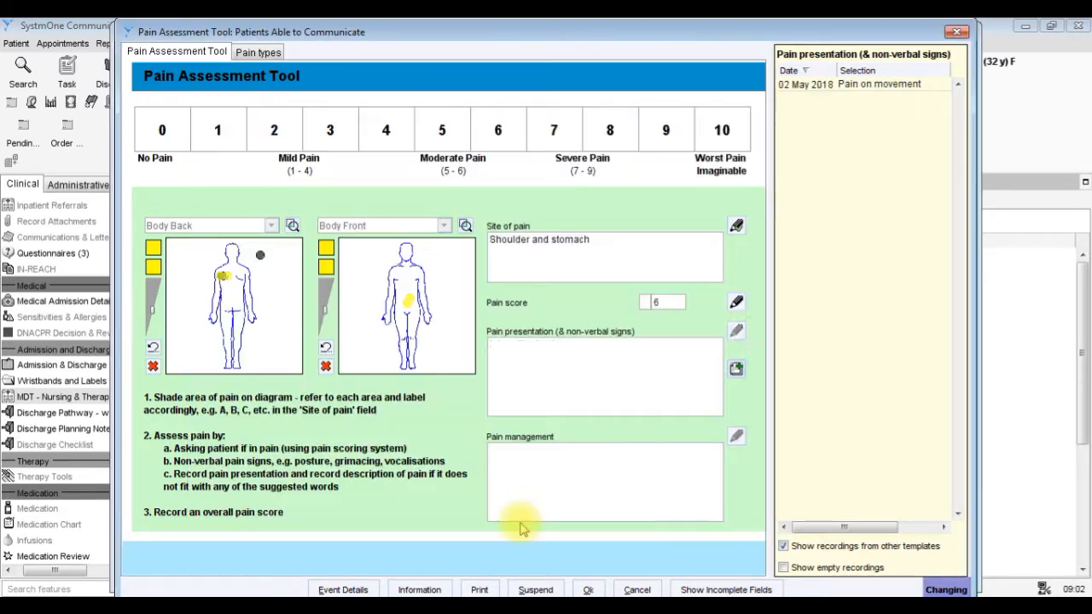
# Check the pain type descriptions and accept the pain assessment, the Pain Assessment Tool Suite and the inpatient admission template.
pyautogui.click(515, 476)
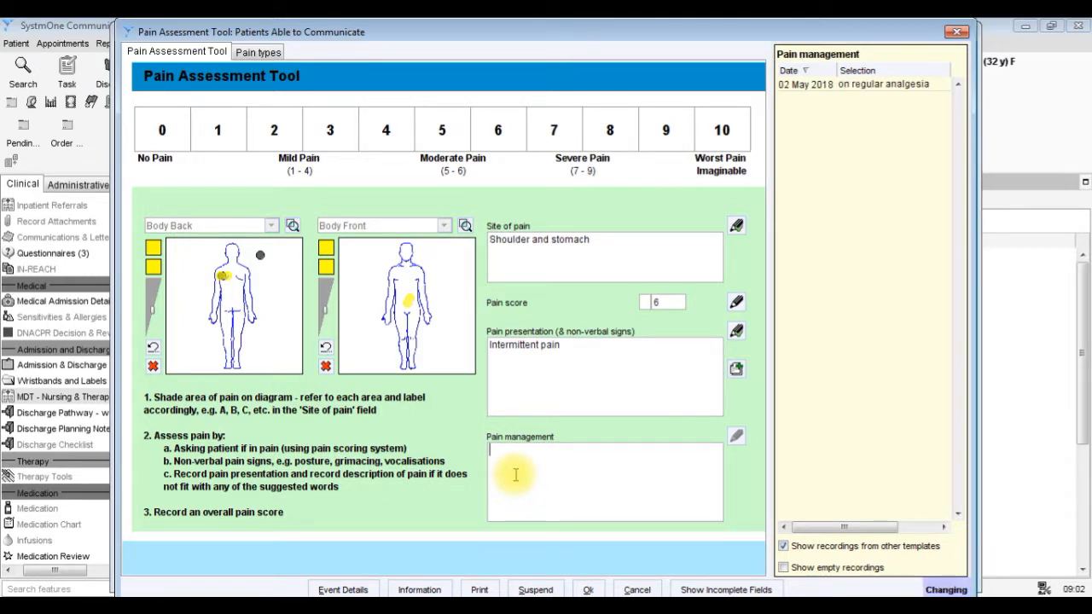
pyautogui.click(258, 52)
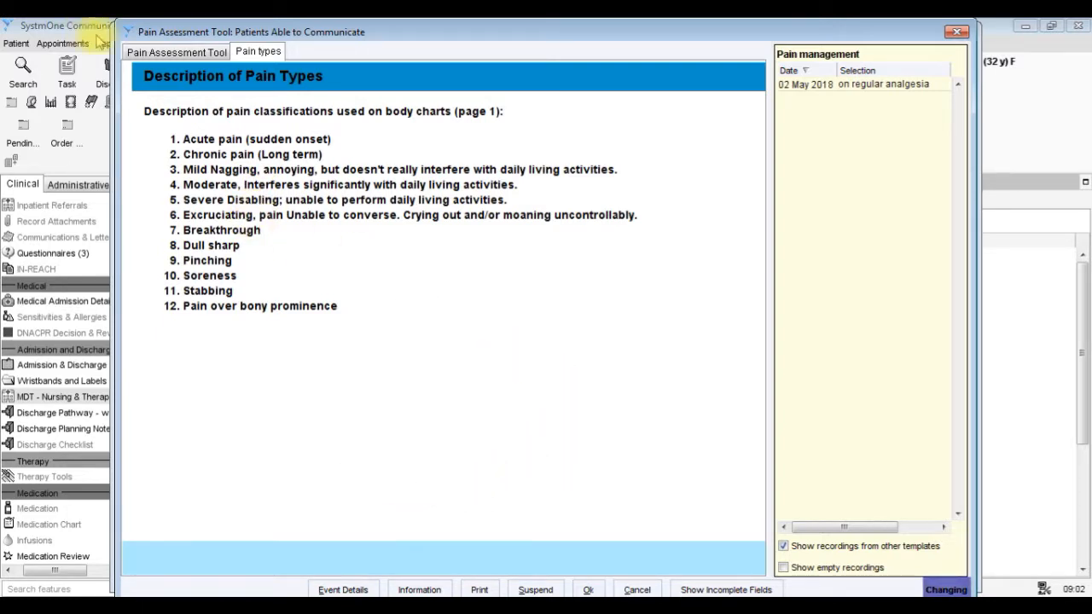
pyautogui.click(146, 53)
pyautogui.click(588, 590)
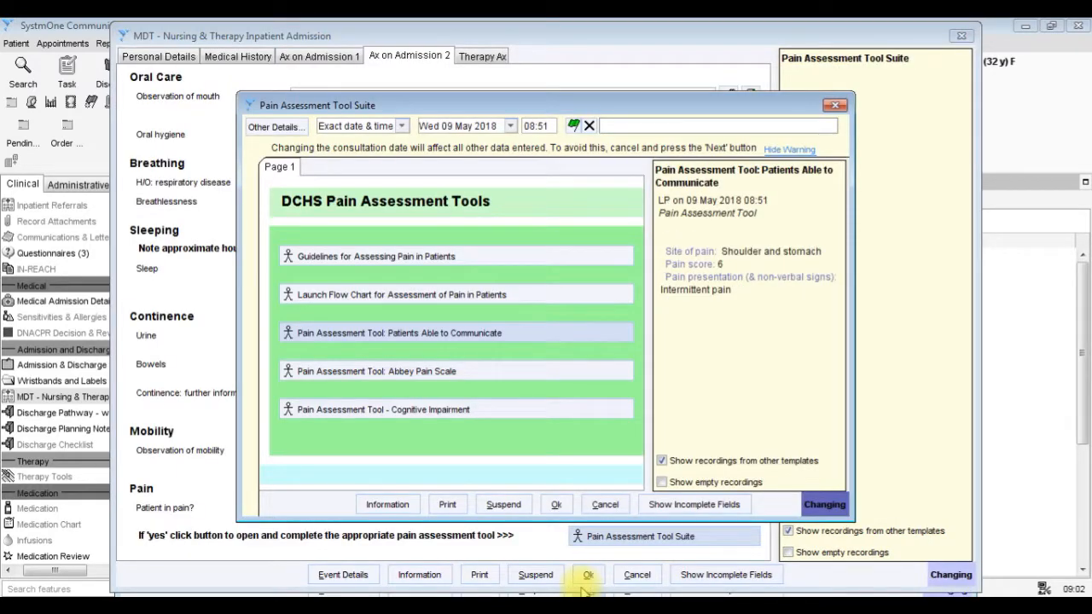
pyautogui.click(558, 504)
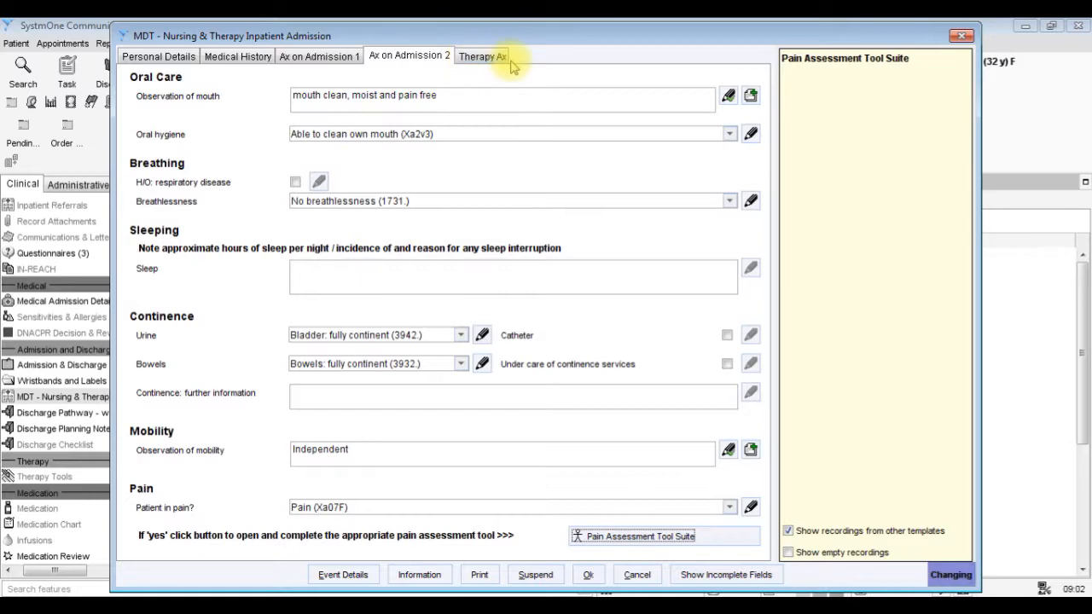
pyautogui.click(587, 574)
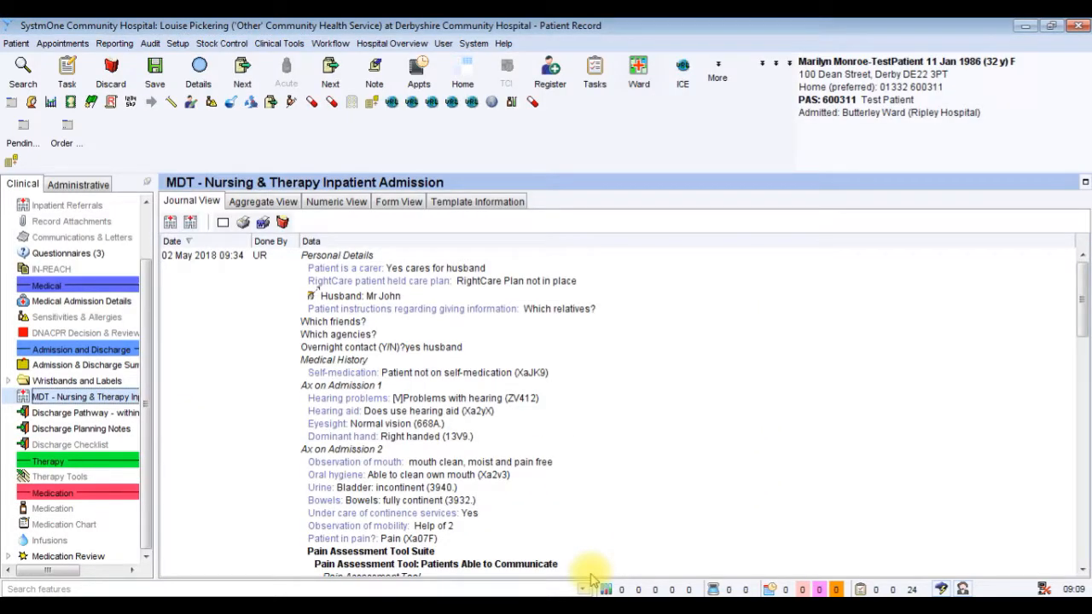
# Start a new "Discharge Pathway - within 24hrs of admission" questionnaire for the patient.
pyautogui.click(121, 415)
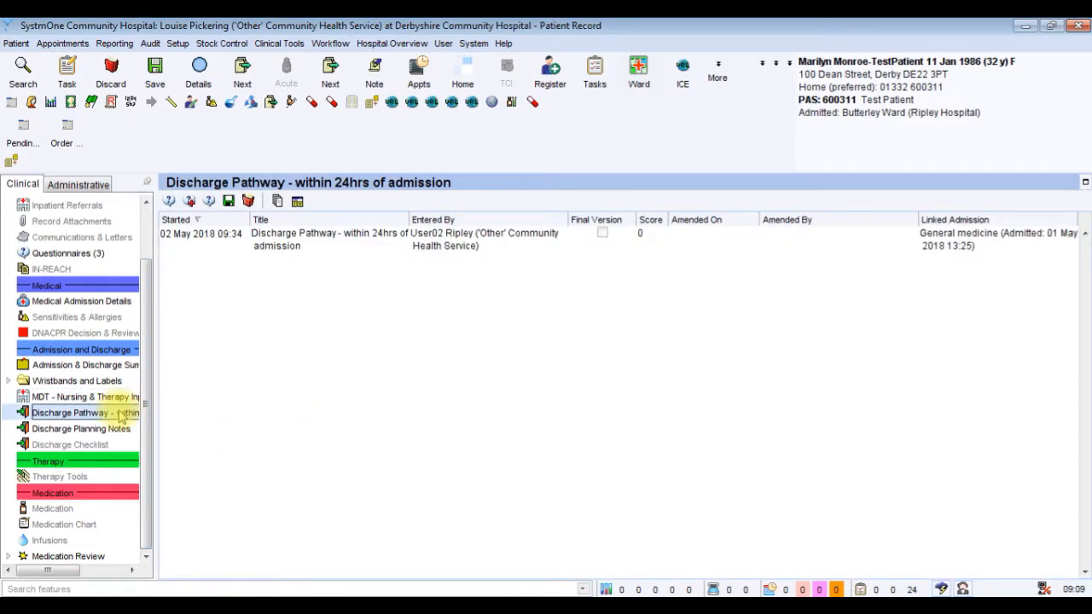
pyautogui.rightClick(121, 416)
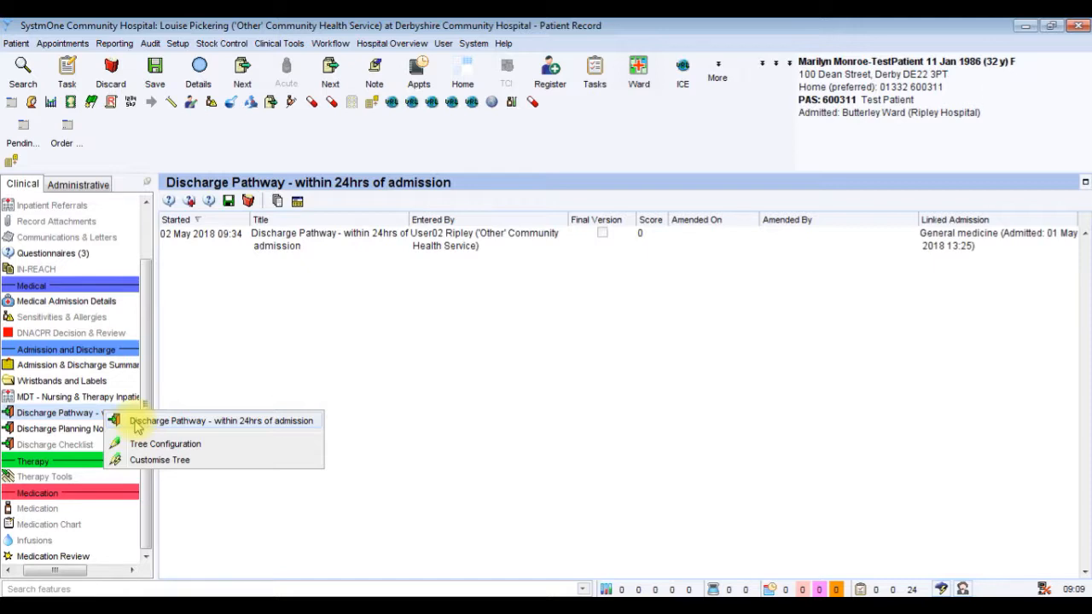
pyautogui.click(137, 422)
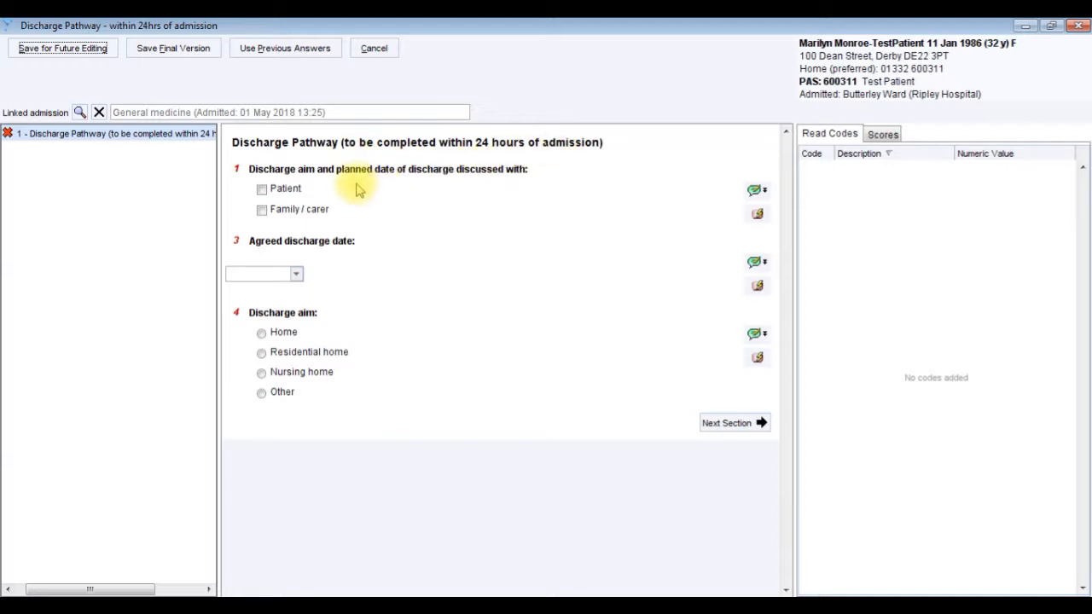
# Record discharge discussed with Patient, agreed date 21 May 2018 and aim Home, and save the questionnaire as a locked final version.
pyautogui.click(262, 189)
pyautogui.click(297, 275)
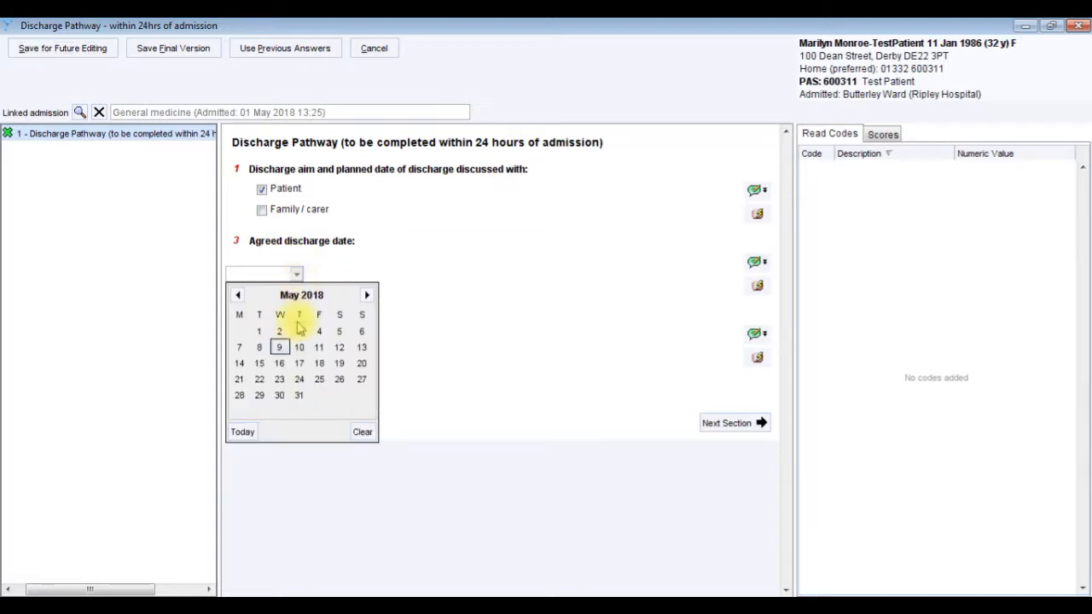
pyautogui.click(239, 379)
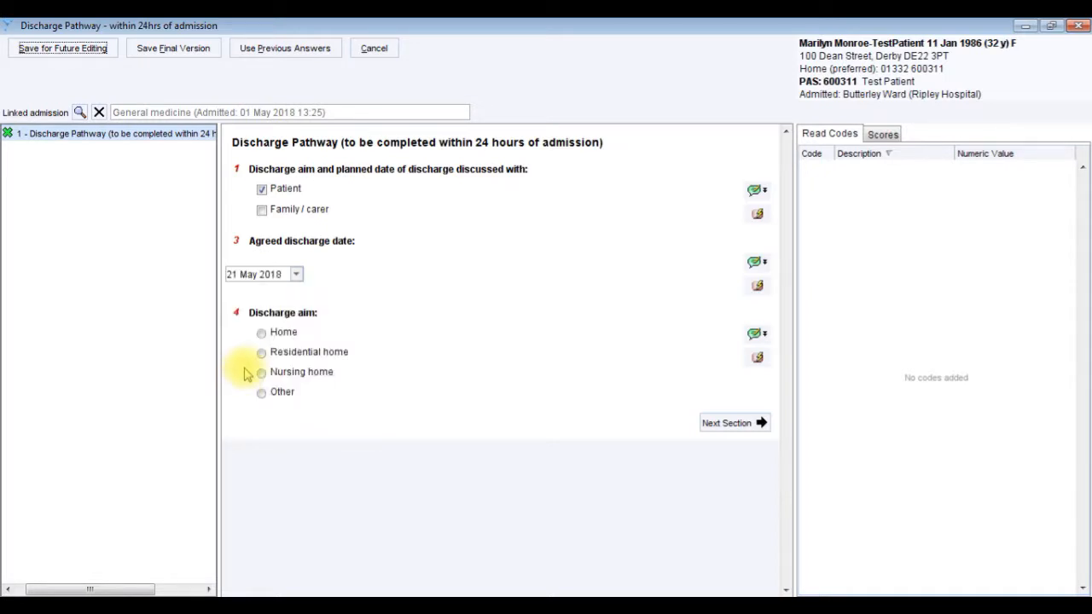
pyautogui.click(261, 333)
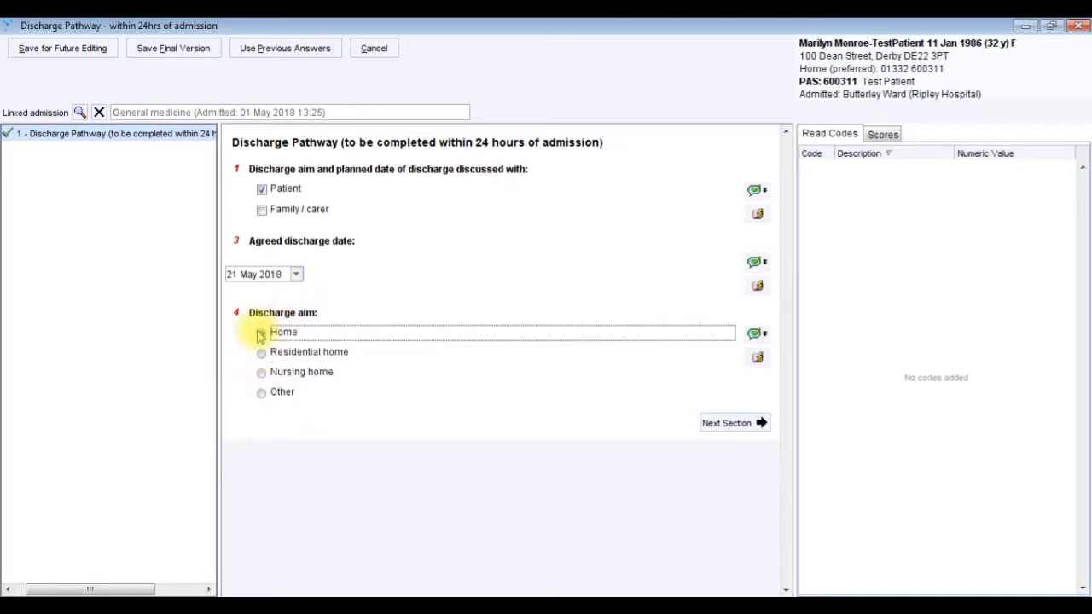
pyautogui.click(209, 49)
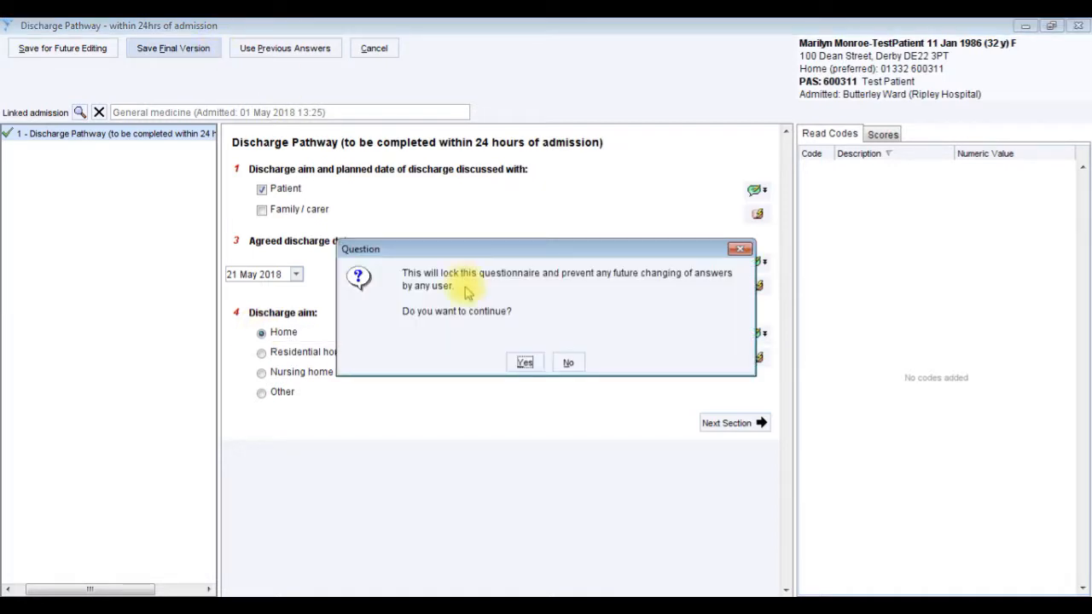
pyautogui.click(525, 364)
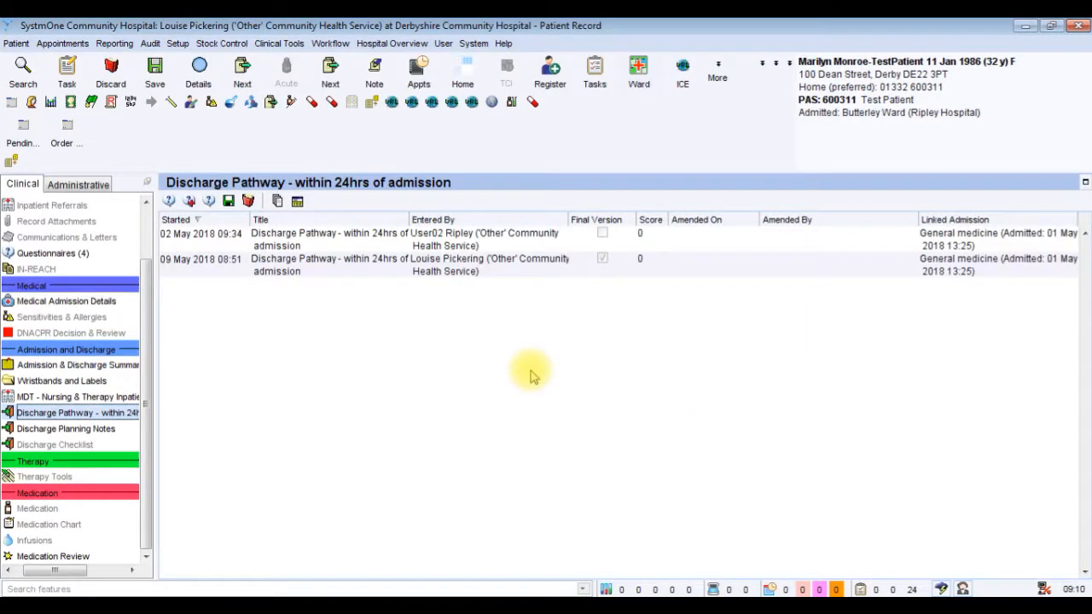
# Start a new Discharge Planning Notes entry and add all the preset notes to Notes / MDT review.
pyautogui.click(106, 432)
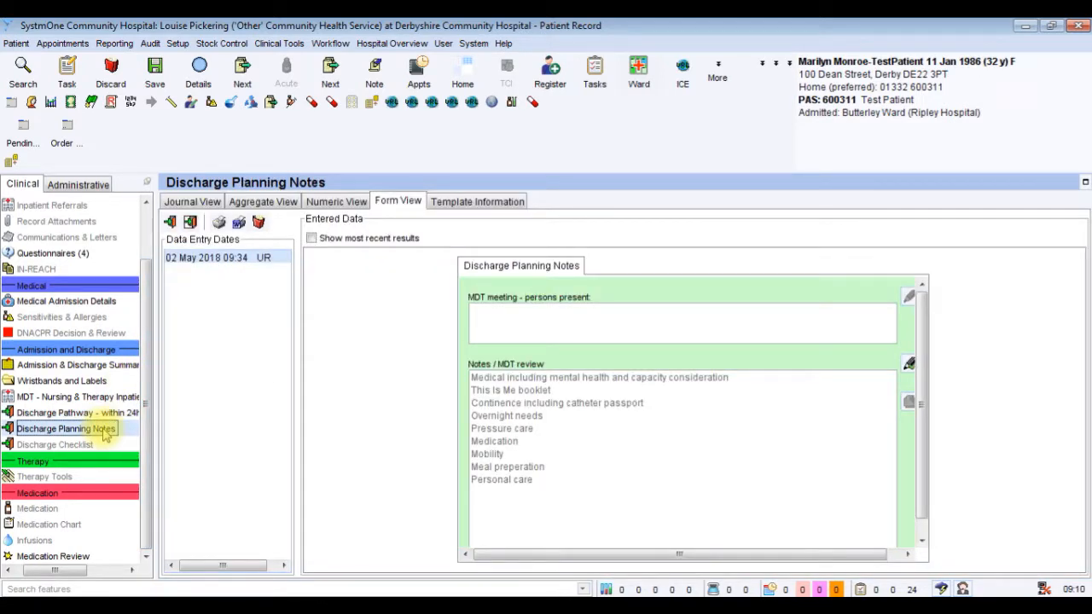
pyautogui.rightClick(106, 431)
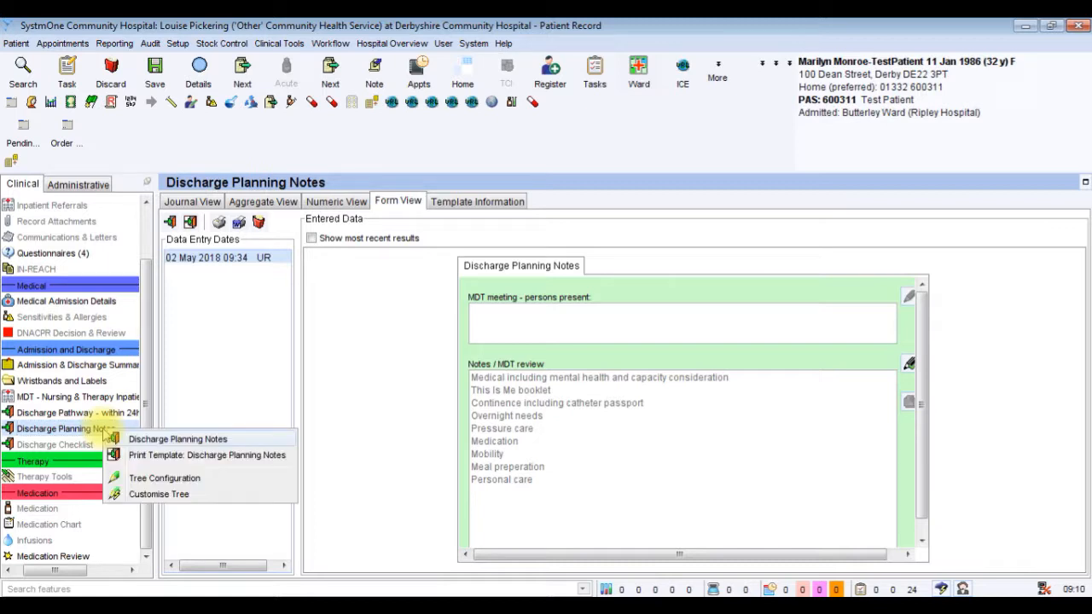
pyautogui.click(128, 439)
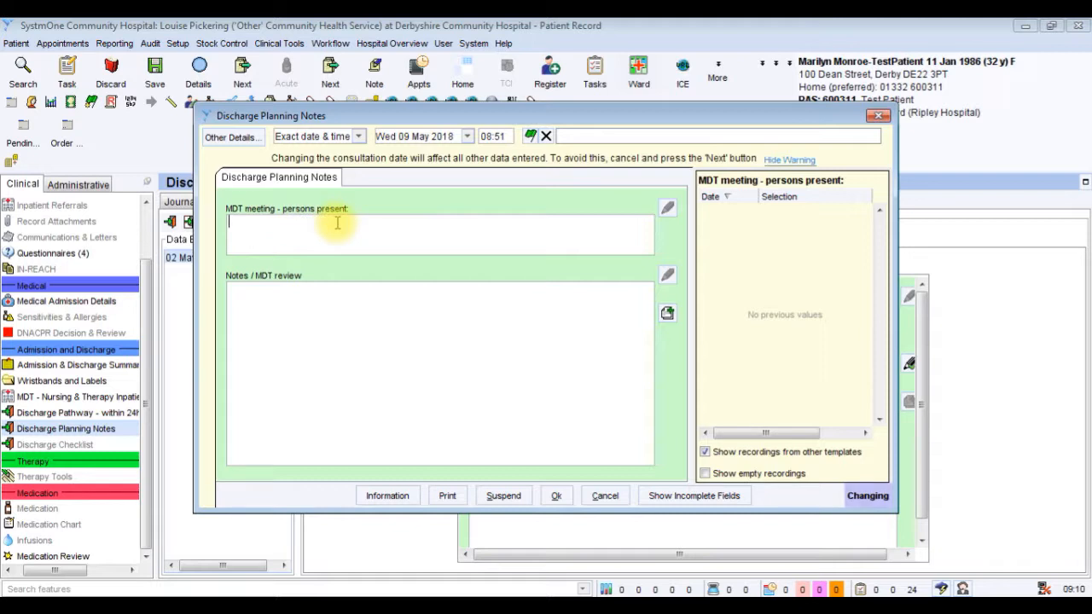
pyautogui.click(291, 306)
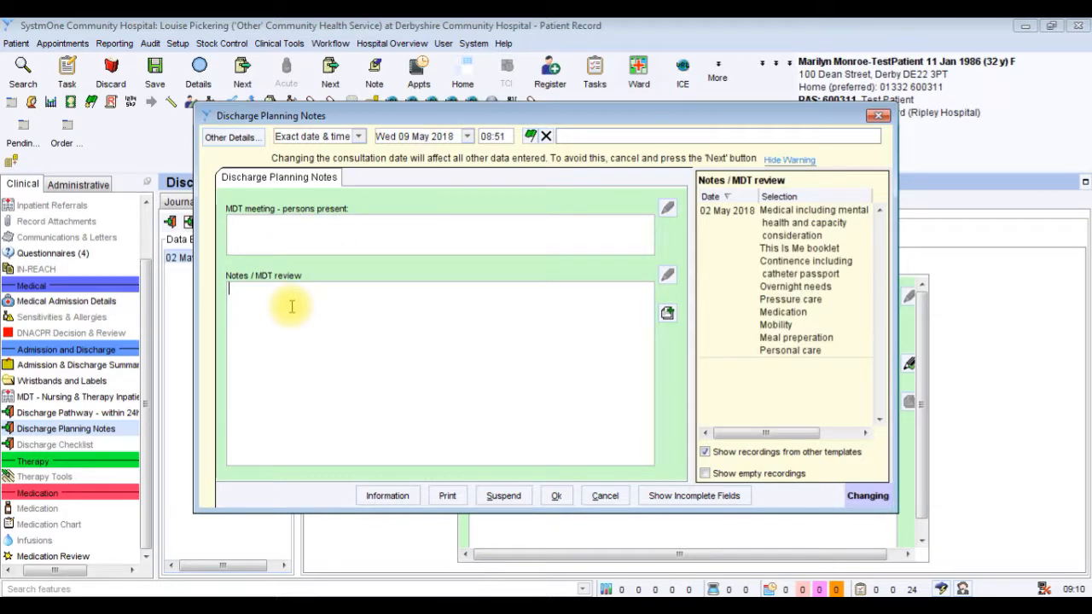
pyautogui.click(667, 314)
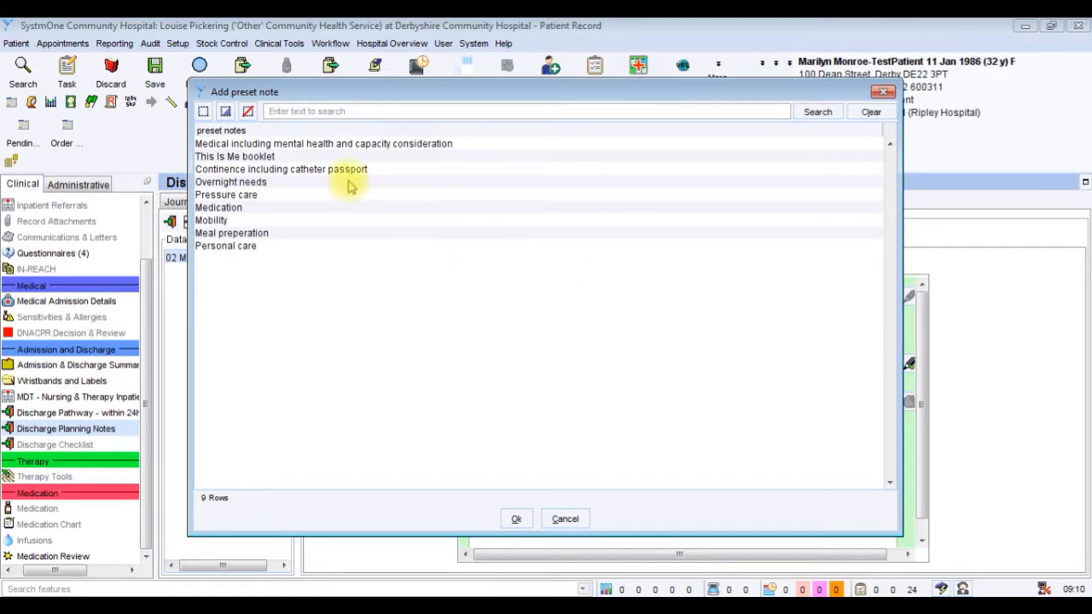
pyautogui.click(203, 112)
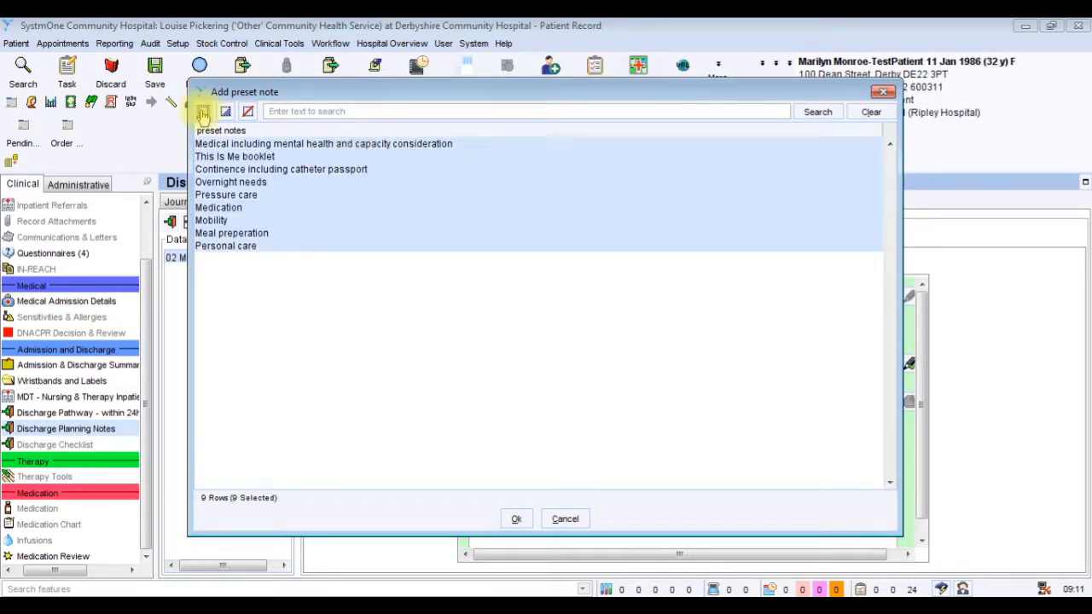
pyautogui.click(516, 518)
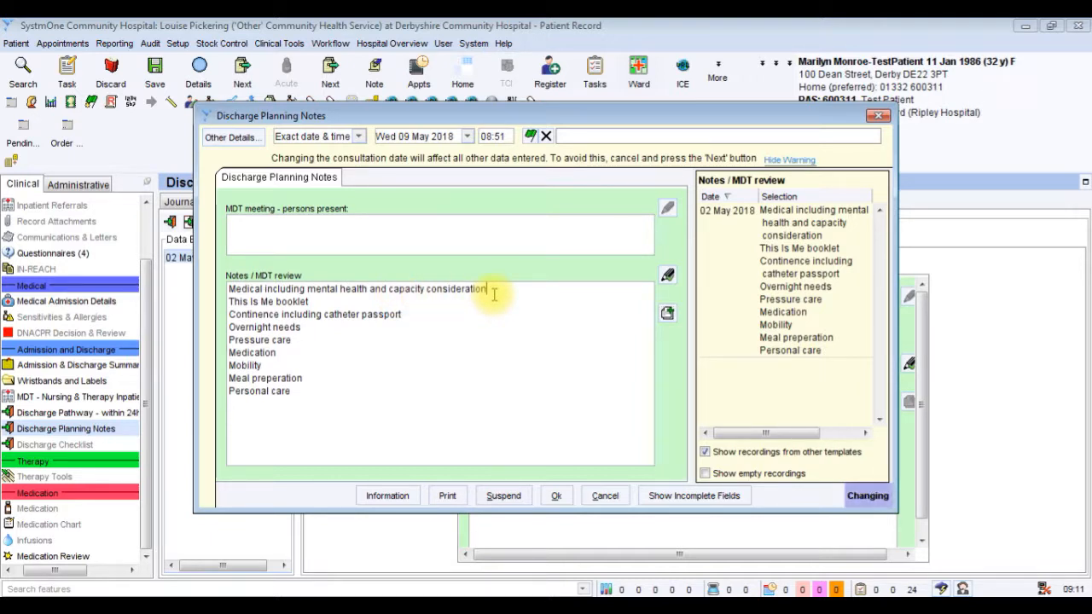
# Add a colon after "Medical including mental health and capacity consideration", clear the "This Is Me booklet" line and accept the notes.
pyautogui.write(':')
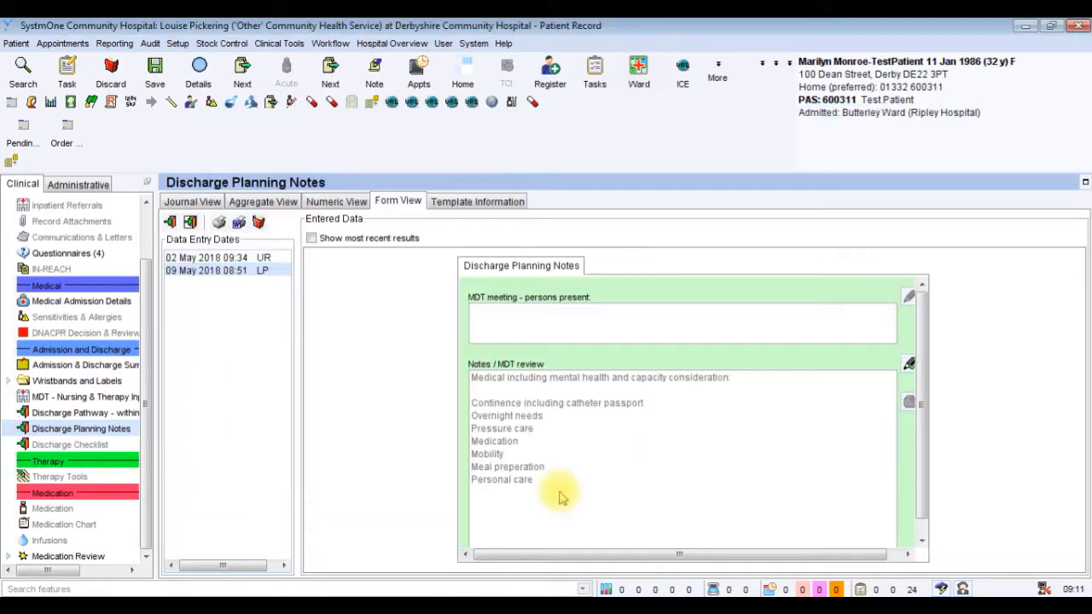
pyautogui.click(555, 496)
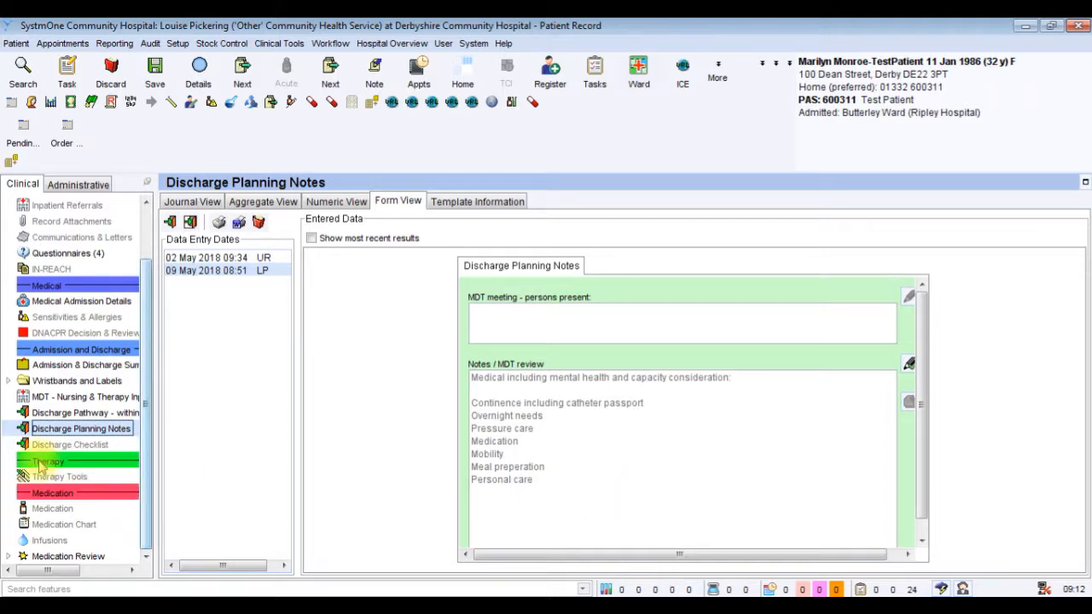
# Start a new Discharge Checklist questionnaire for the patient.
pyautogui.click(66, 445)
pyautogui.rightClick(64, 450)
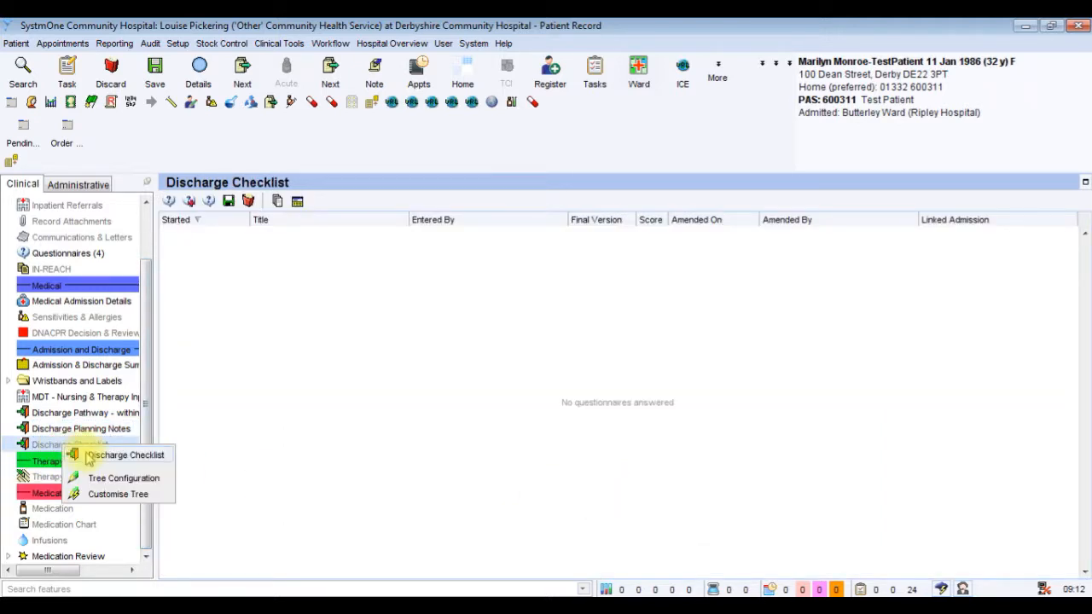
pyautogui.click(89, 456)
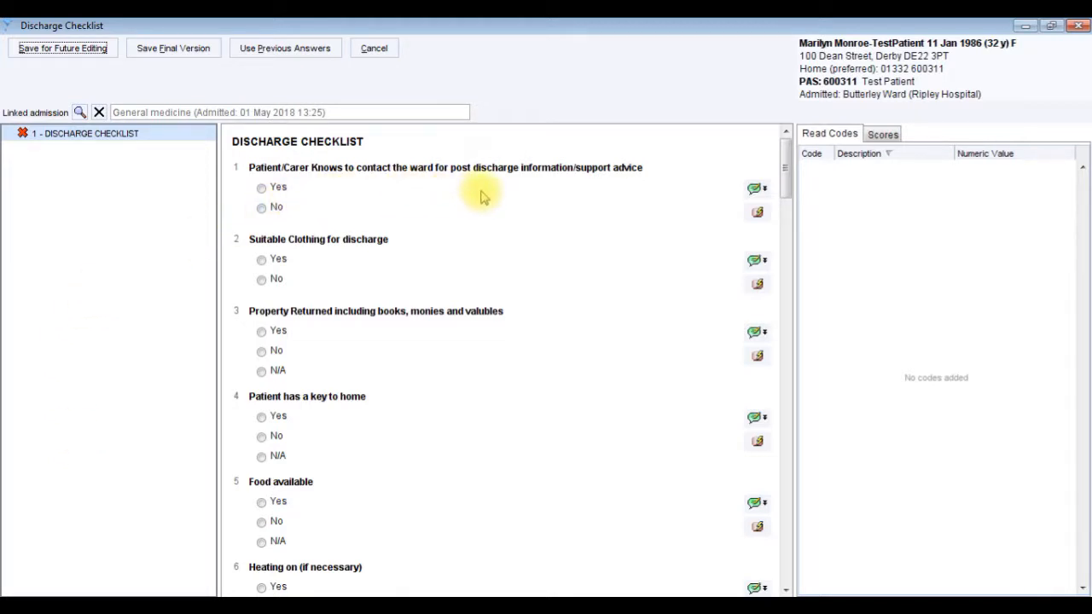
# Answer Yes to knowing to contact the ward, suitable clothing and property returned, and No to the patient having a key to home.
pyautogui.click(262, 188)
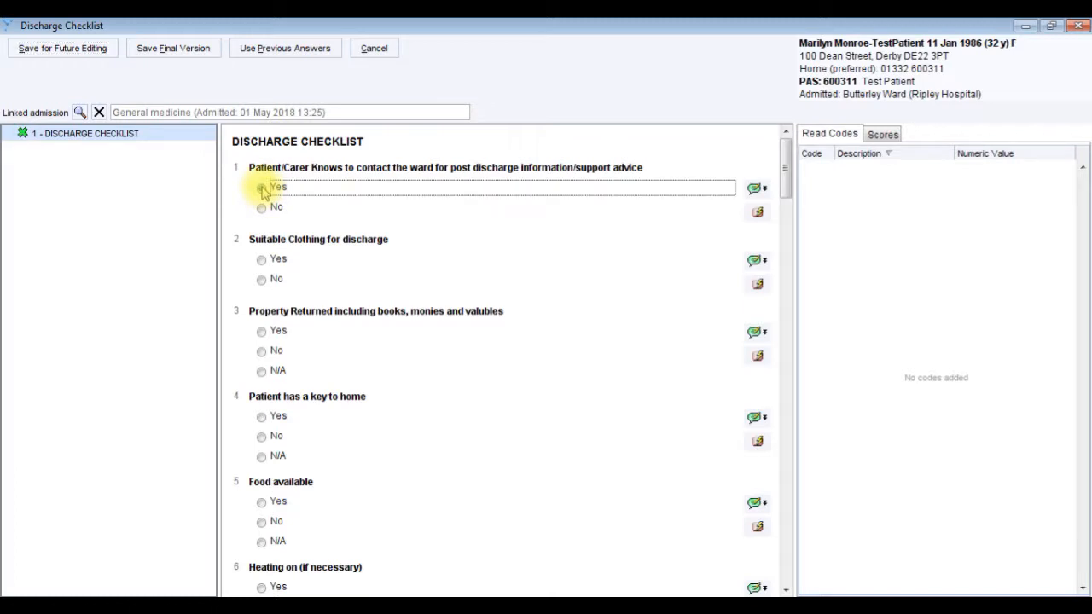
pyautogui.click(261, 259)
pyautogui.click(261, 332)
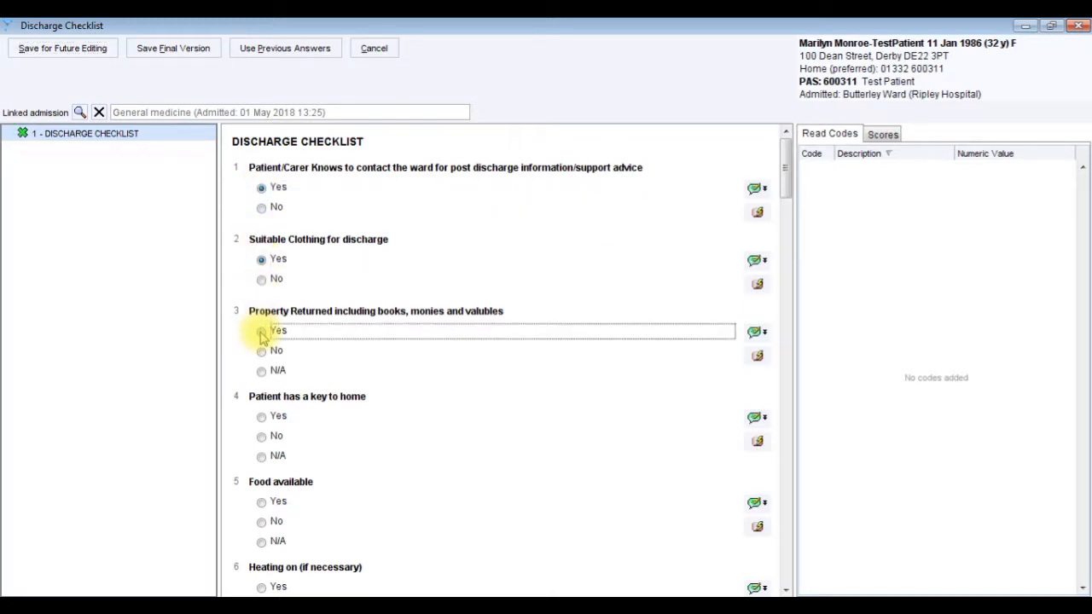
pyautogui.click(262, 436)
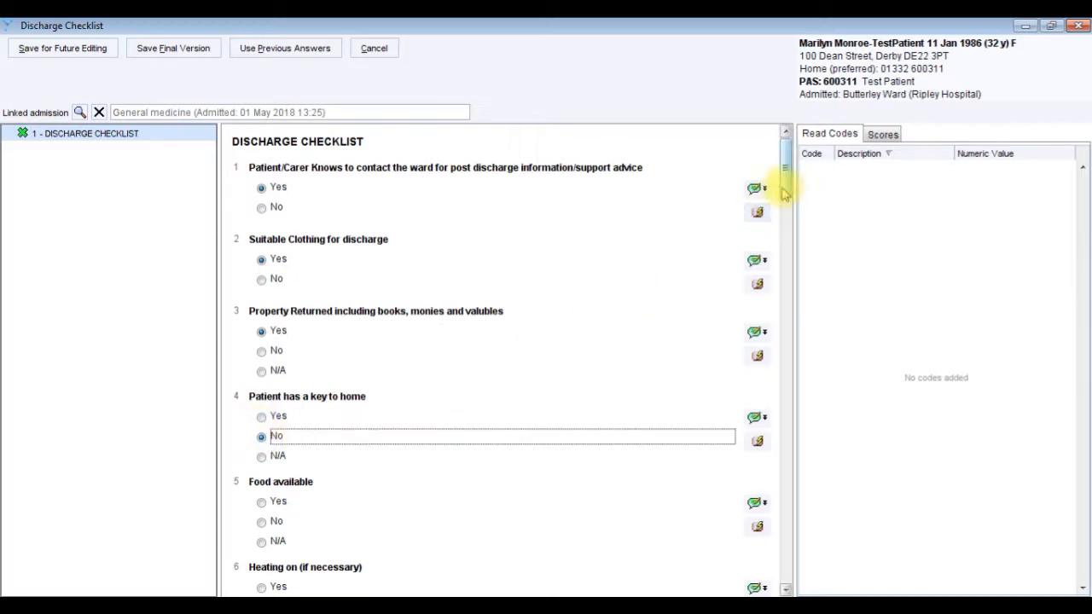
pyautogui.moveTo(785, 188); pyautogui.dragTo(785, 226)
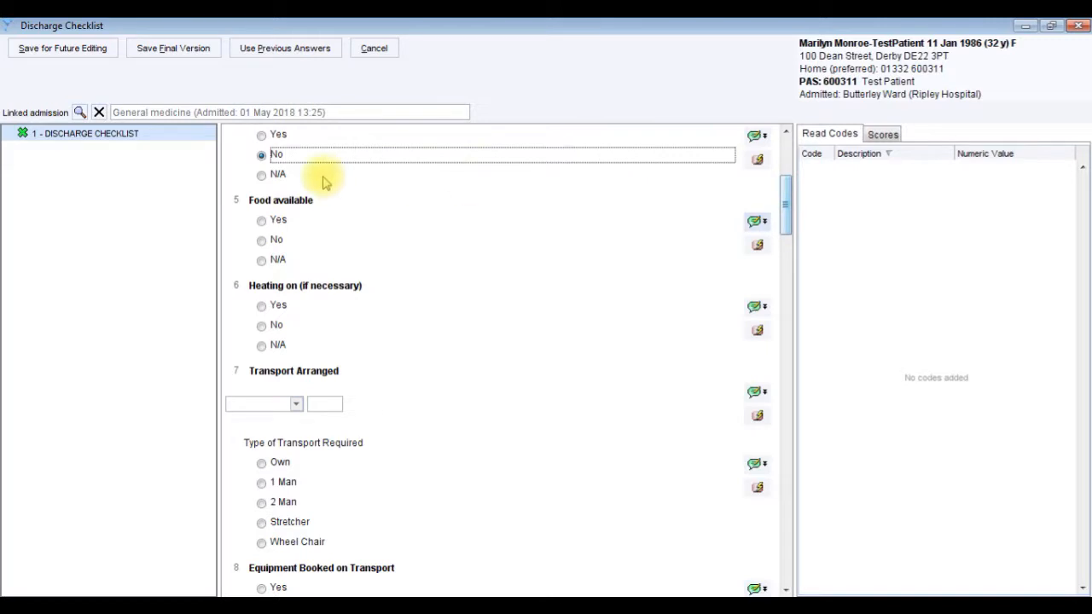
# Answer Yes to Food available, save the Discharge Checklist for future editing, and save the patient record.
pyautogui.click(262, 221)
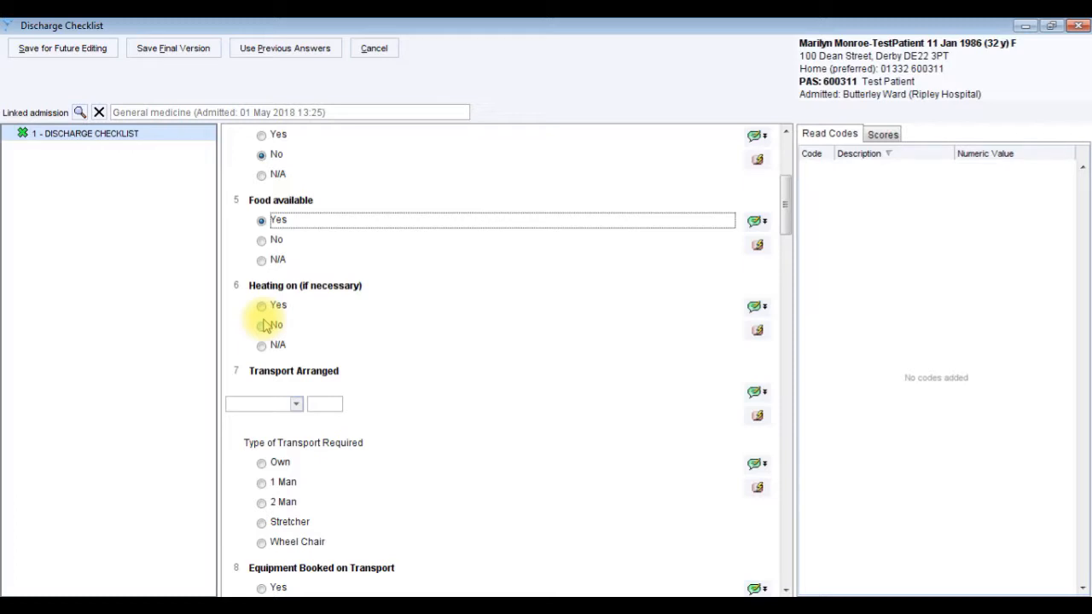
pyautogui.moveTo(788, 215); pyautogui.dragTo(783, 169)
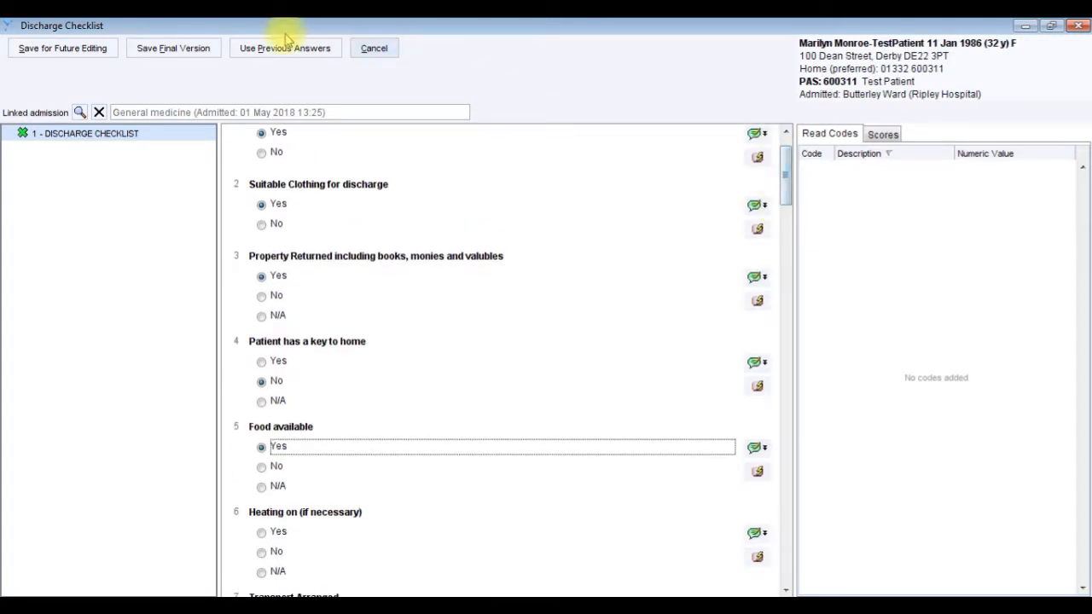
pyautogui.click(61, 47)
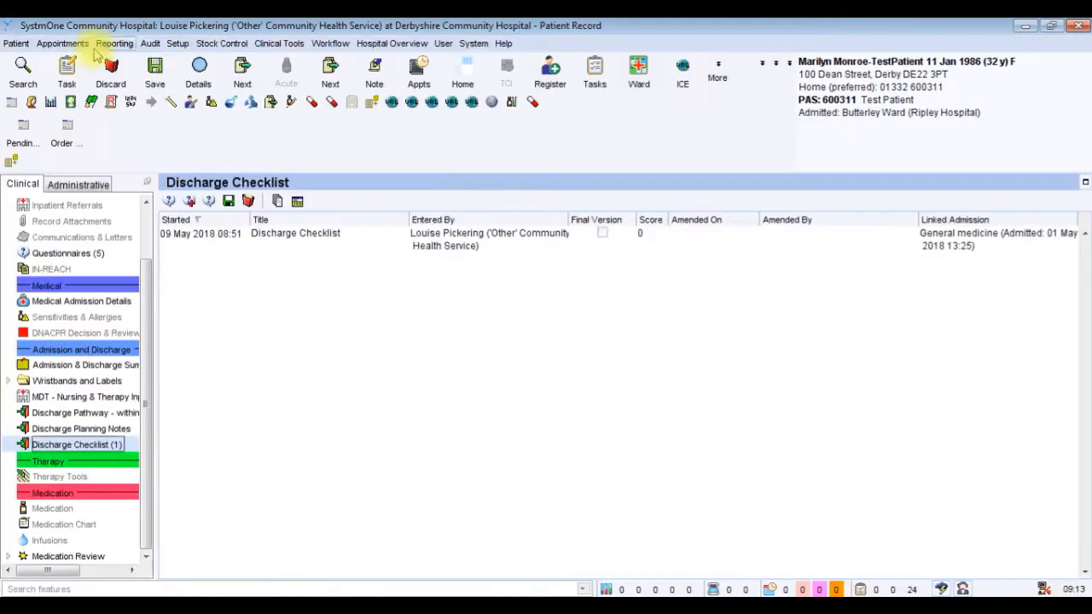
pyautogui.click(155, 72)
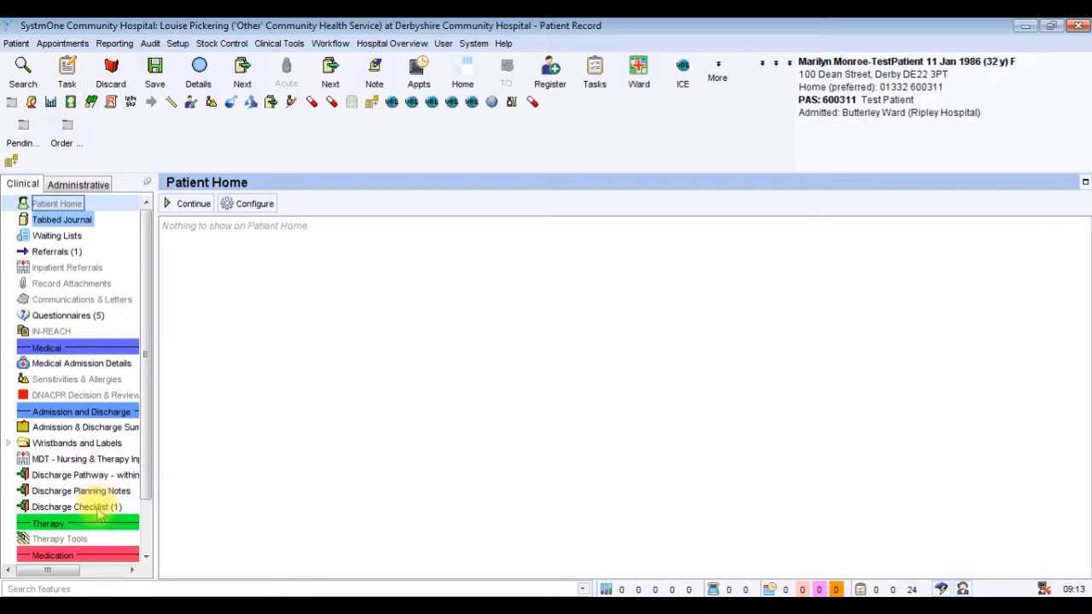
# Reopen the saved Discharge Checklist questionnaire for amendment and review its questions.
pyautogui.click(99, 506)
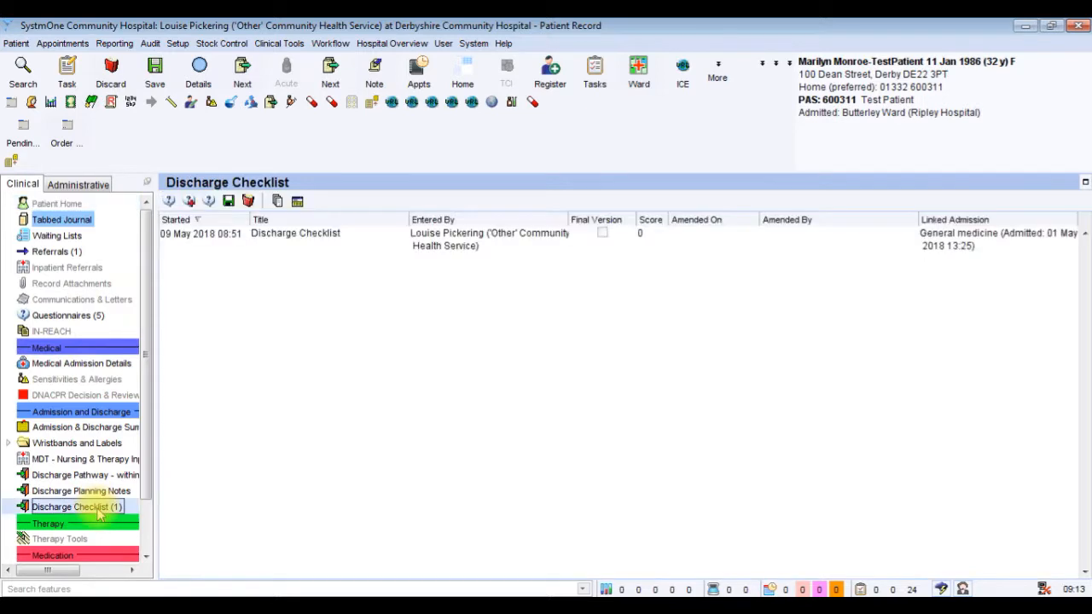
pyautogui.click(372, 249)
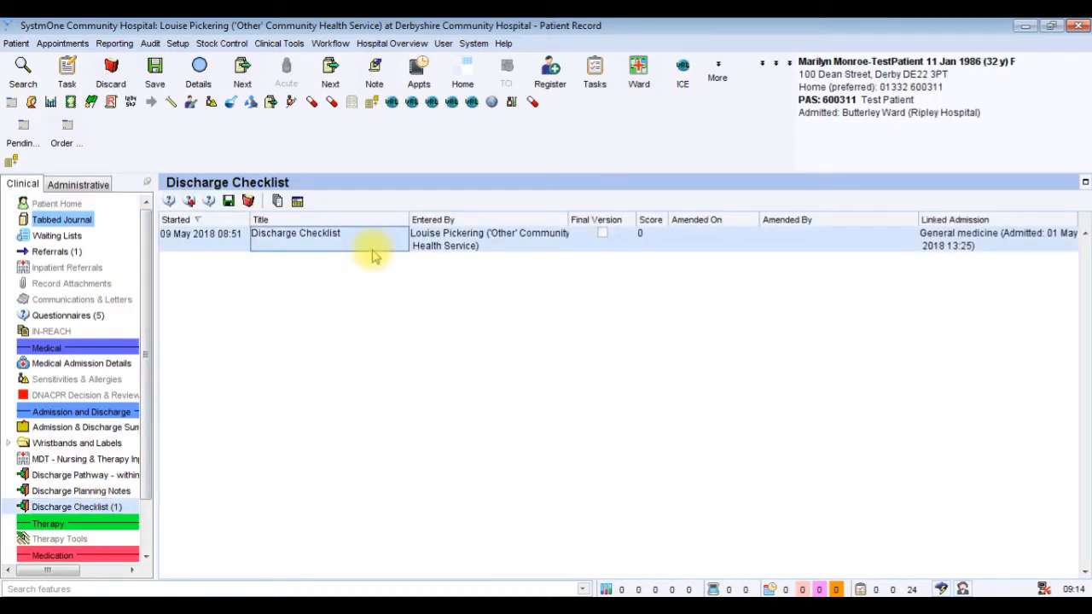
pyautogui.rightClick(373, 256)
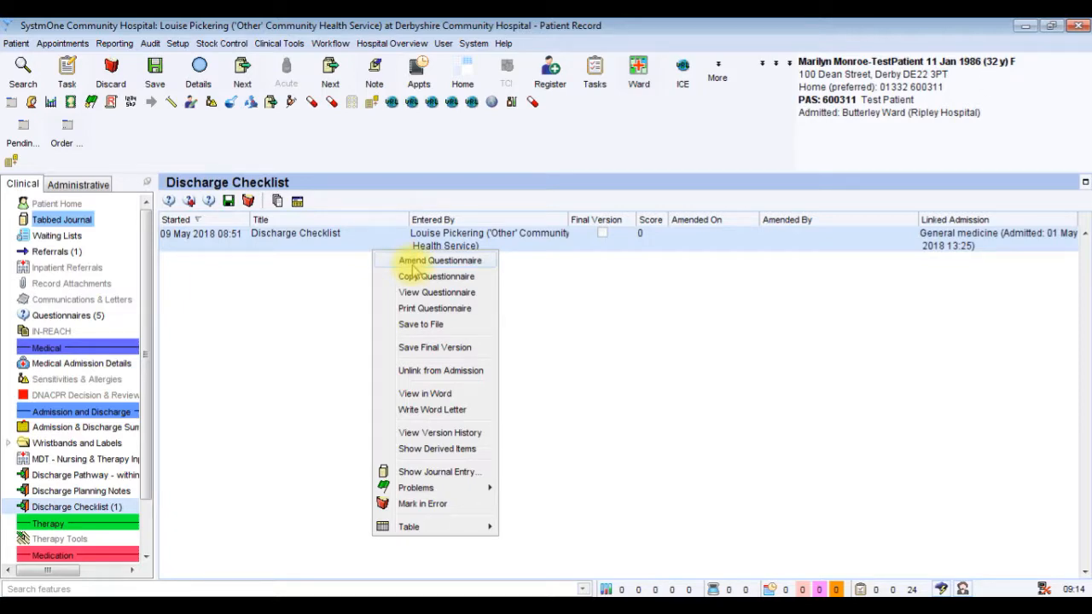
pyautogui.click(413, 263)
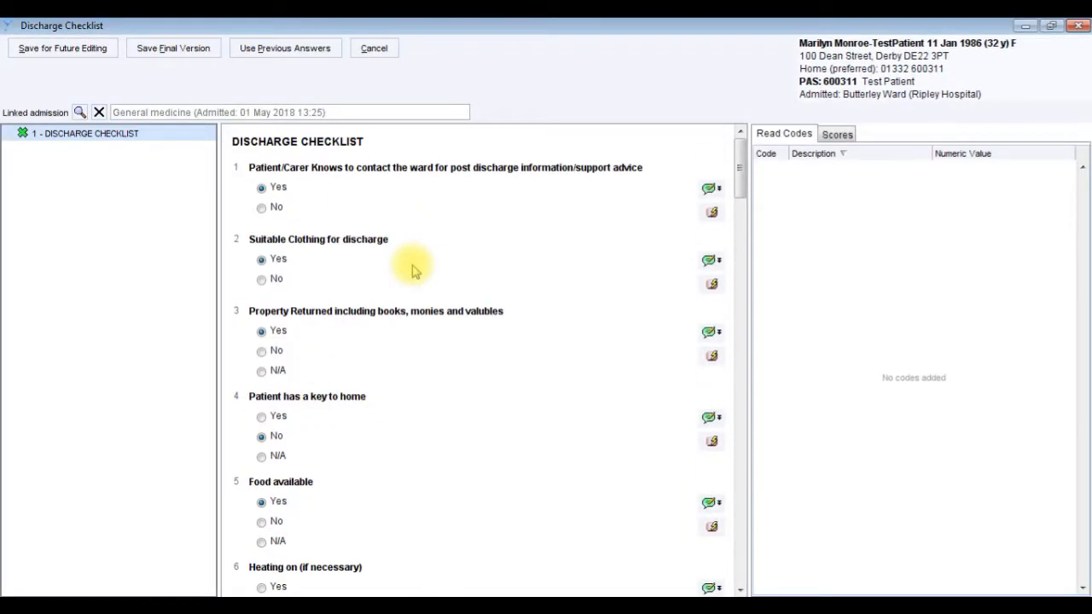
pyautogui.moveTo(788, 186); pyautogui.dragTo(784, 254)
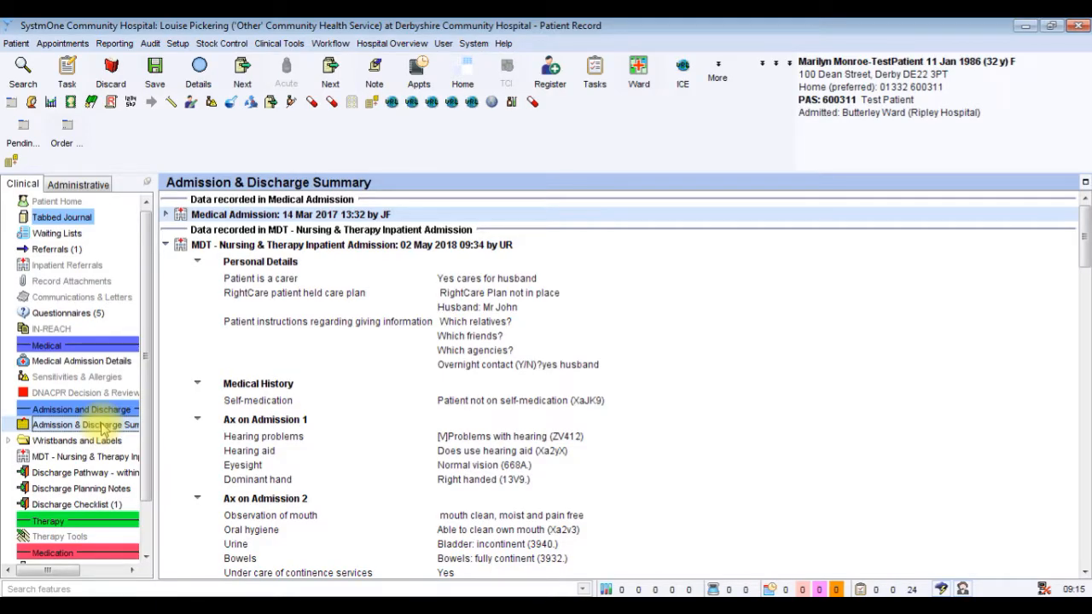
# Collapse both MDT - Nursing & Therapy Inpatient Admission entries and both Discharge Planning Notes entries in the Admission & Discharge Summary.
pyautogui.click(167, 245)
pyautogui.click(166, 260)
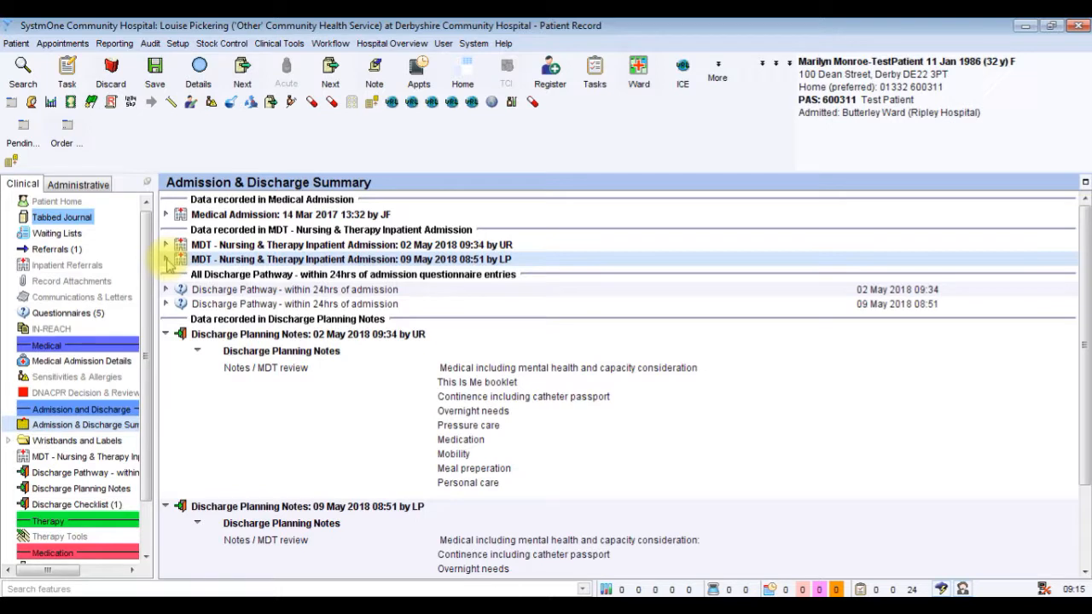
pyautogui.click(167, 334)
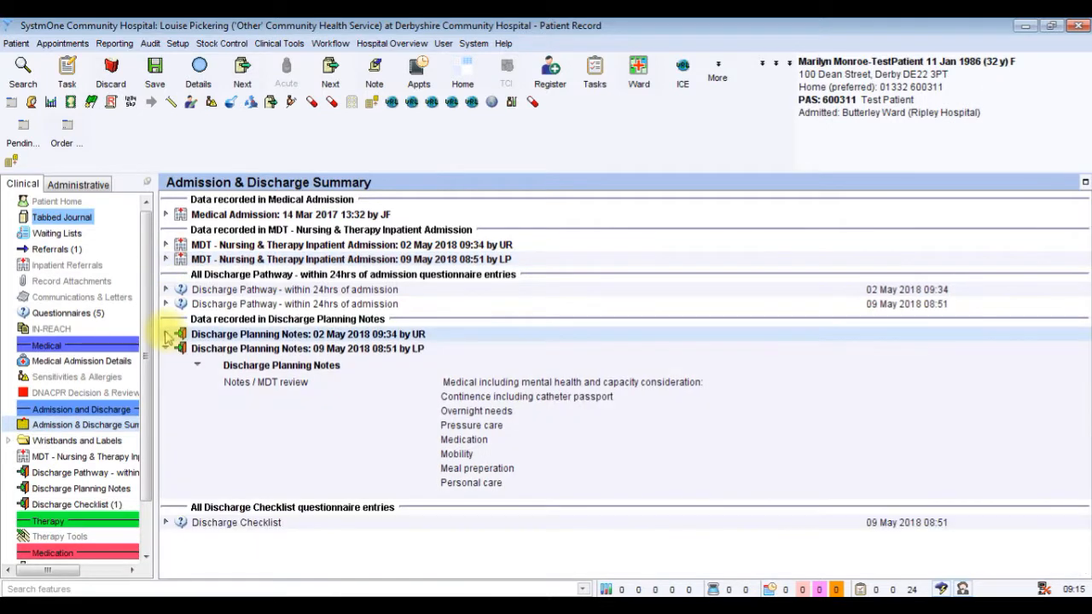
pyautogui.click(166, 348)
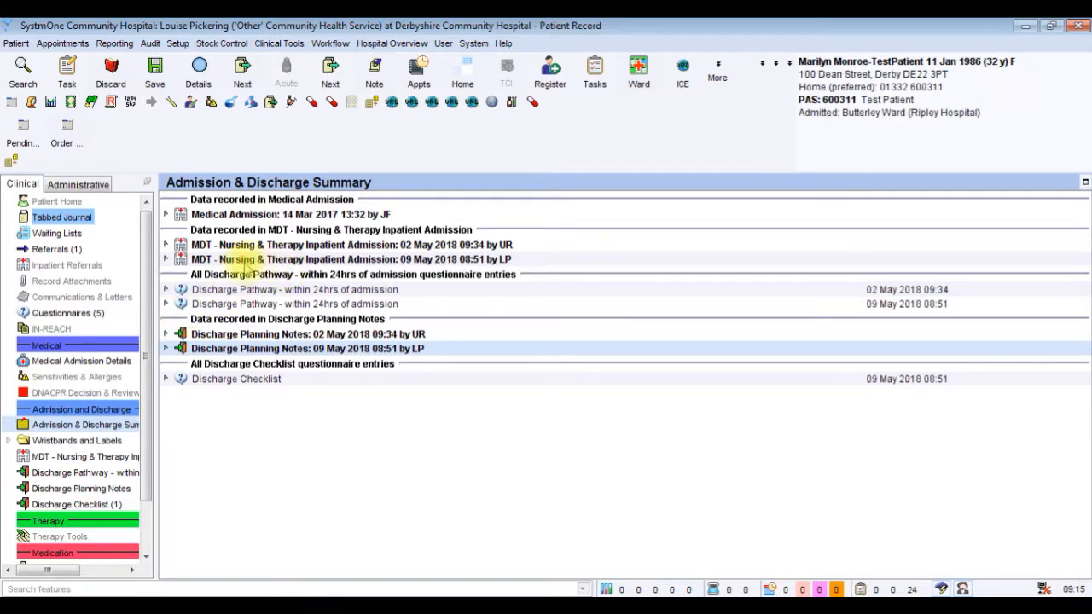
# View the details of the 09 May 2018 MDT inpatient admission, collapse it, and expand that date's Discharge Planning Notes.
pyautogui.click(167, 260)
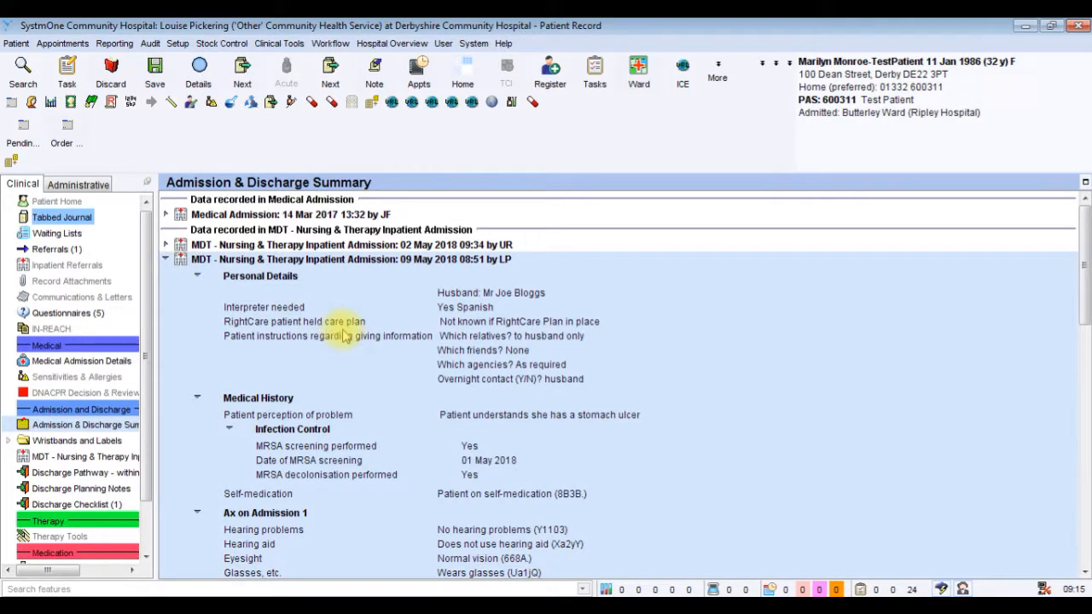
pyautogui.click(166, 259)
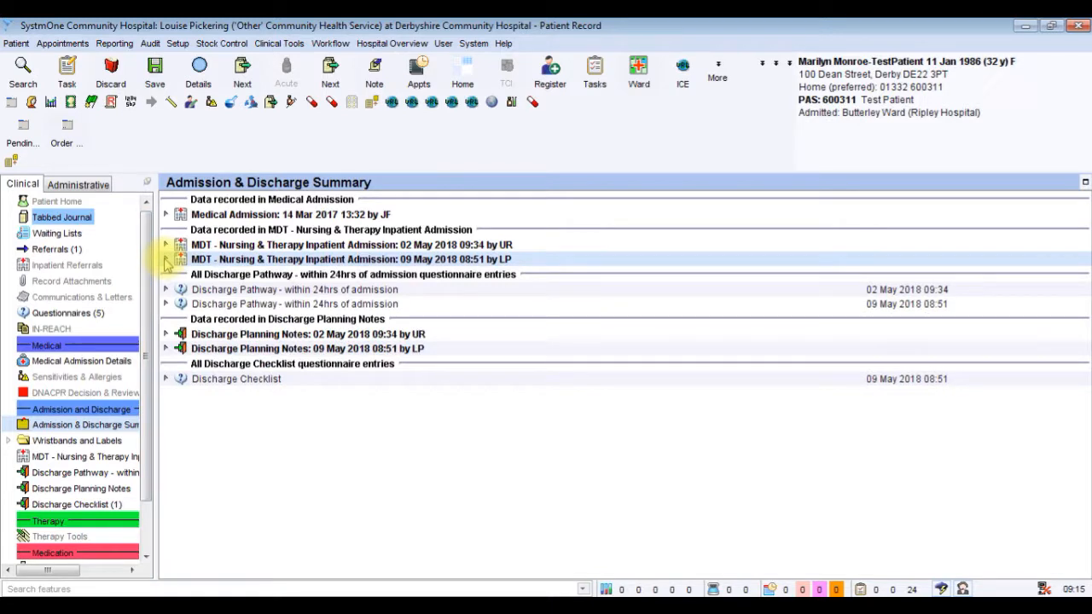
pyautogui.click(166, 349)
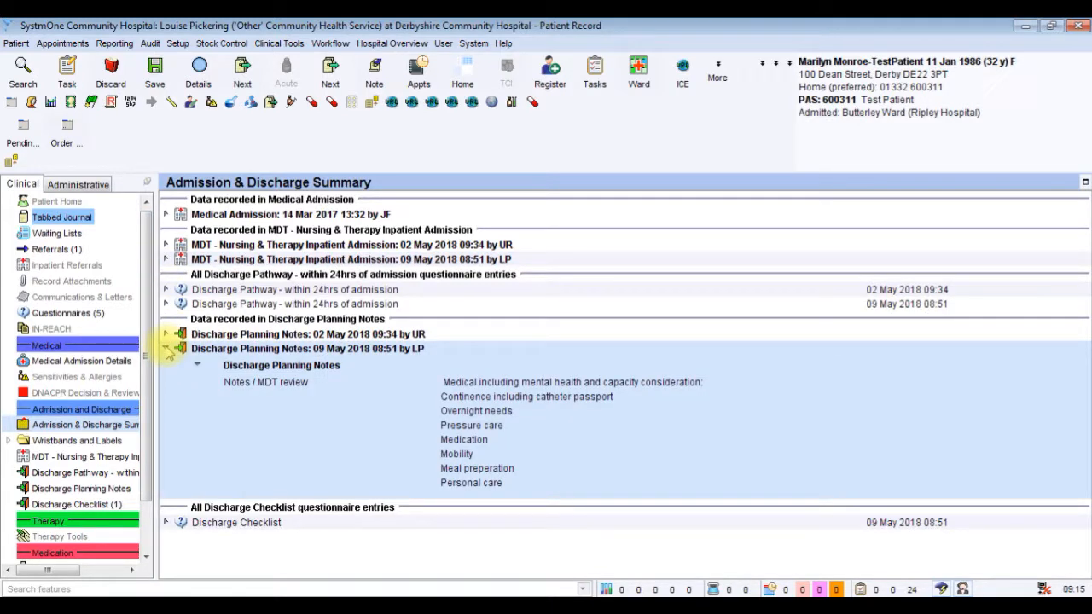